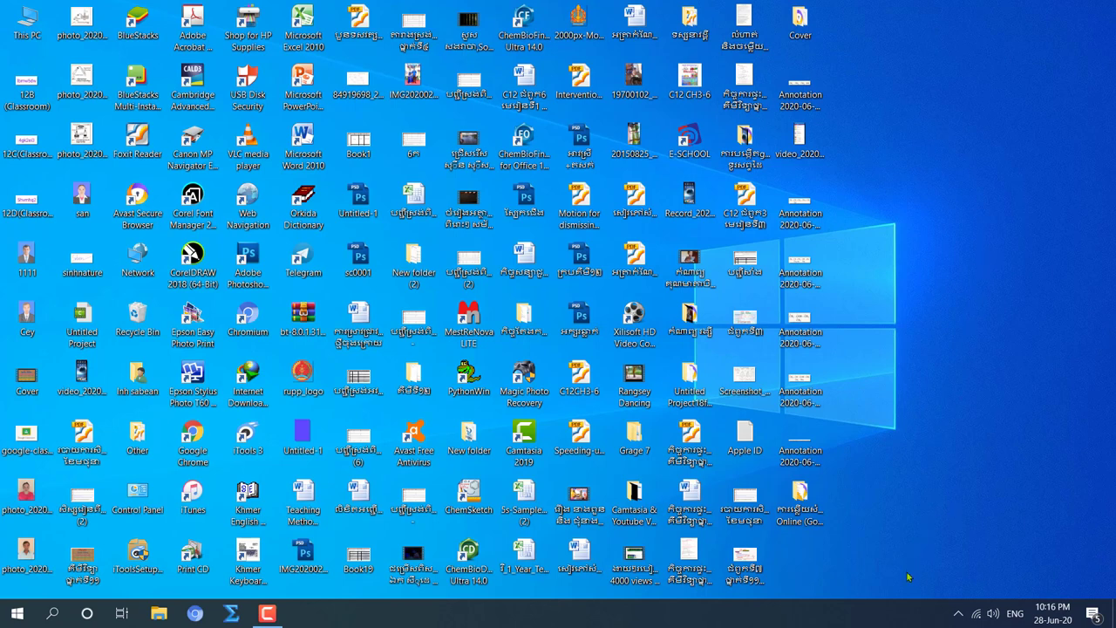
Launch Google Chrome, dismiss the Avast notification and open Google Drive from the Google apps.
{"action": "mouse_move", "coordinate": [977, 616]}
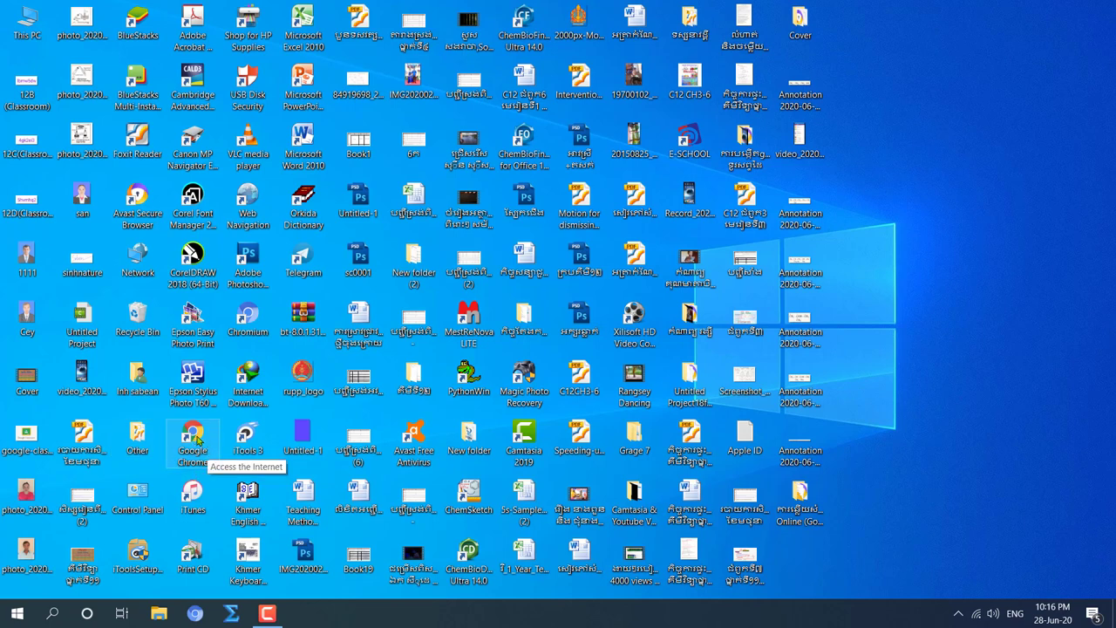
{"action": "double_click", "coordinate": [197, 431]}
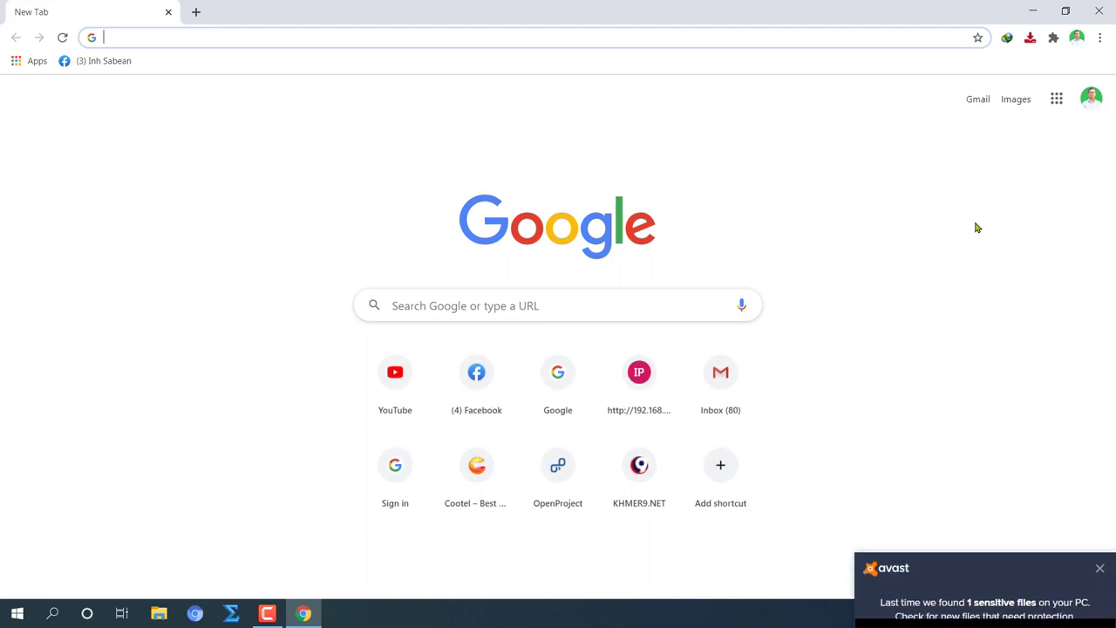
{"action": "left_click", "coordinate": [1098, 483]}
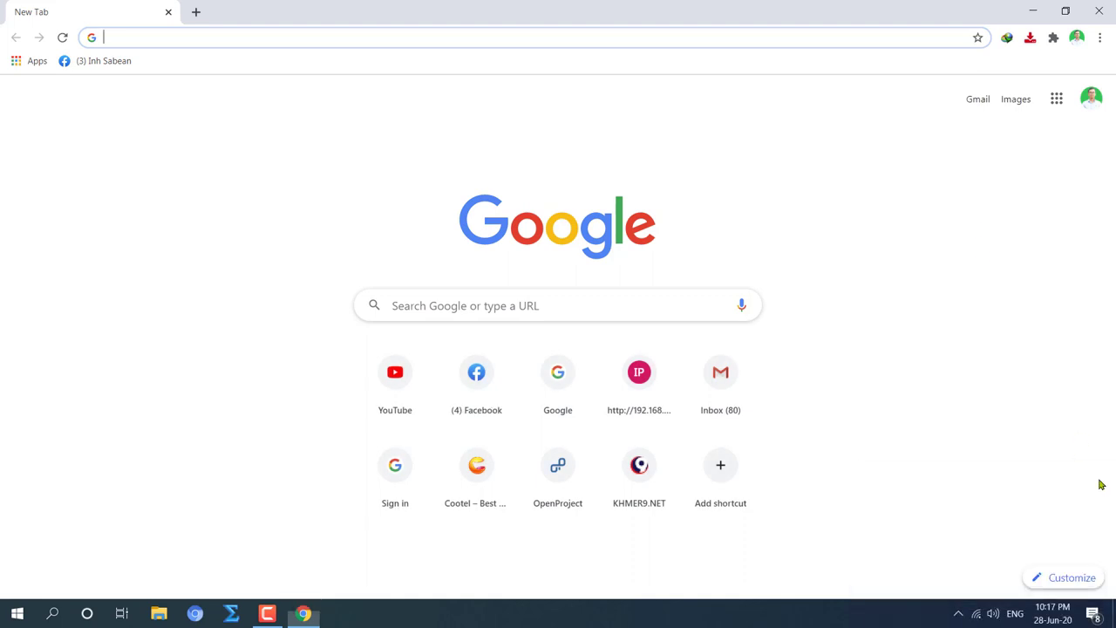
{"action": "left_click", "coordinate": [1055, 101]}
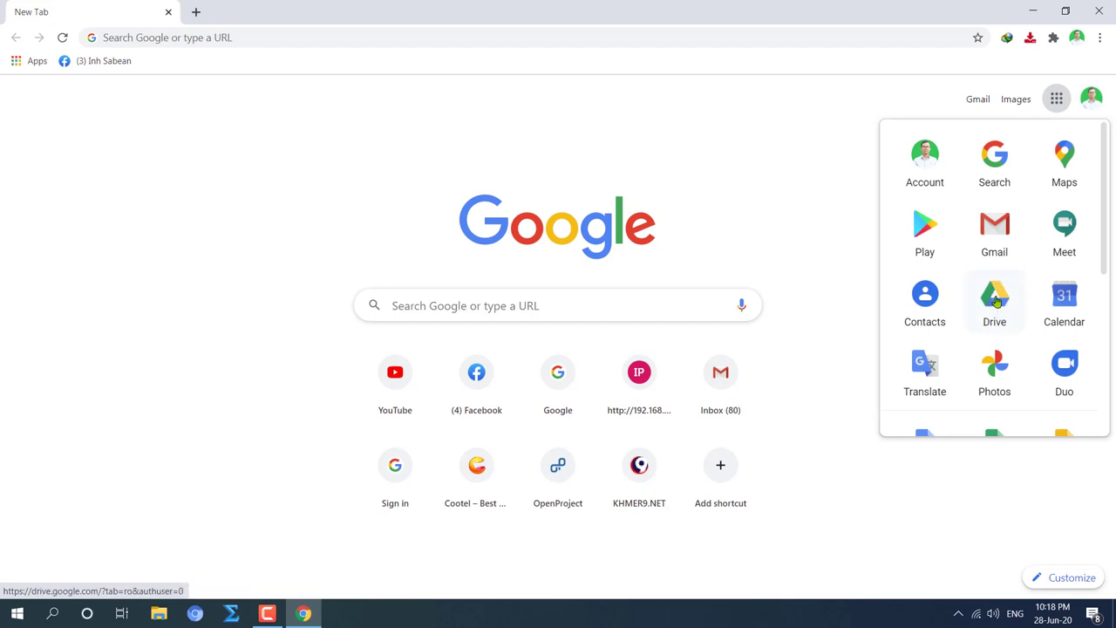
{"action": "left_click", "coordinate": [993, 301]}
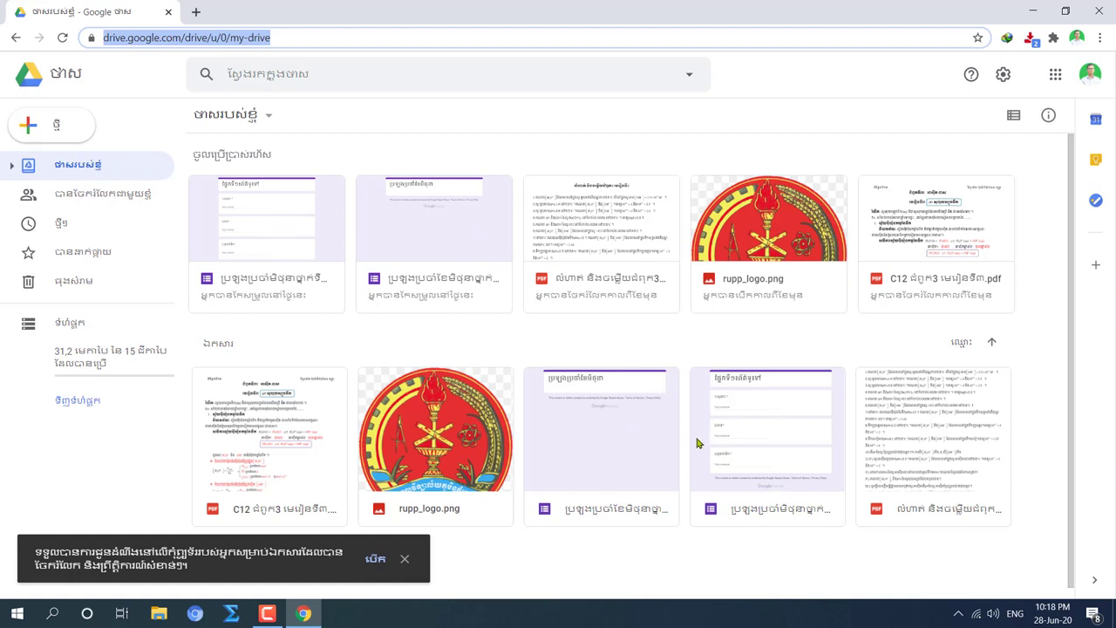
Open the form ប្រឡងប្រចាំមិថុនាថ្នាក់ទី១១ and review the questions in both of its sections.
{"action": "left_click", "coordinate": [759, 433]}
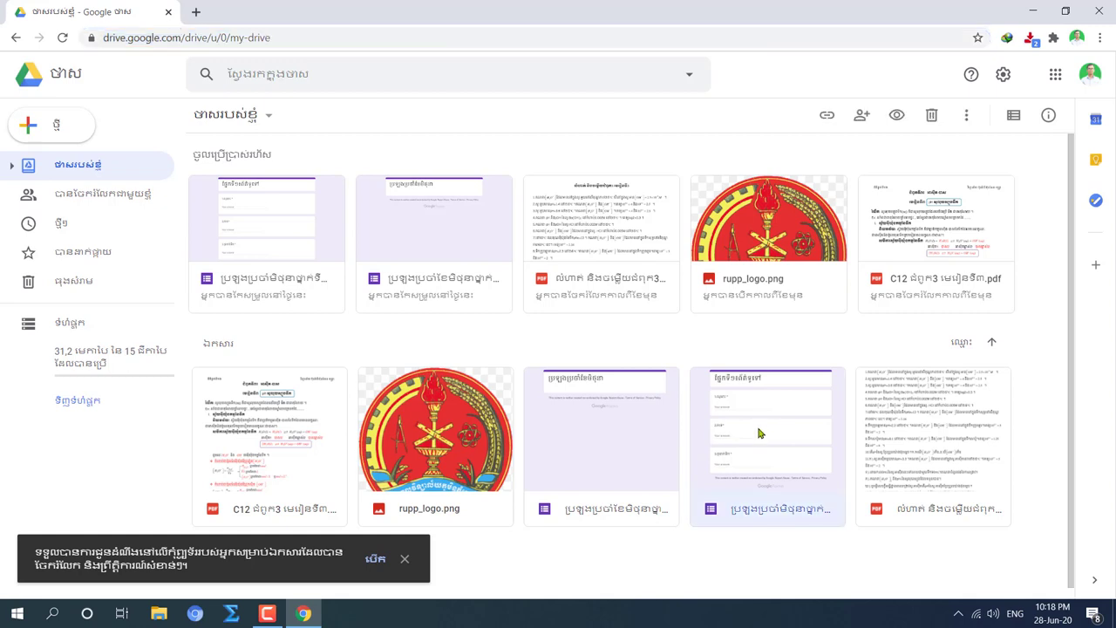
{"action": "double_click", "coordinate": [763, 433]}
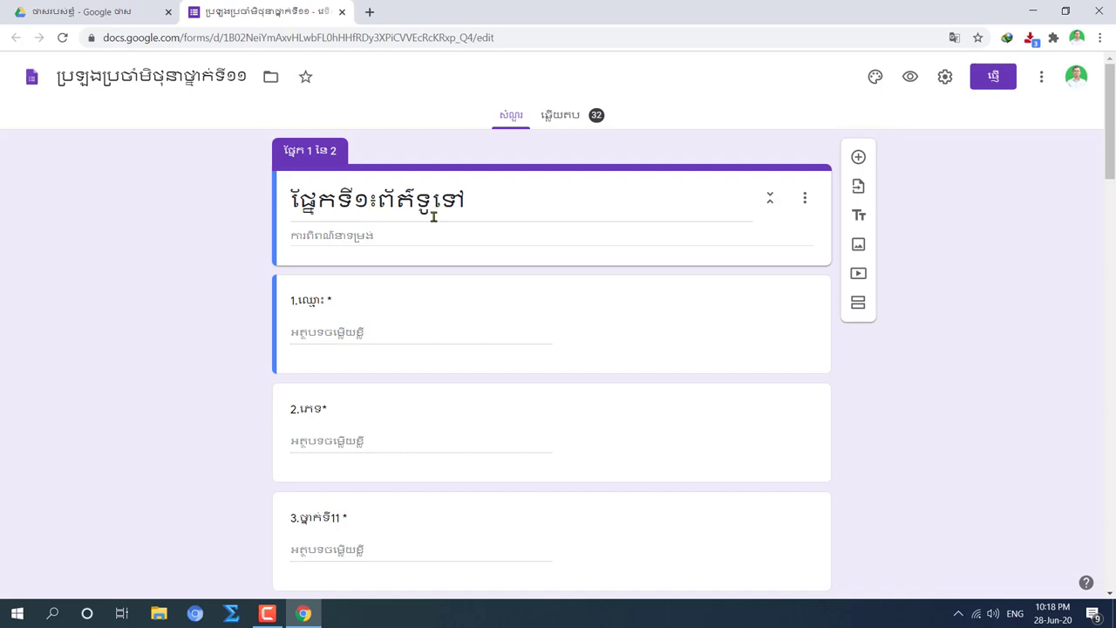
{"action": "scroll", "coordinate": [349, 276], "scroll_direction": "down", "scroll_amount": 1}
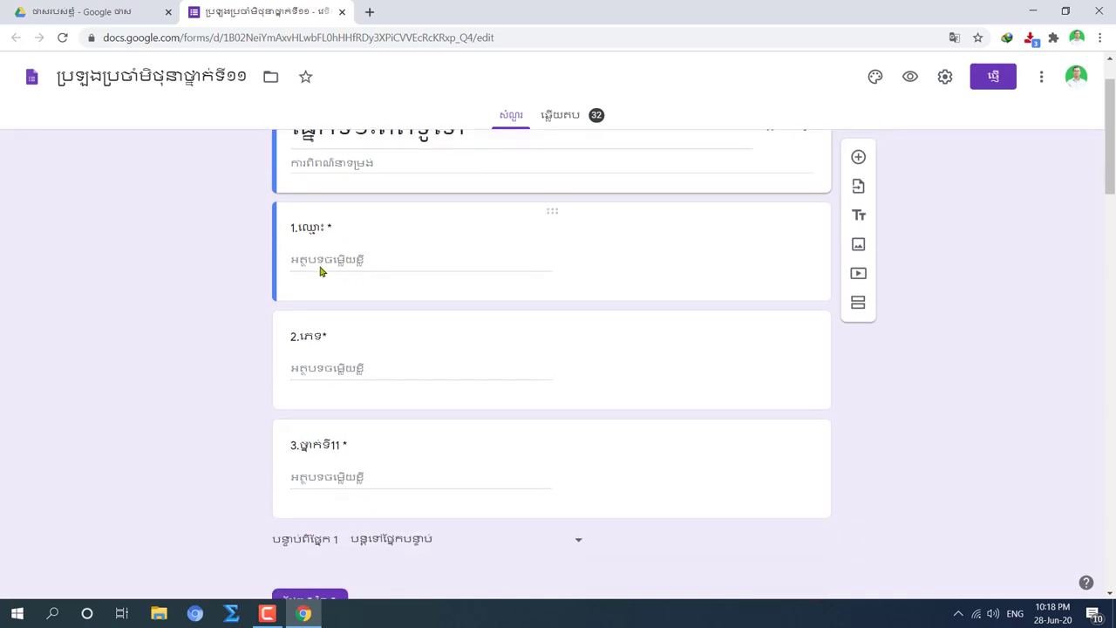
{"action": "scroll", "coordinate": [352, 352], "scroll_direction": "down", "scroll_amount": 2}
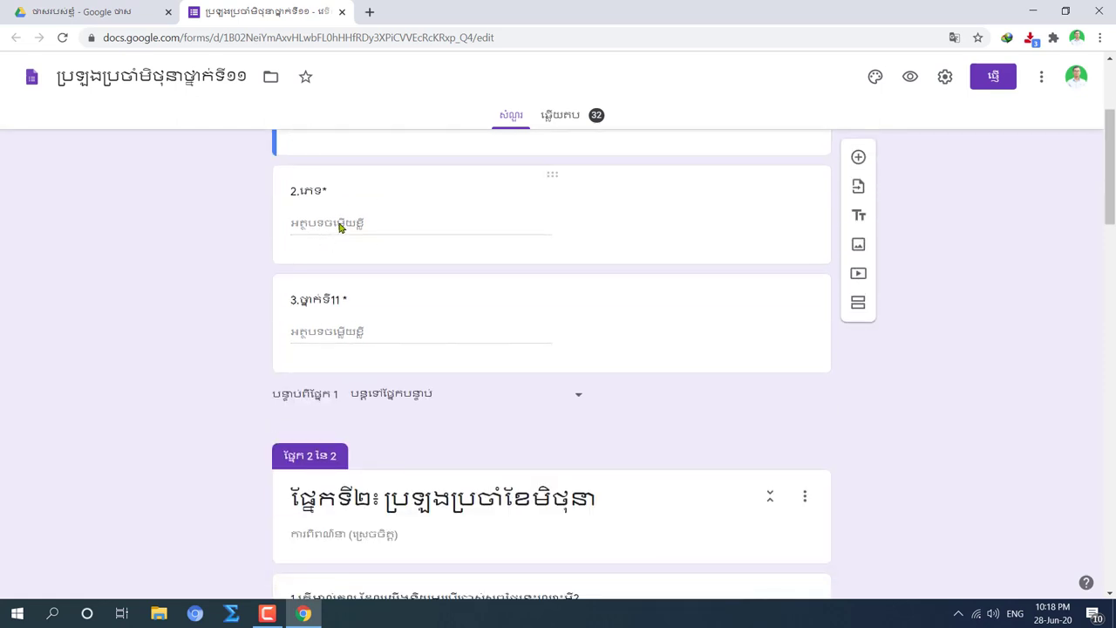
{"action": "scroll", "coordinate": [370, 319], "scroll_direction": "down", "scroll_amount": 1}
{"action": "scroll", "coordinate": [368, 320], "scroll_direction": "down", "scroll_amount": 1}
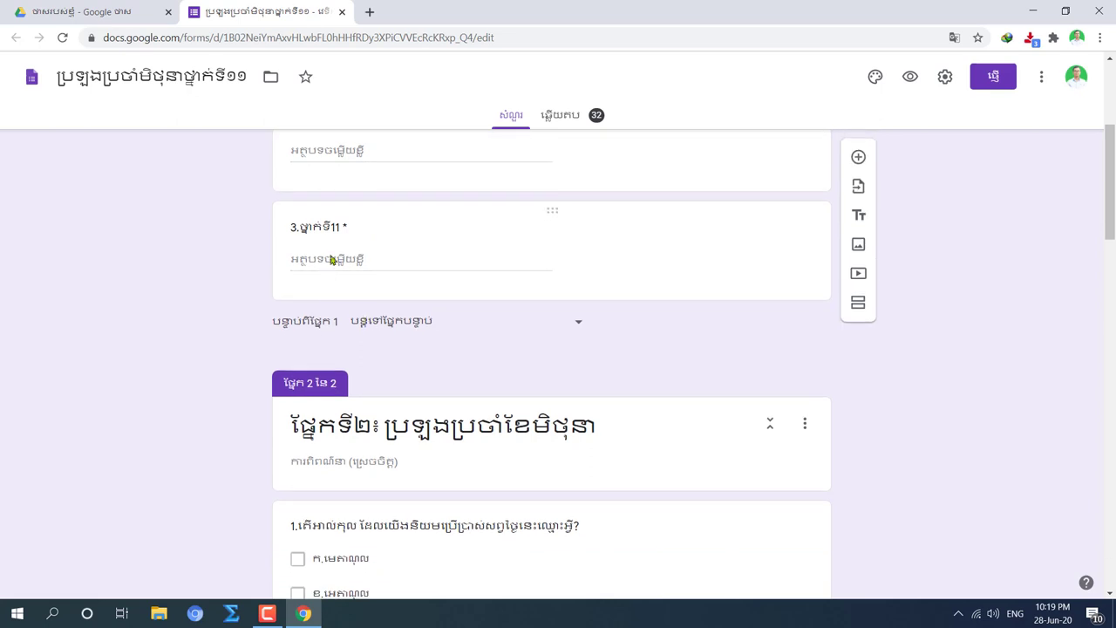
{"action": "scroll", "coordinate": [344, 272], "scroll_direction": "down", "scroll_amount": 3}
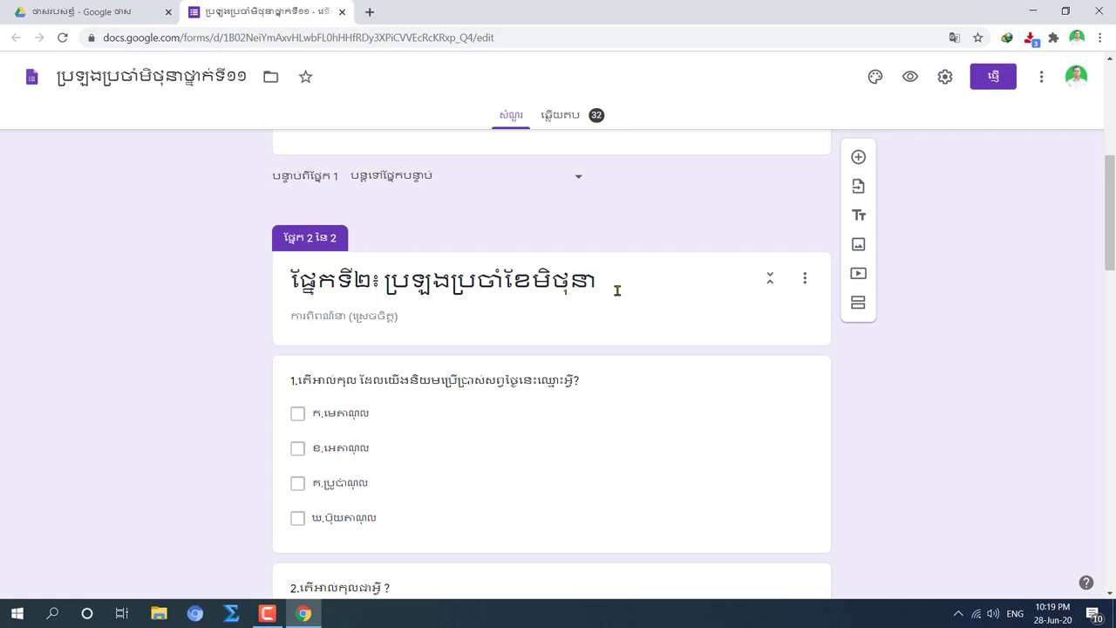
{"action": "scroll", "coordinate": [616, 290], "scroll_direction": "down", "scroll_amount": 2}
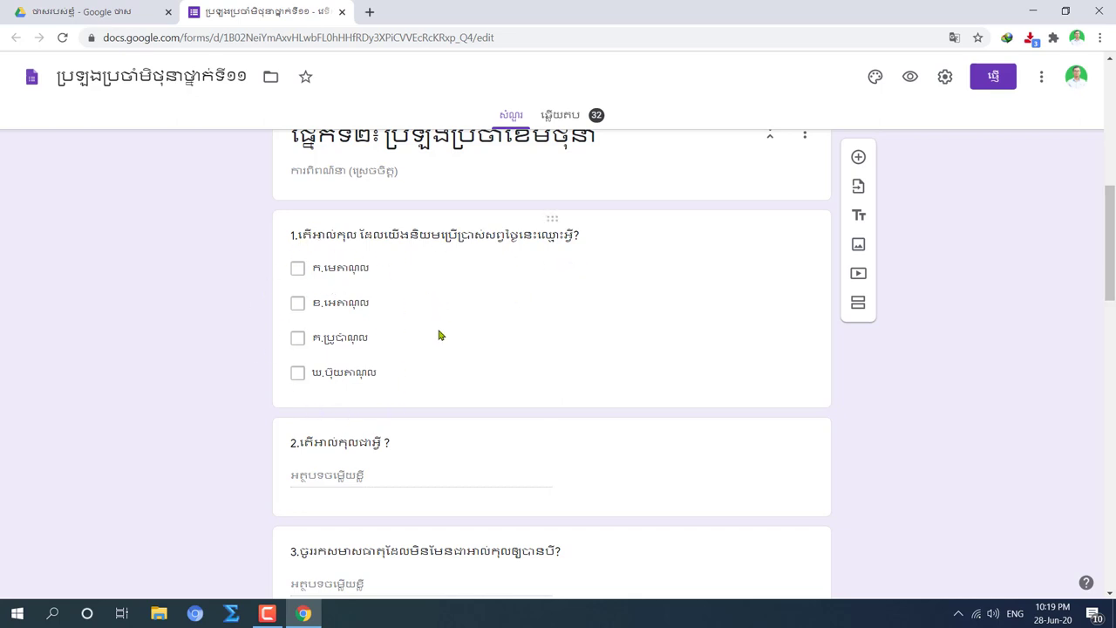
{"action": "scroll", "coordinate": [402, 341], "scroll_direction": "down", "scroll_amount": 2}
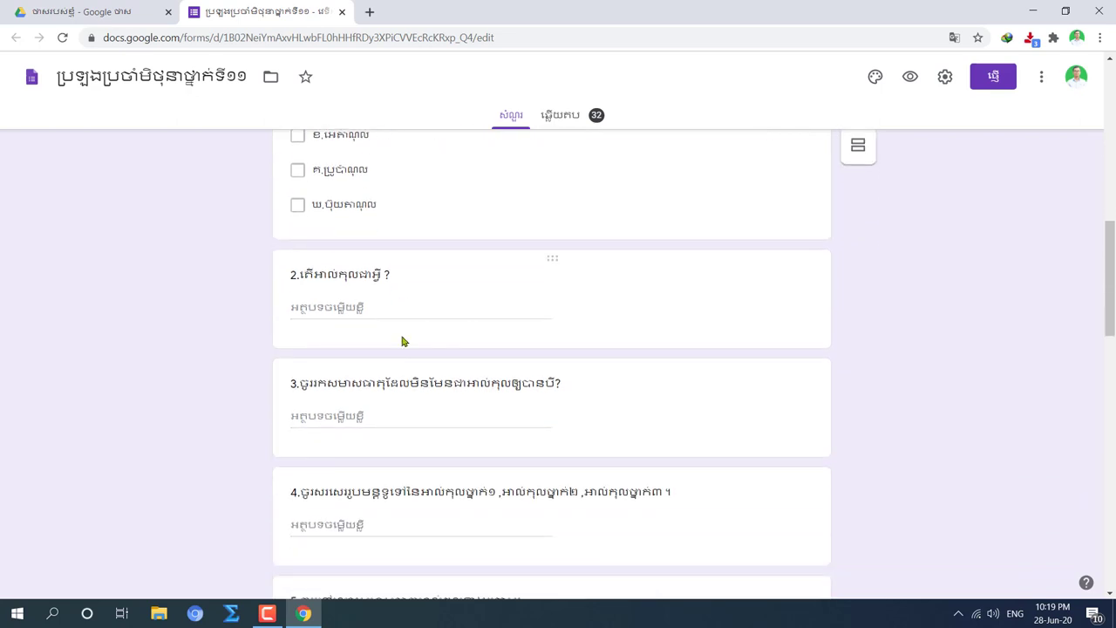
{"action": "scroll", "coordinate": [402, 341], "scroll_direction": "down", "scroll_amount": 1}
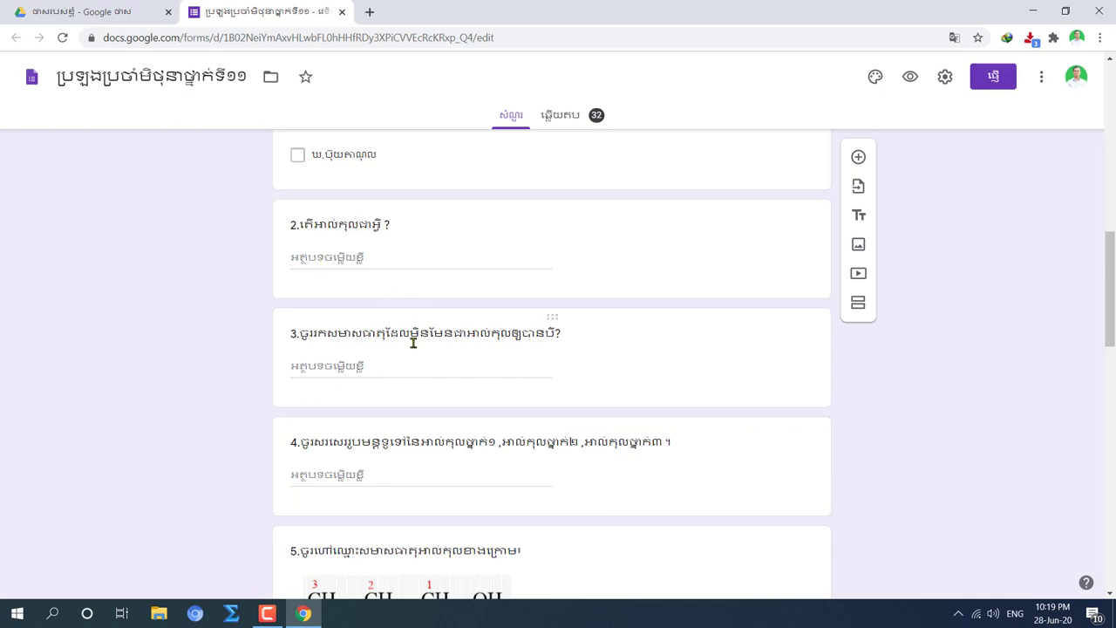
{"action": "scroll", "coordinate": [413, 342], "scroll_direction": "down", "scroll_amount": 1}
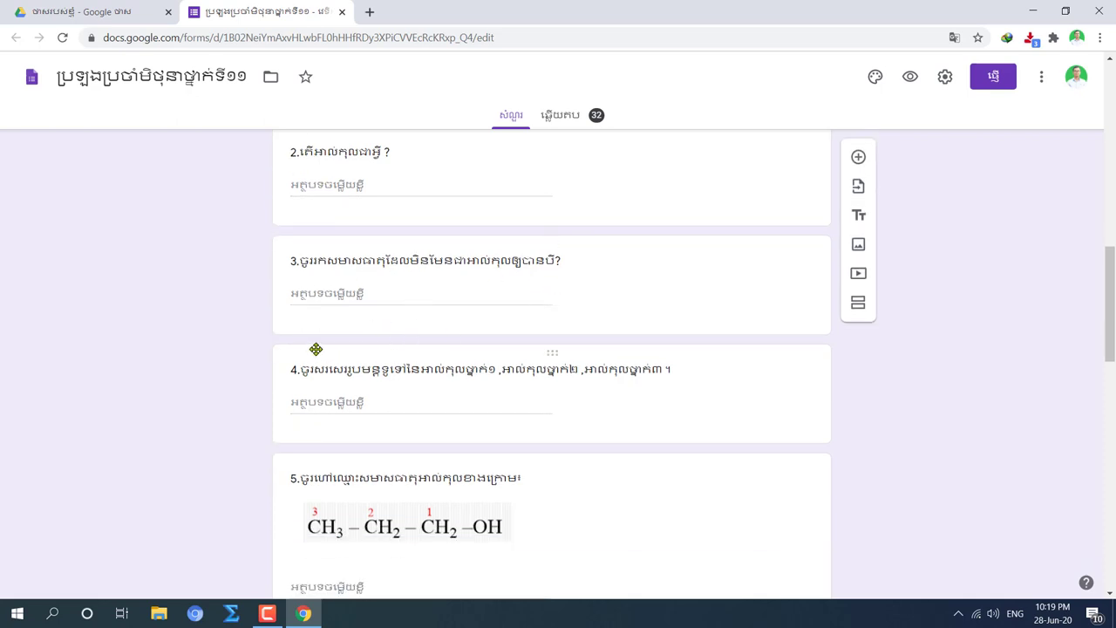
{"action": "scroll", "coordinate": [349, 391], "scroll_direction": "down", "scroll_amount": 2}
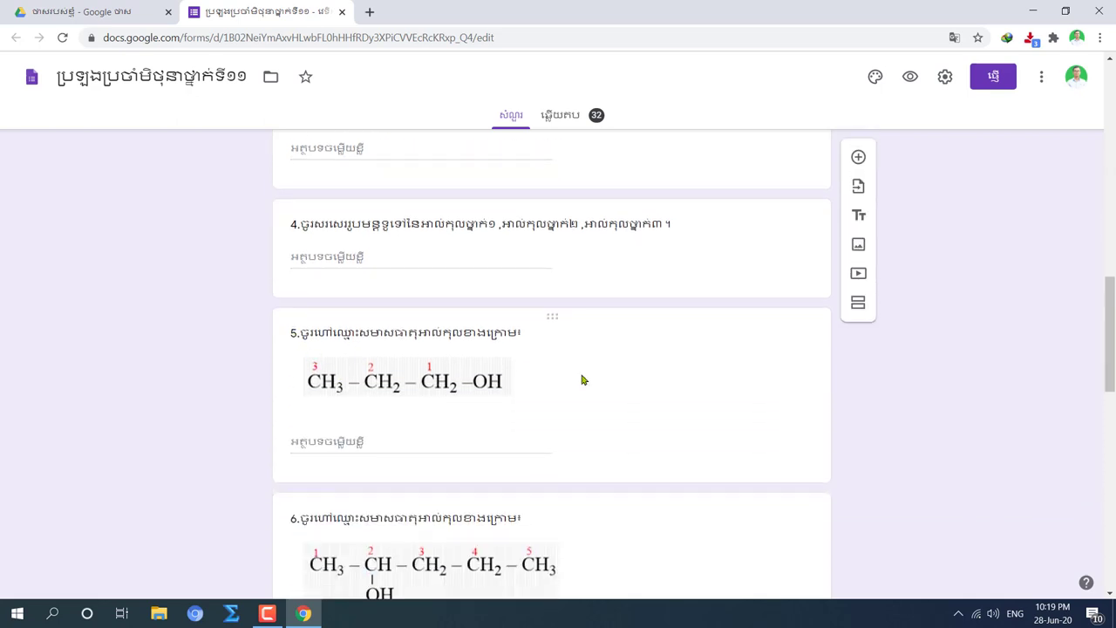
{"action": "scroll", "coordinate": [584, 380], "scroll_direction": "down", "scroll_amount": 1}
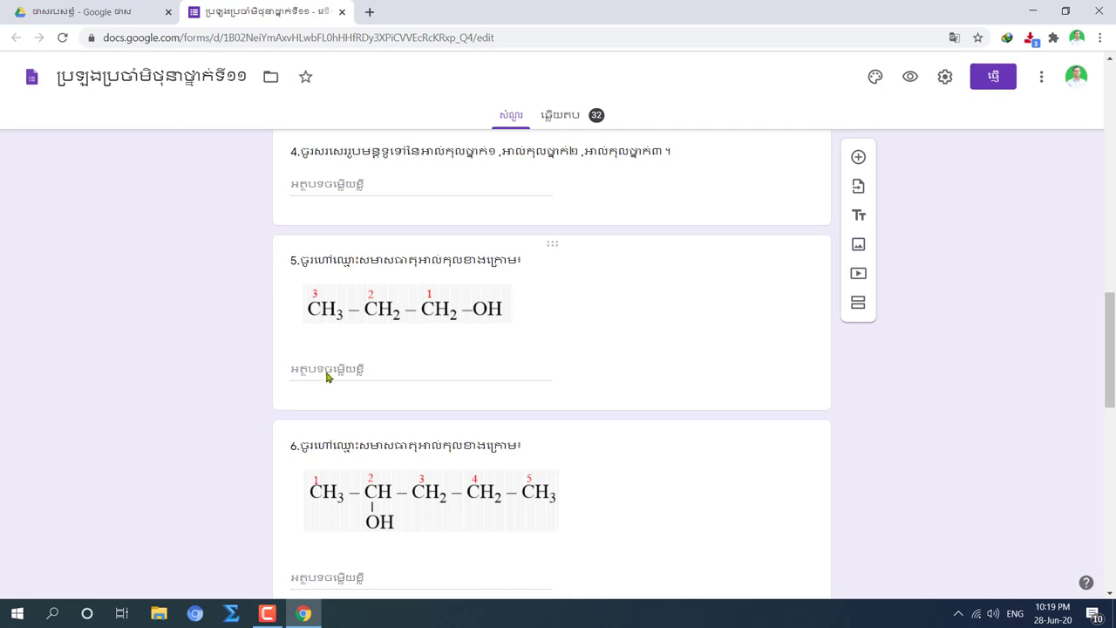
{"action": "scroll", "coordinate": [440, 371], "scroll_direction": "down", "scroll_amount": 3}
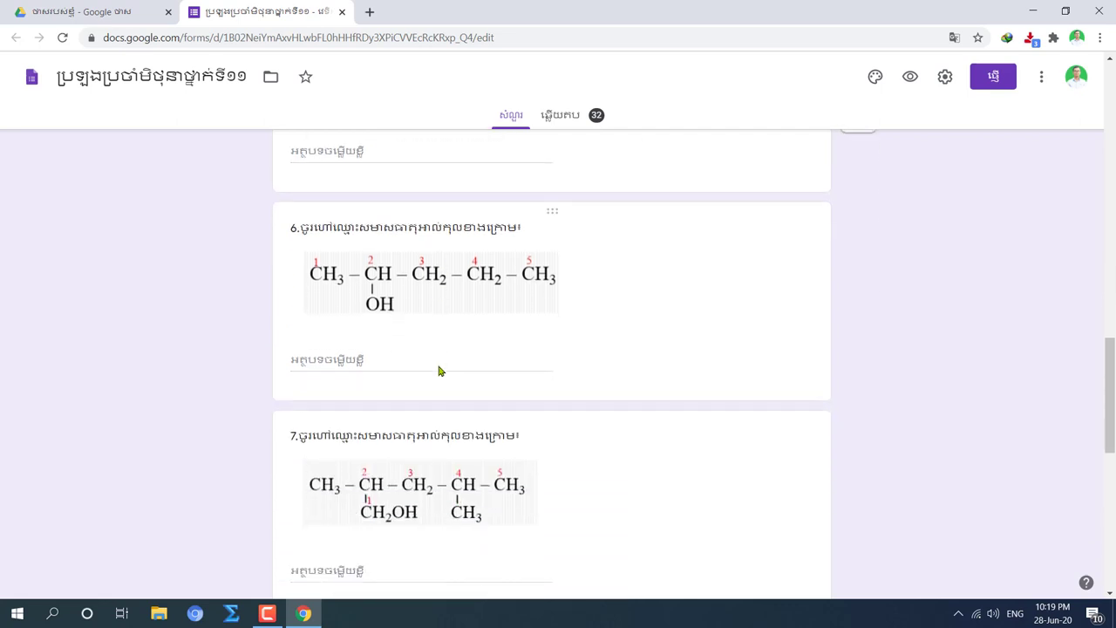
{"action": "scroll", "coordinate": [452, 436], "scroll_direction": "down", "scroll_amount": 6}
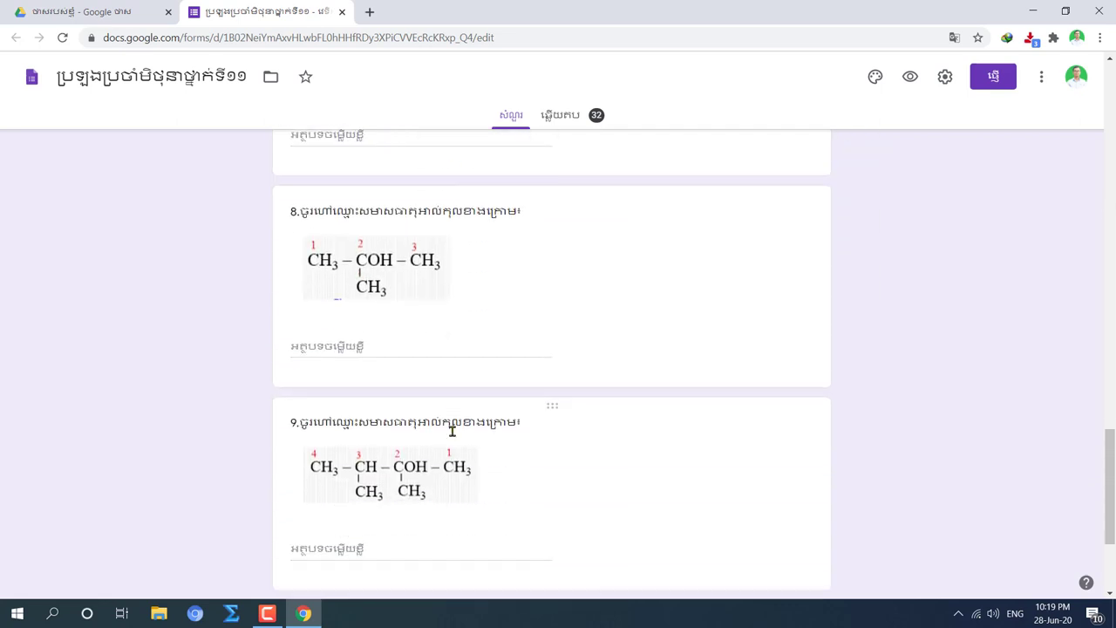
{"action": "scroll", "coordinate": [452, 436], "scroll_direction": "down", "scroll_amount": 2}
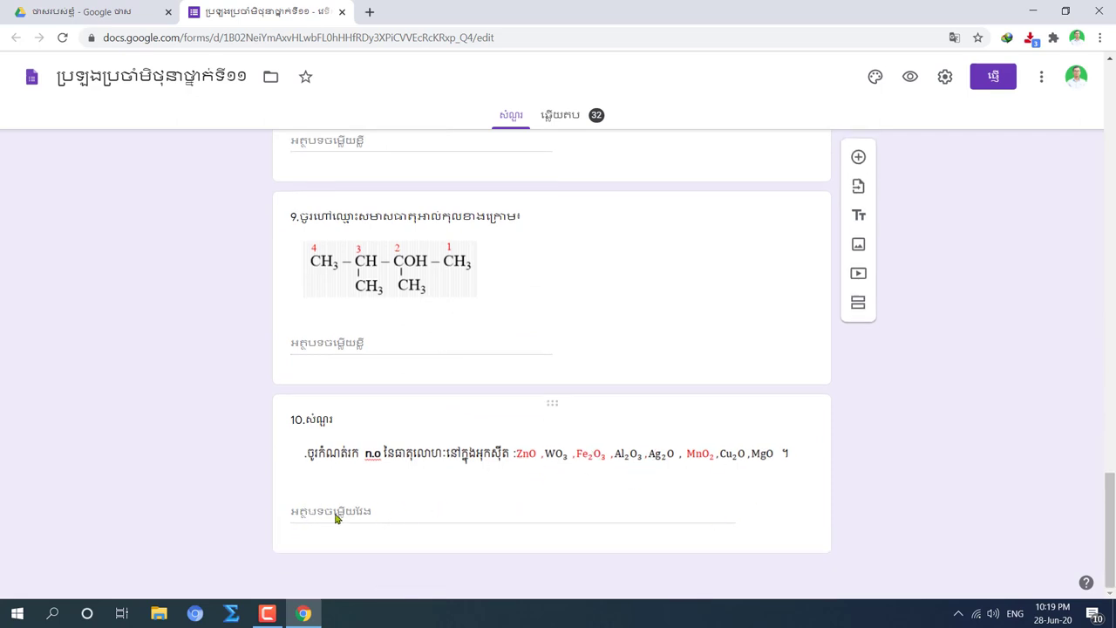
{"action": "scroll", "coordinate": [395, 511], "scroll_direction": "up", "scroll_amount": 6}
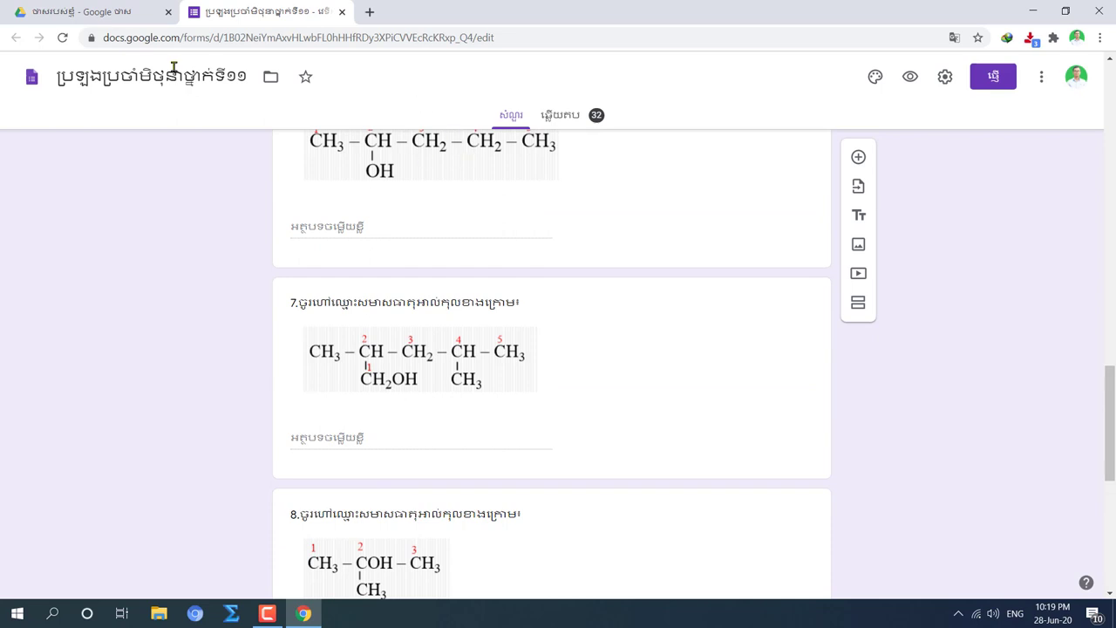
Copy the full-length sharing link of the form ប្រឡងប្រចាំមិថុនាថ្នាក់ទី១១ and close the sending options.
{"action": "left_click", "coordinate": [125, 13]}
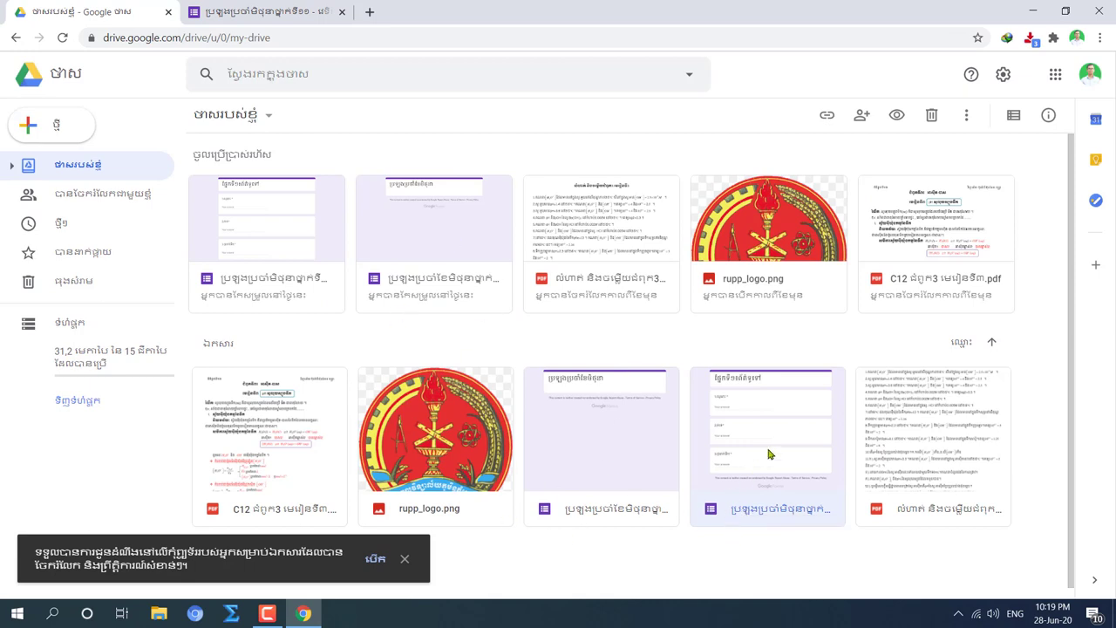
{"action": "left_click", "coordinate": [285, 22]}
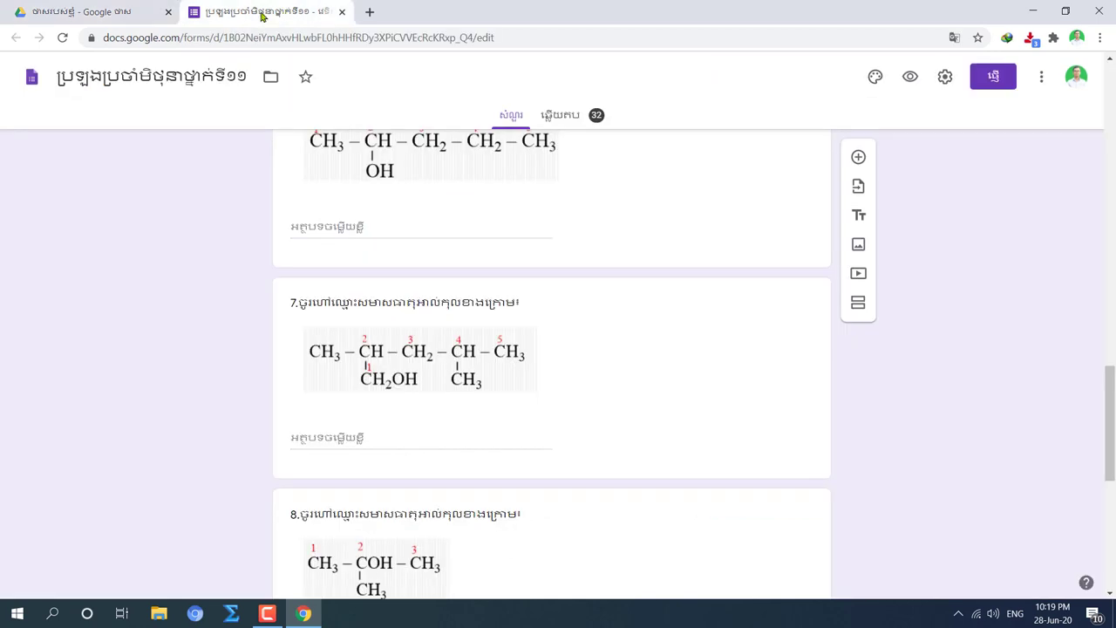
{"action": "left_click", "coordinate": [996, 77]}
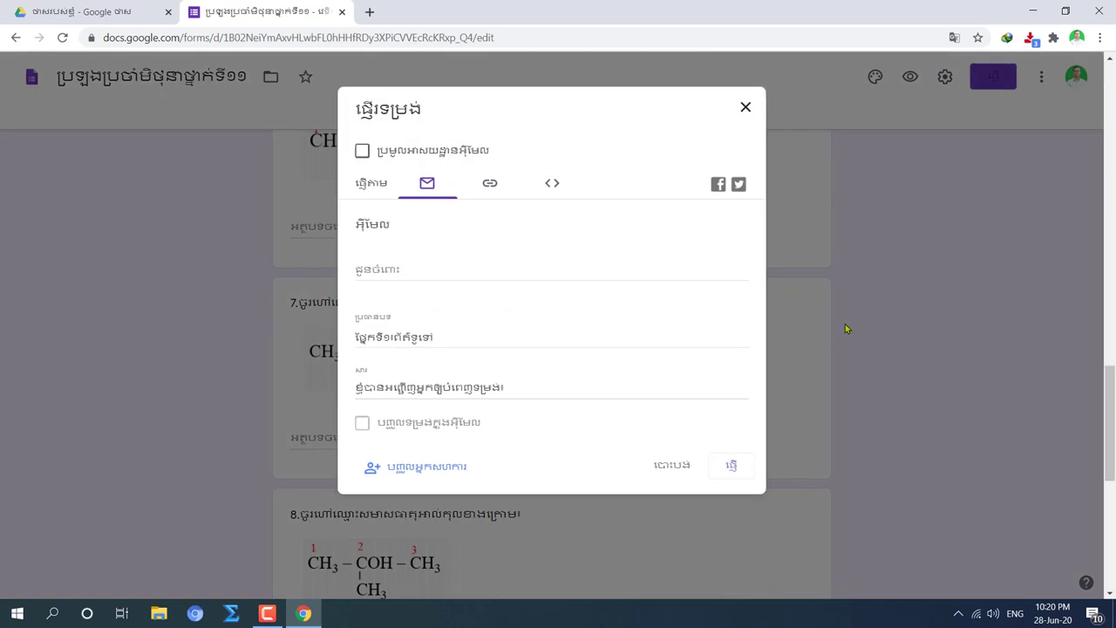
{"action": "left_click", "coordinate": [489, 186]}
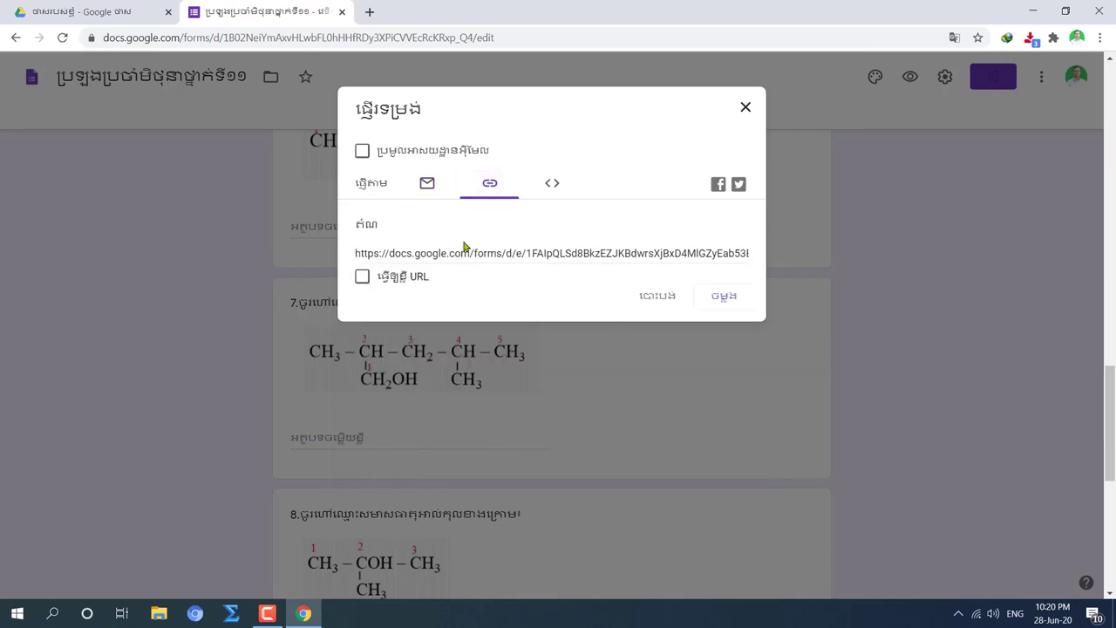
{"action": "left_click", "coordinate": [724, 297]}
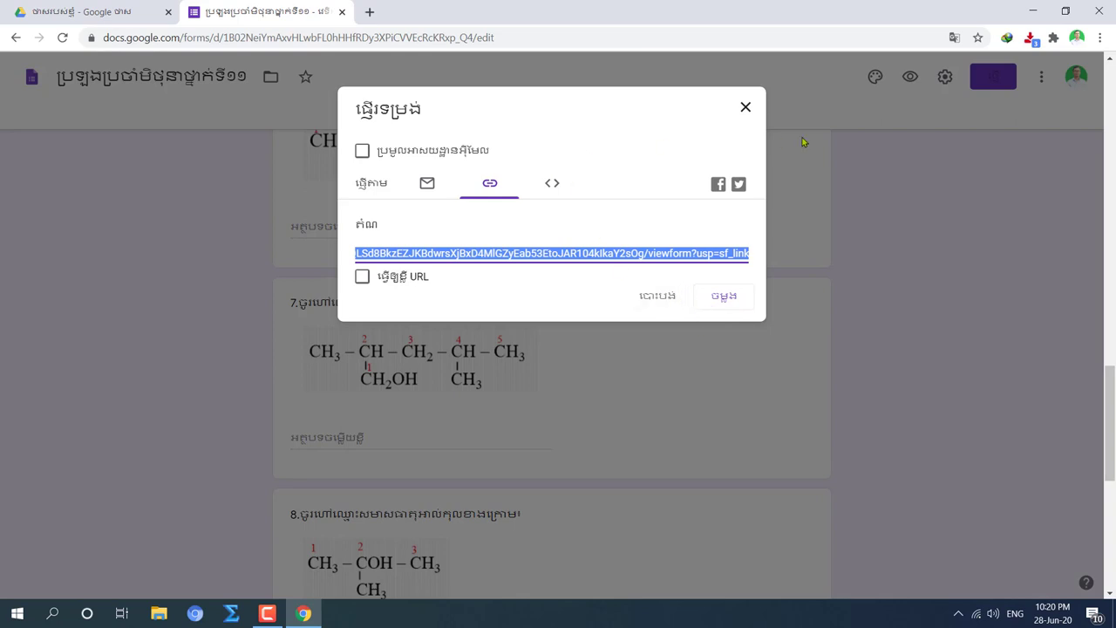
{"action": "left_click", "coordinate": [746, 107]}
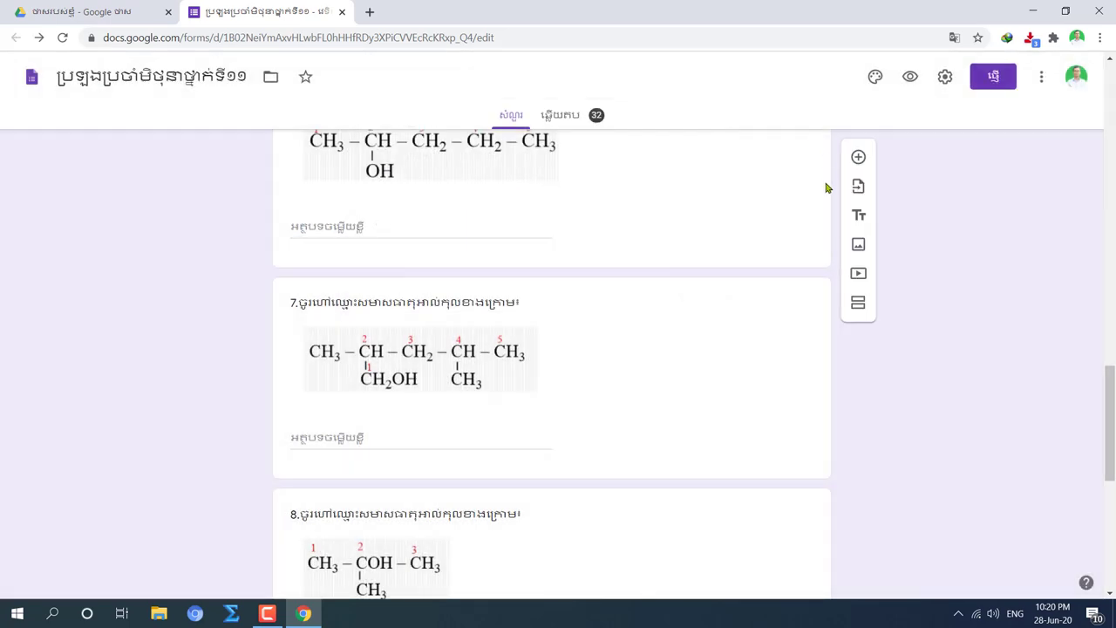
Create a new blank Google Form in My Drive.
{"action": "left_click", "coordinate": [99, 11]}
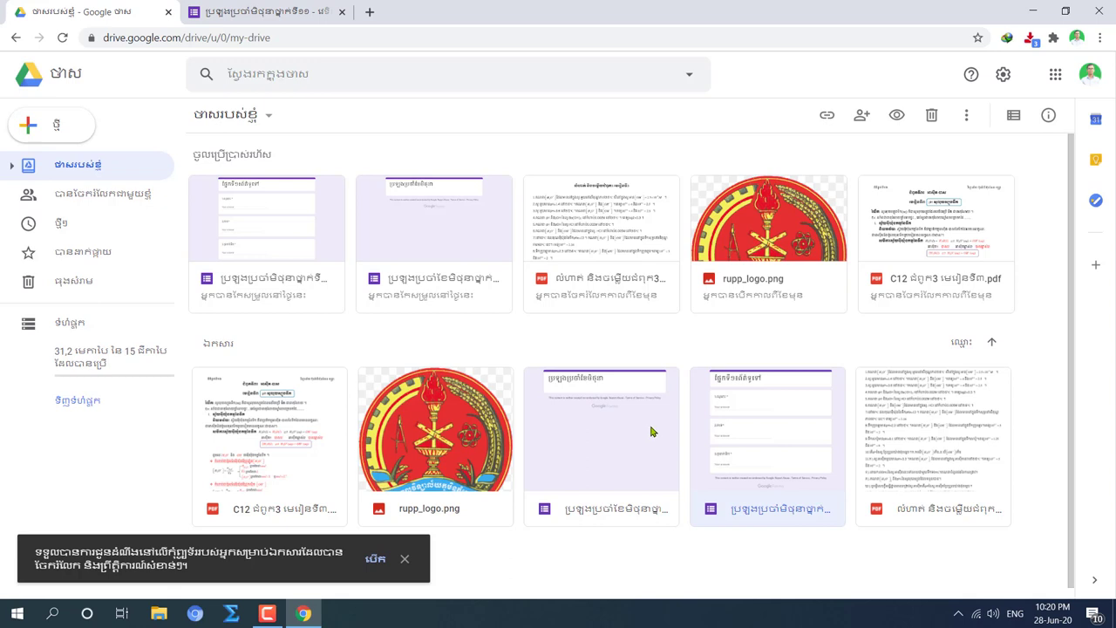
{"action": "scroll", "coordinate": [723, 442], "scroll_direction": "down", "scroll_amount": 1}
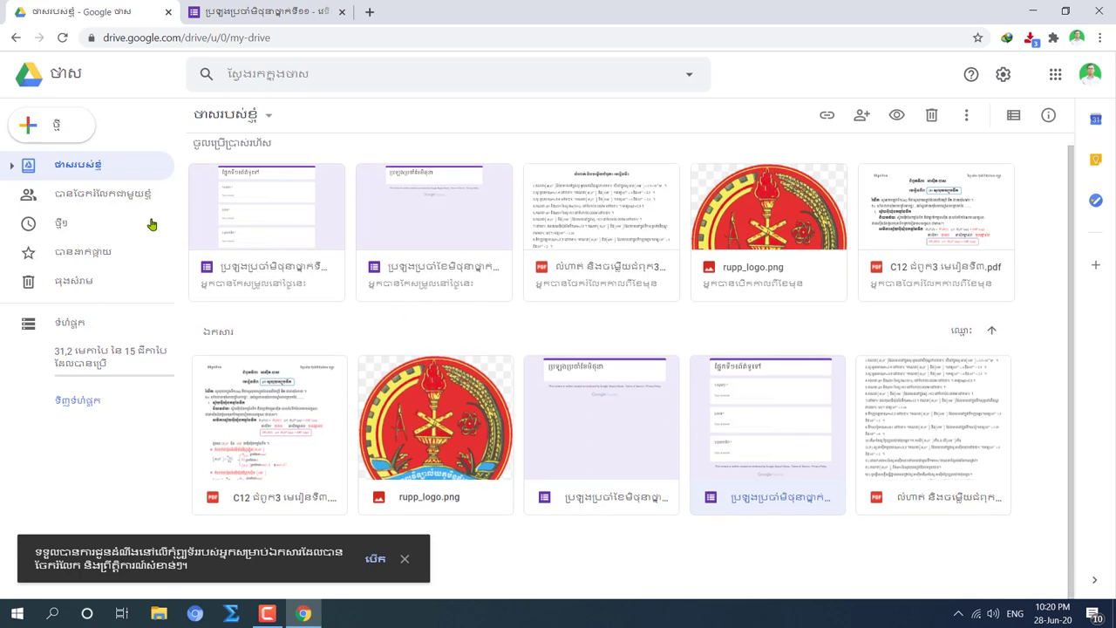
{"action": "left_click", "coordinate": [49, 127]}
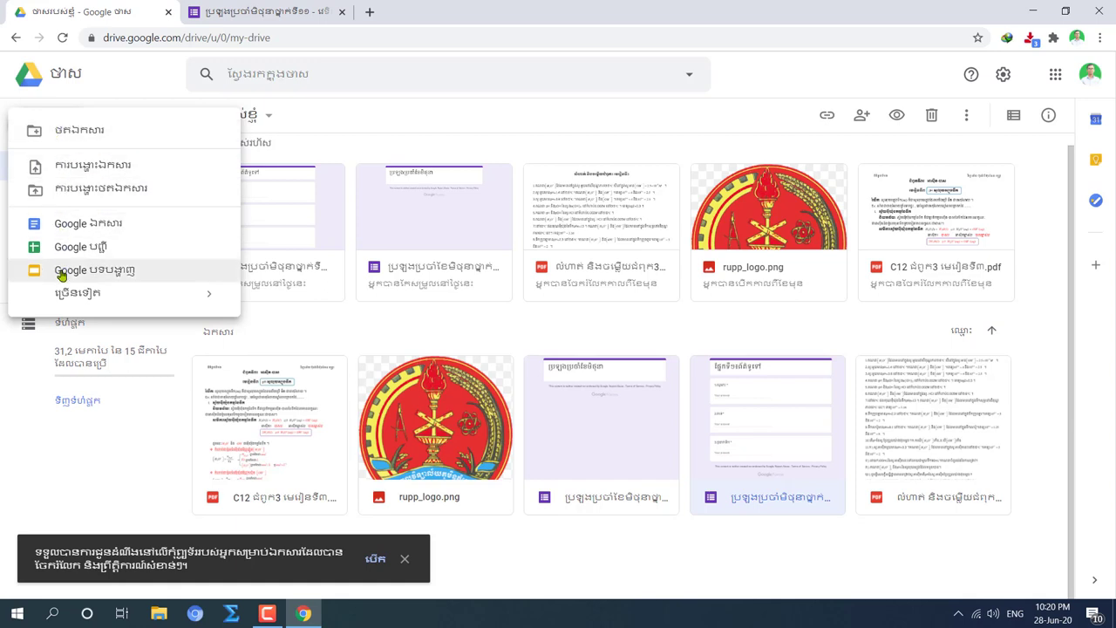
{"action": "mouse_move", "coordinate": [116, 296]}
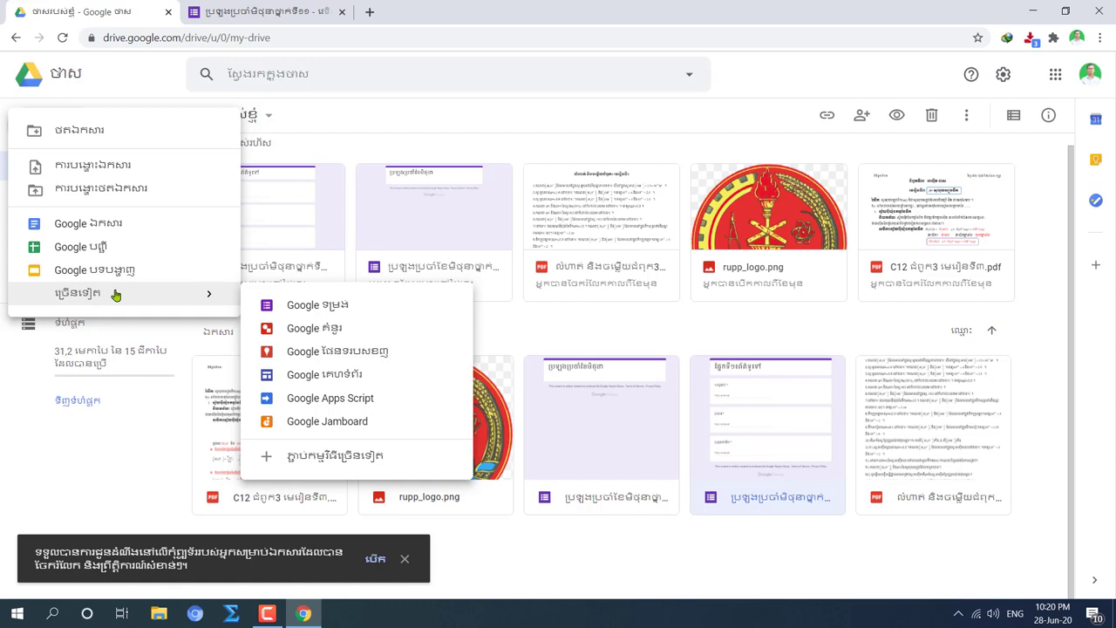
{"action": "left_click", "coordinate": [337, 306]}
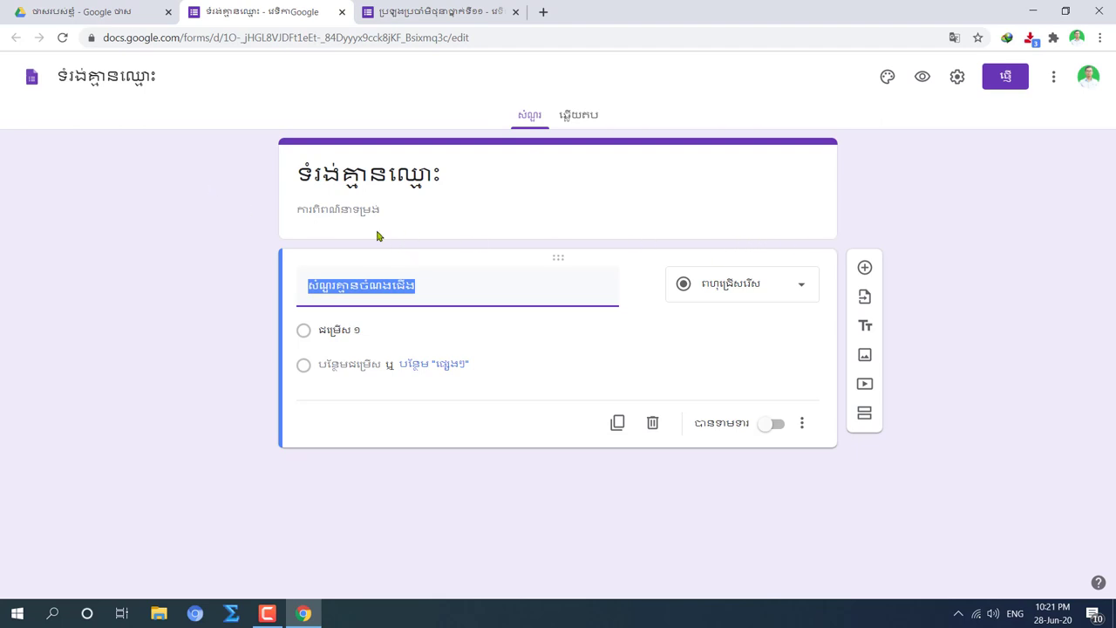
Set the form's description to "ផ្នែកទី១៖ ព័ត៌មានទូទៅ".
{"action": "left_click", "coordinate": [319, 209]}
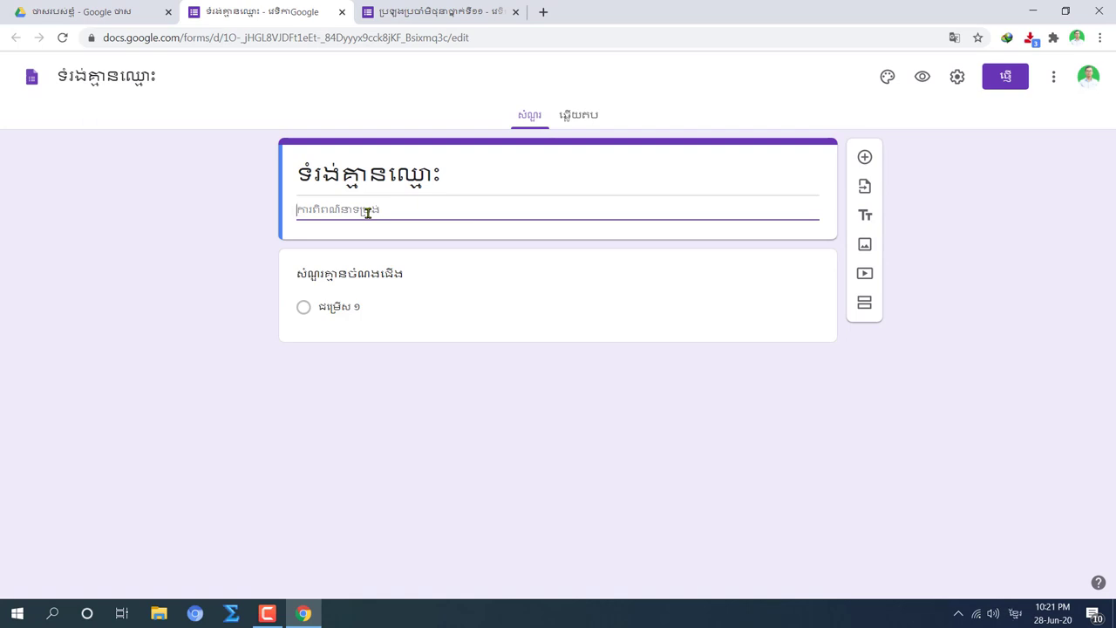
{"action": "type", "text": "ផ្នែក"}
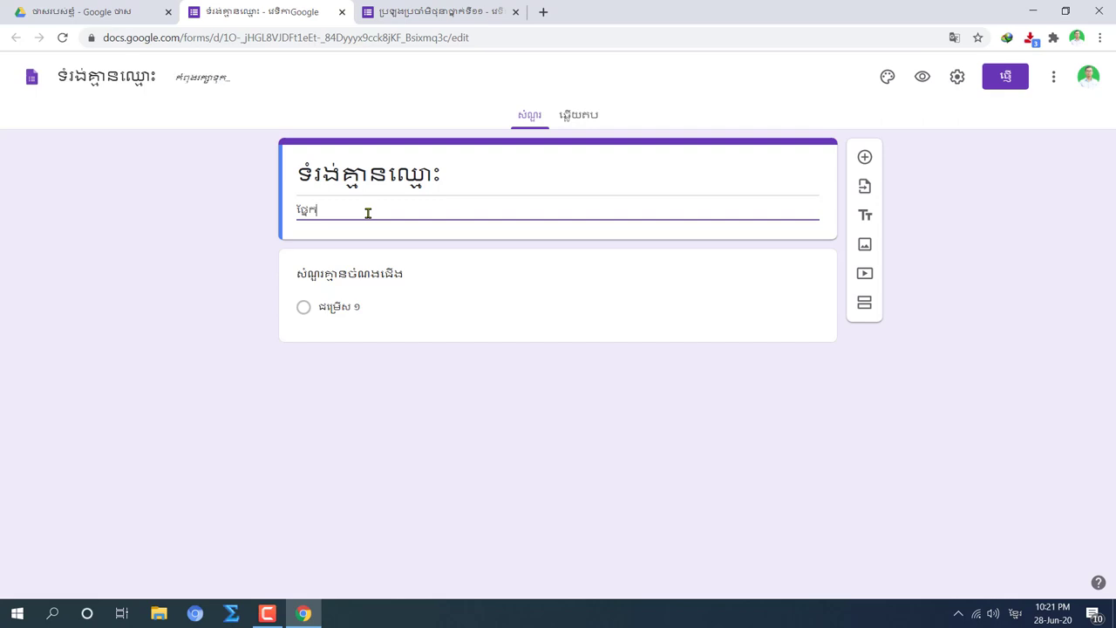
{"action": "type", "text": "្លែកទី"}
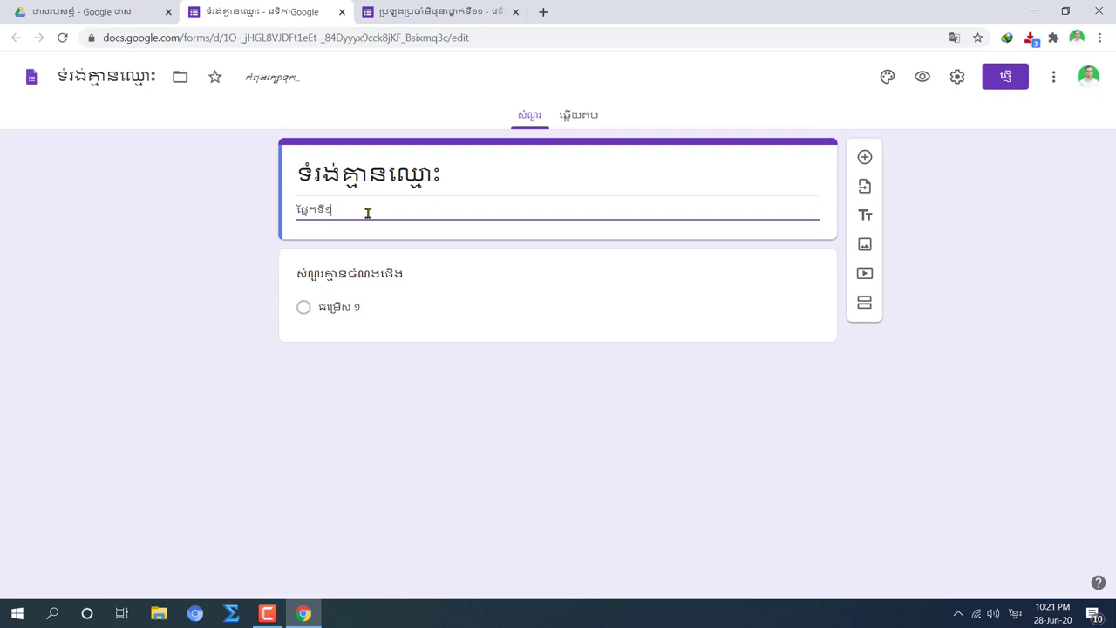
{"action": "type", "text": "១"}
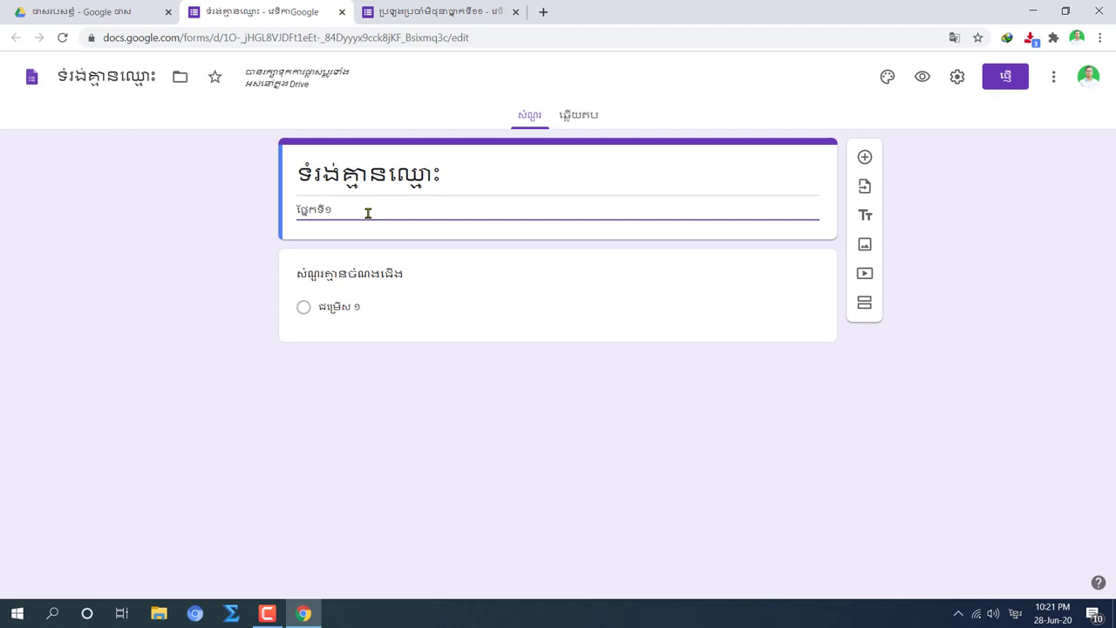
{"action": "type", "text": ":"}
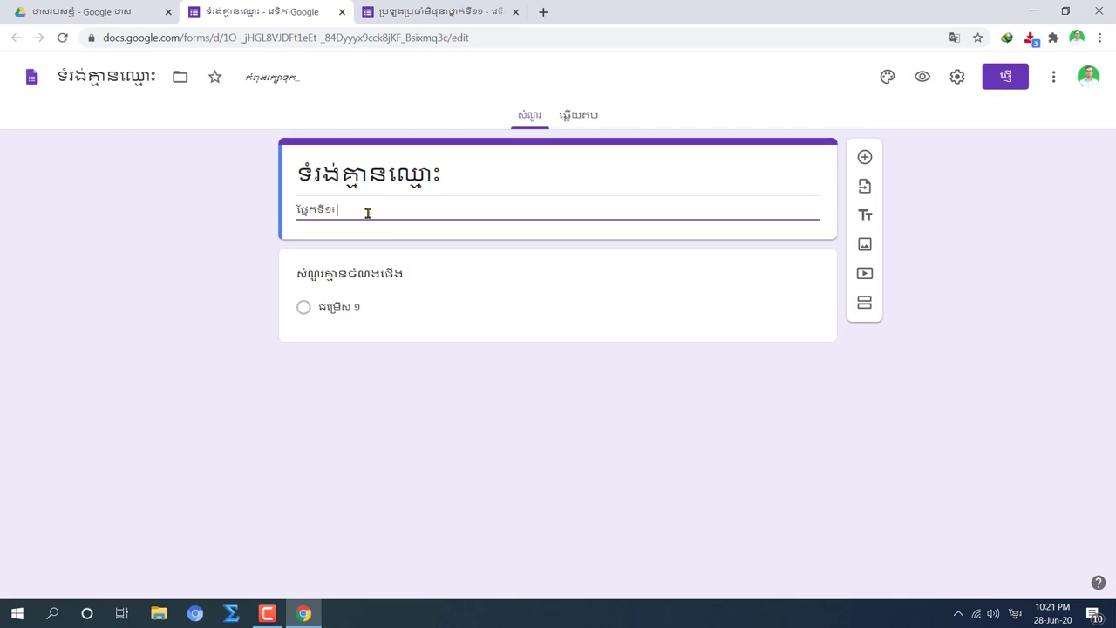
{"action": "type", "text": "ព័ត៌មានទូទៅ"}
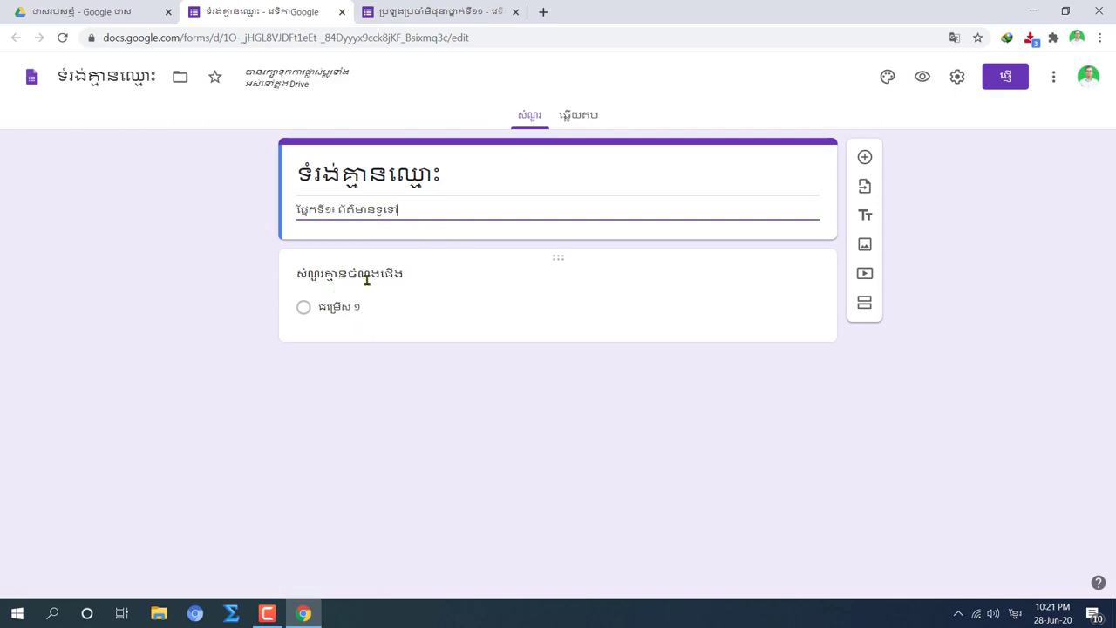
Title the first question "1.ឈ្មោះ *" and set its answer type to short answer (ចម្លើយខ្លី).
{"action": "left_click", "coordinate": [327, 275]}
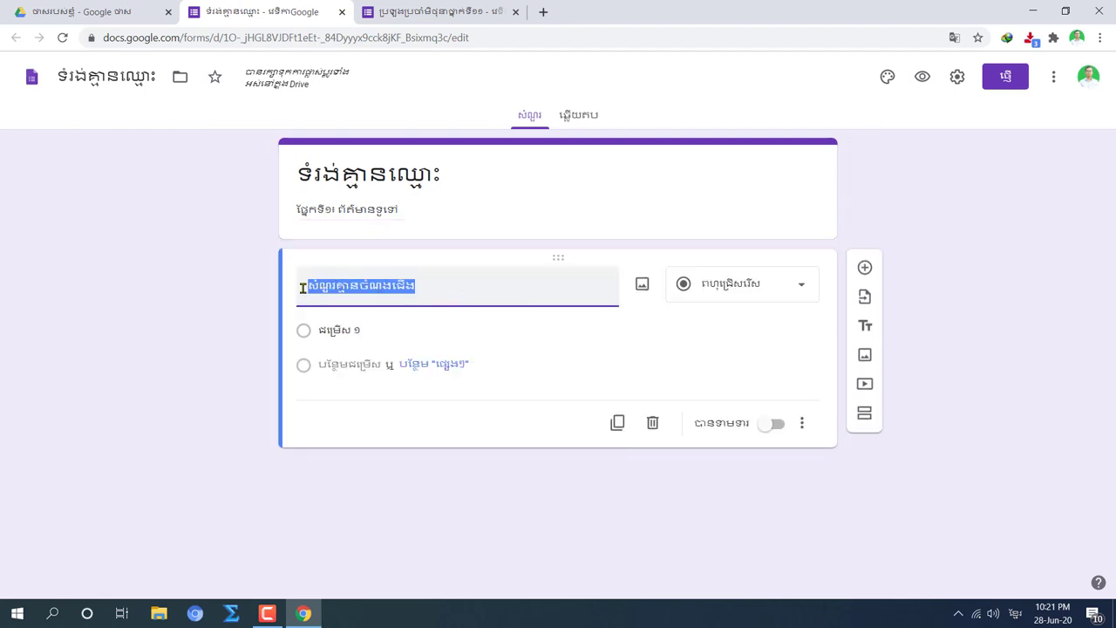
{"action": "key", "text": "Right"}
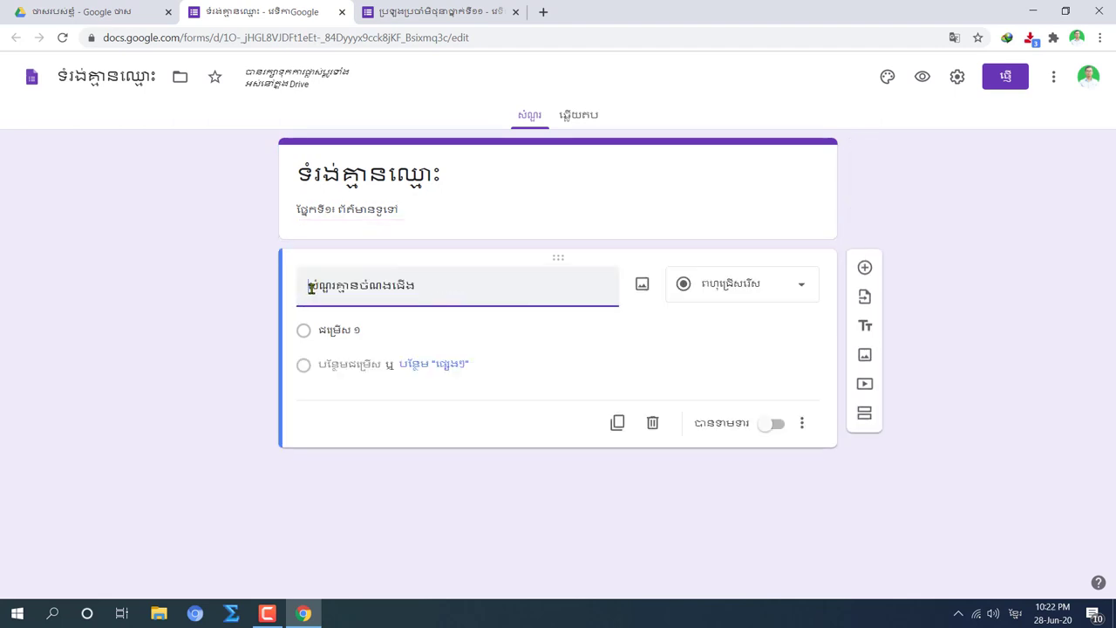
{"action": "left_click_drag", "start_coordinate": [451, 285], "coordinate": [271, 290]}
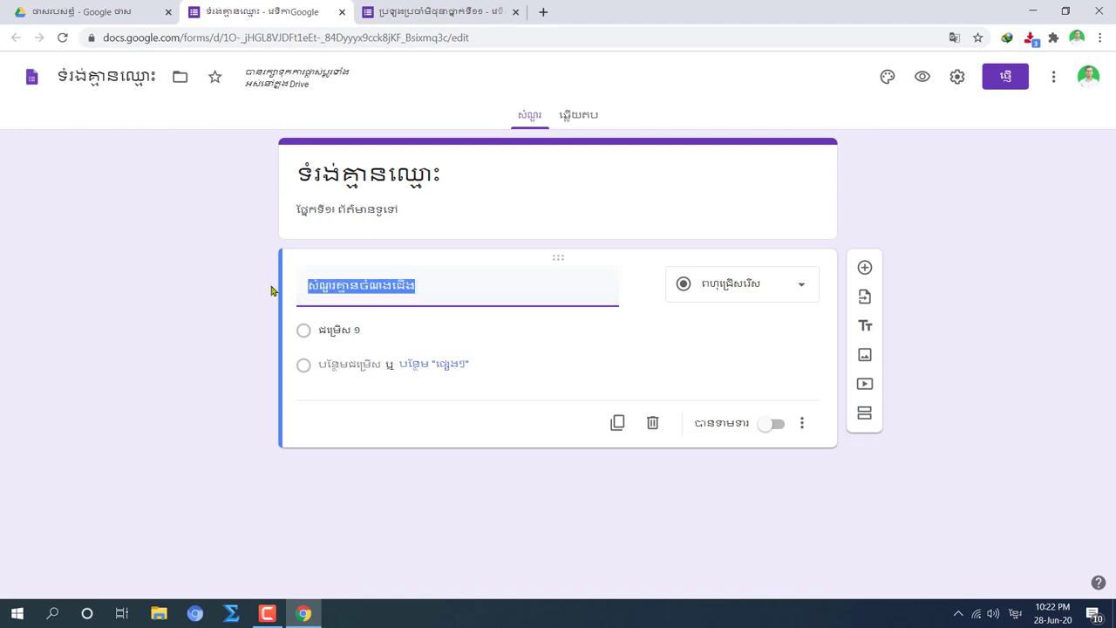
{"action": "type", "text": "1"}
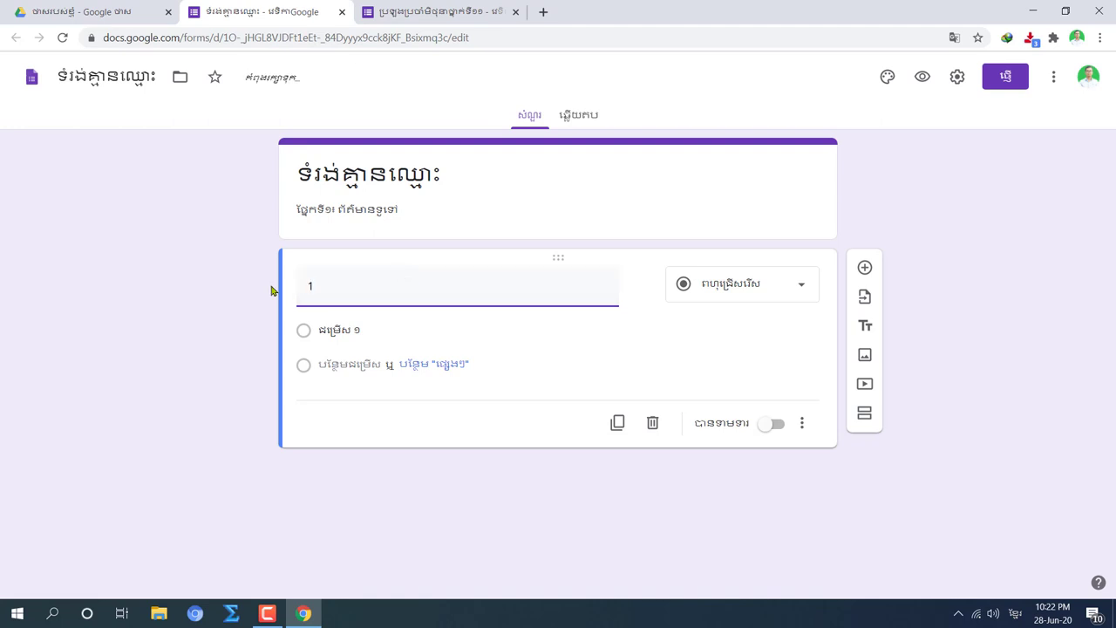
{"action": "type", "text": ".ឈ្មោះ *"}
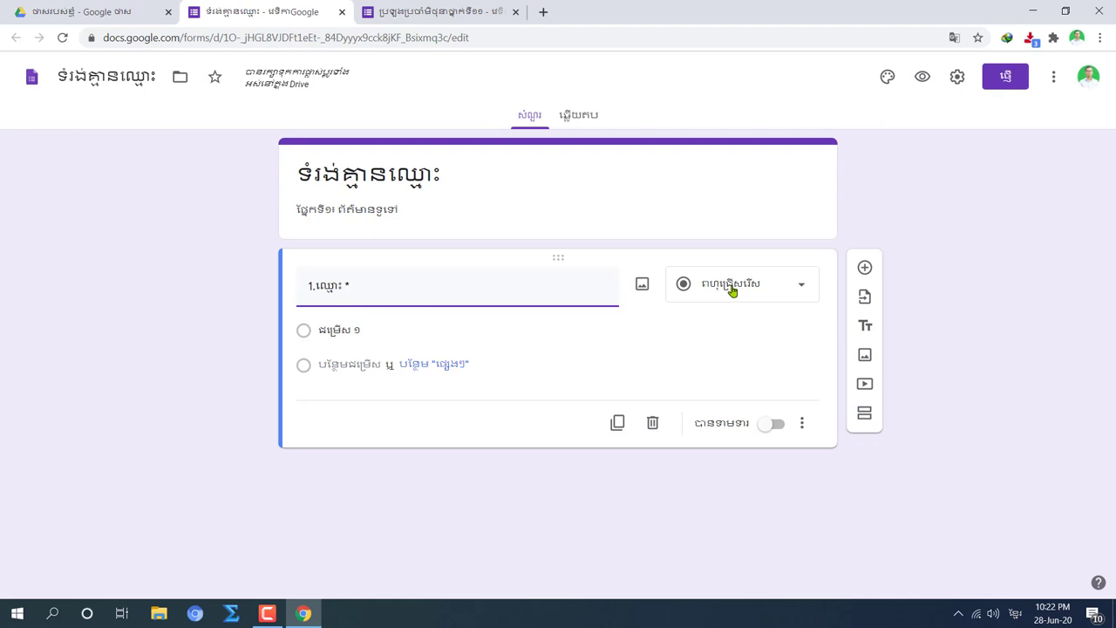
{"action": "left_click", "coordinate": [803, 287]}
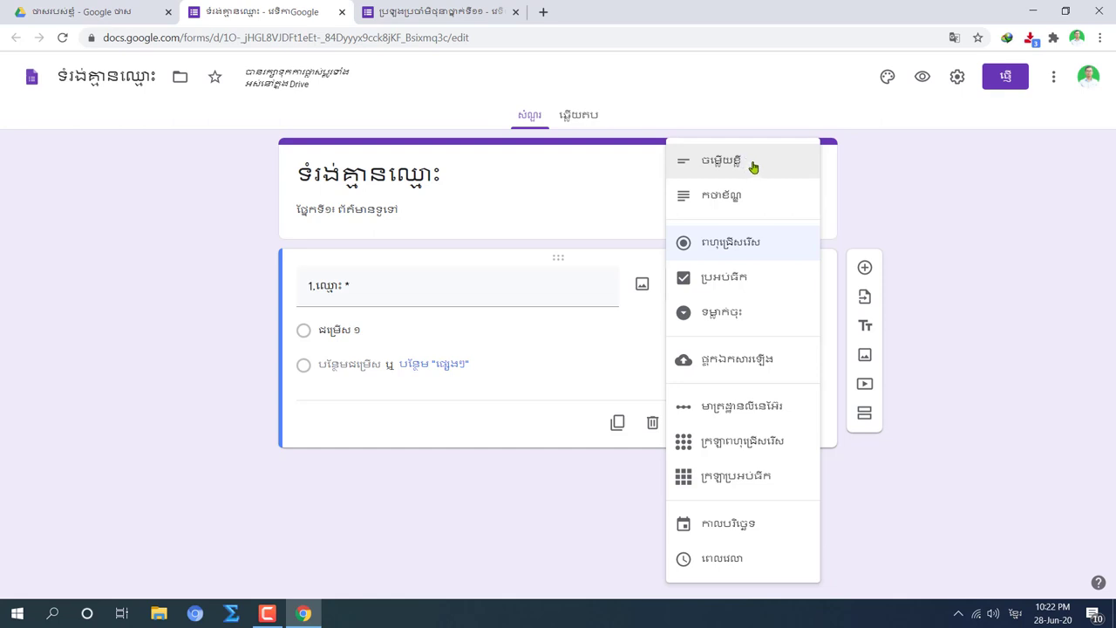
{"action": "left_click", "coordinate": [753, 166]}
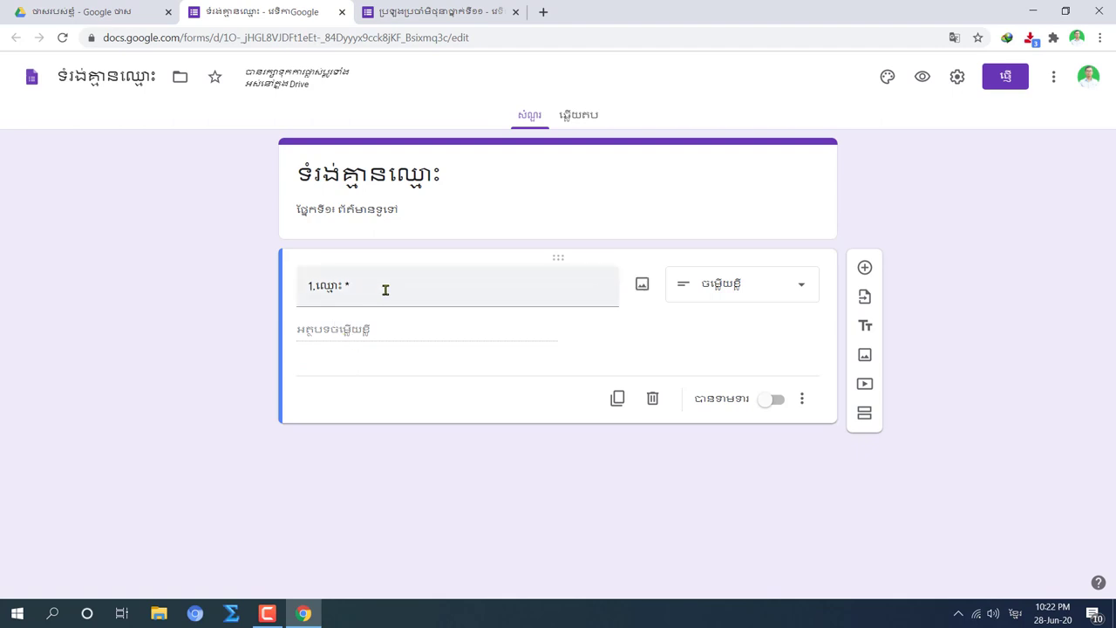
Add a second question titled "2.ភេទ*" with the checkboxes answer type (ប្រអប់ធីក).
{"action": "left_click", "coordinate": [864, 269]}
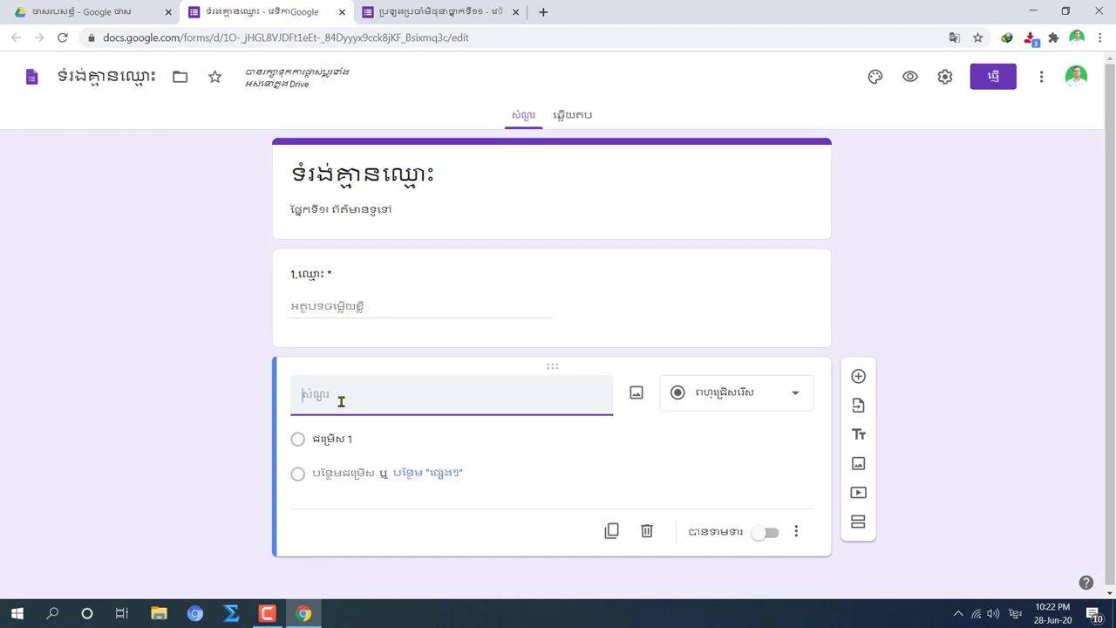
{"action": "type", "text": "2"}
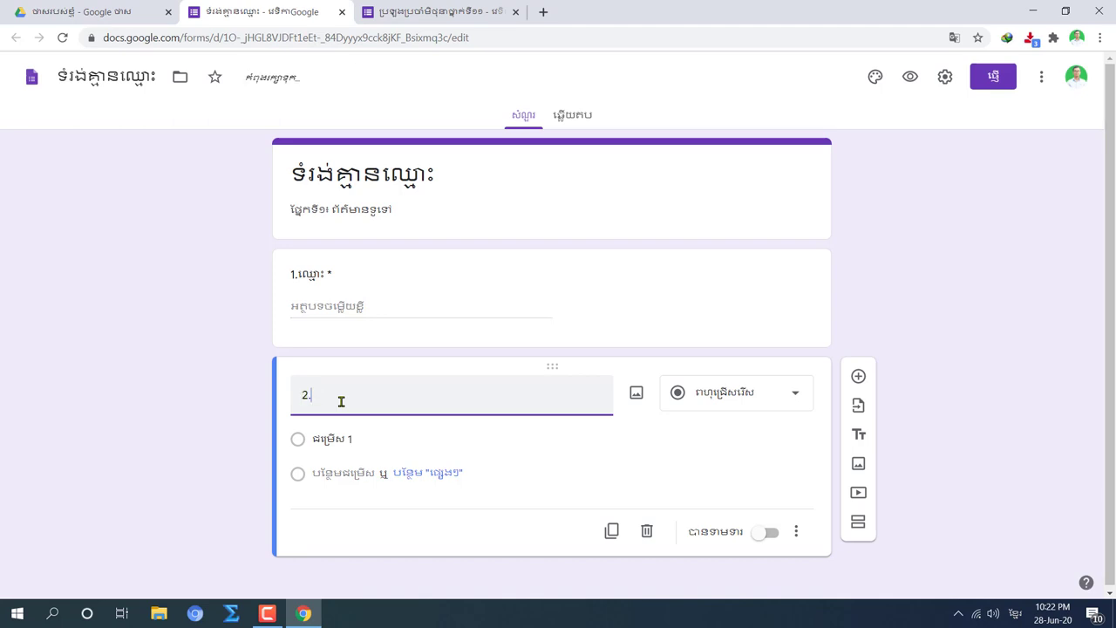
{"action": "type", "text": ".ភេទ*"}
{"action": "left_click", "coordinate": [799, 394]}
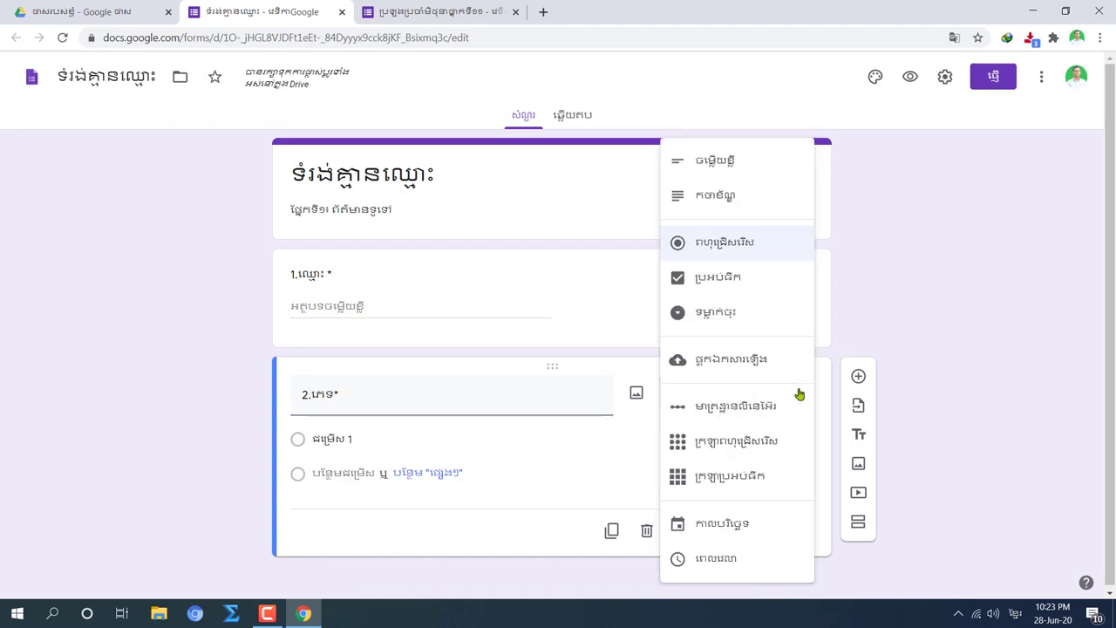
{"action": "left_click", "coordinate": [677, 276]}
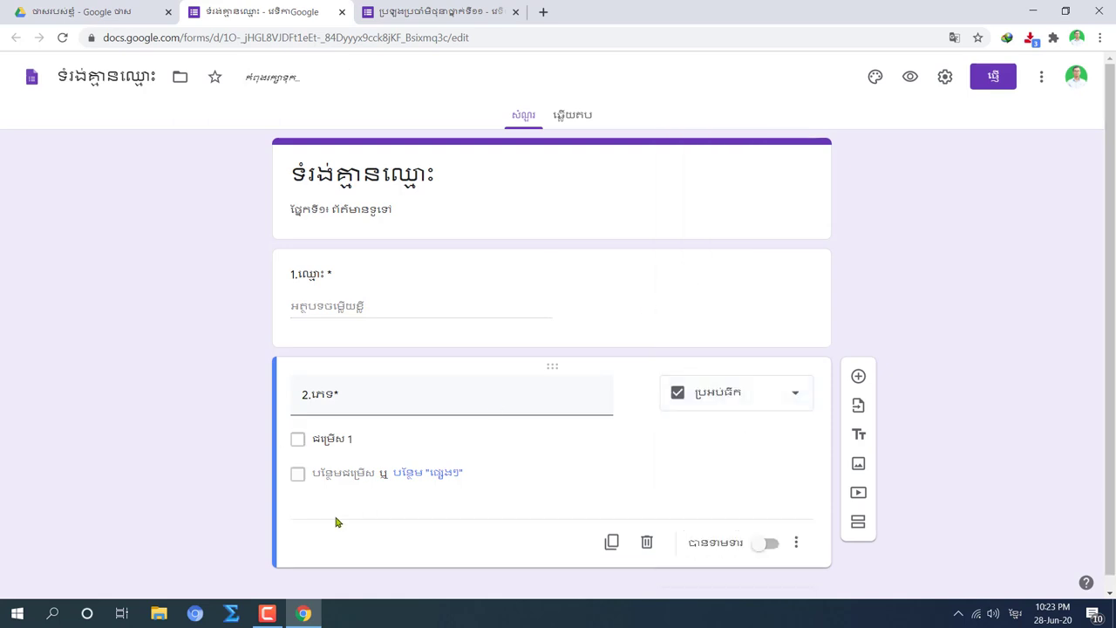
Enter the answer options ប្រុស, ស្រី and ផ្សេងៗ for the question "2.ភេទ*".
{"action": "left_click", "coordinate": [336, 439]}
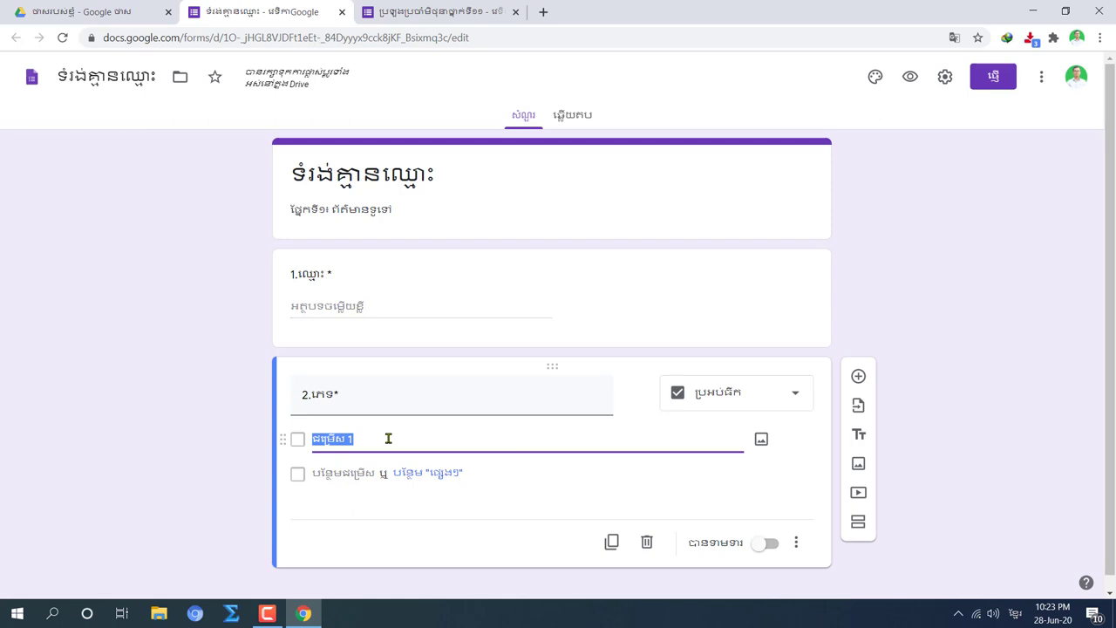
{"action": "type", "text": "កា"}
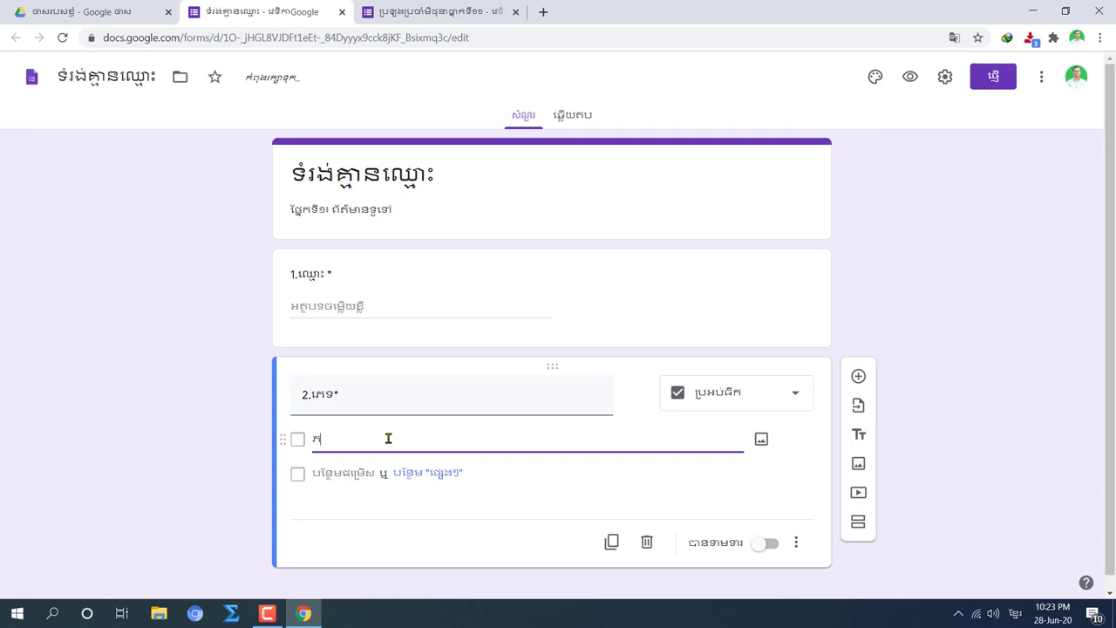
{"action": "key", "text": "BackSpace"}
{"action": "type", "text": "ប"}
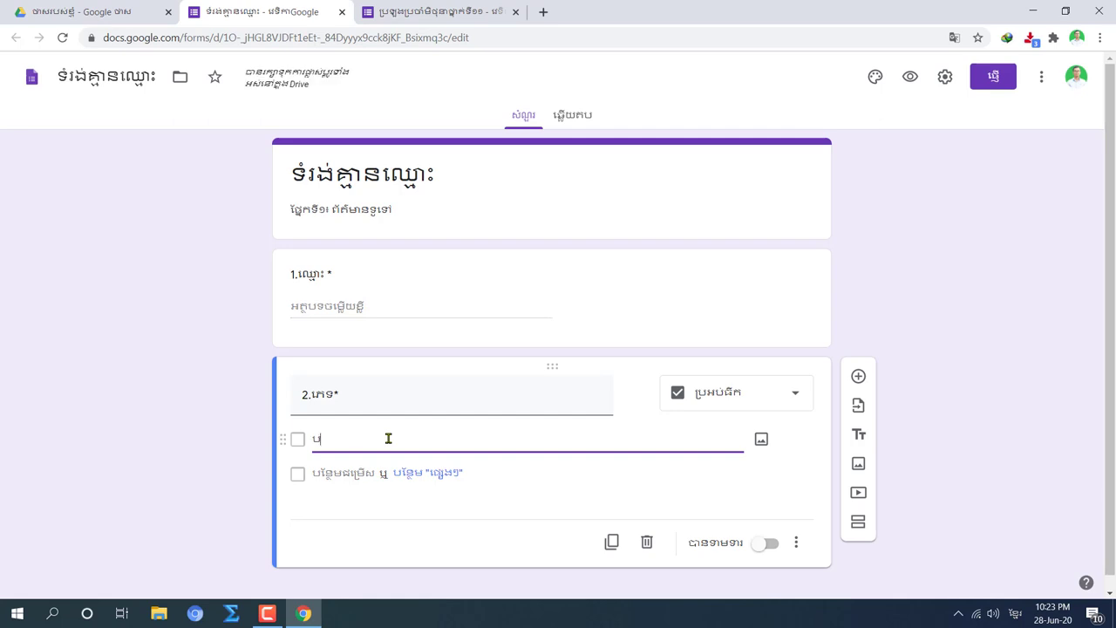
{"action": "type", "text": "្រុស"}
{"action": "key", "text": "Return"}
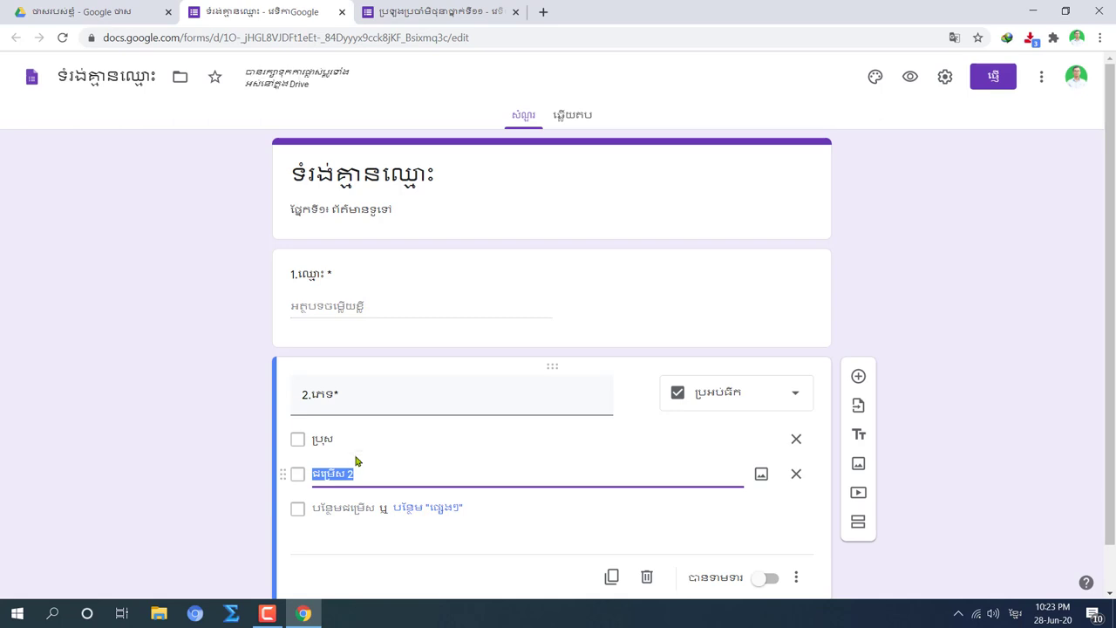
{"action": "type", "text": "ស្រី"}
{"action": "key", "text": "Return"}
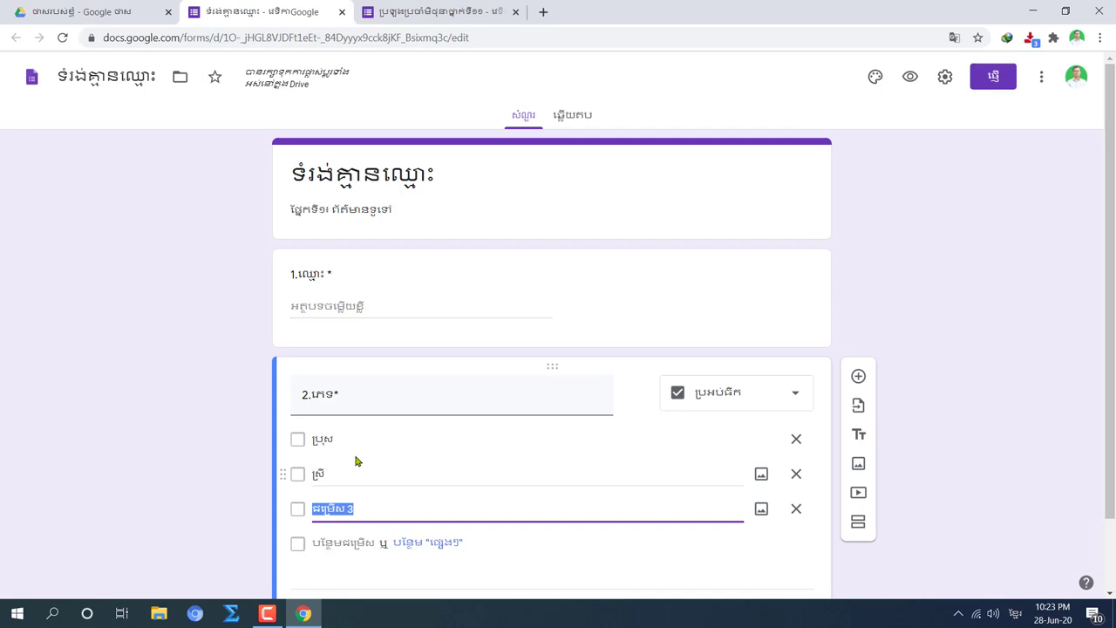
{"action": "type", "text": "ភ"}
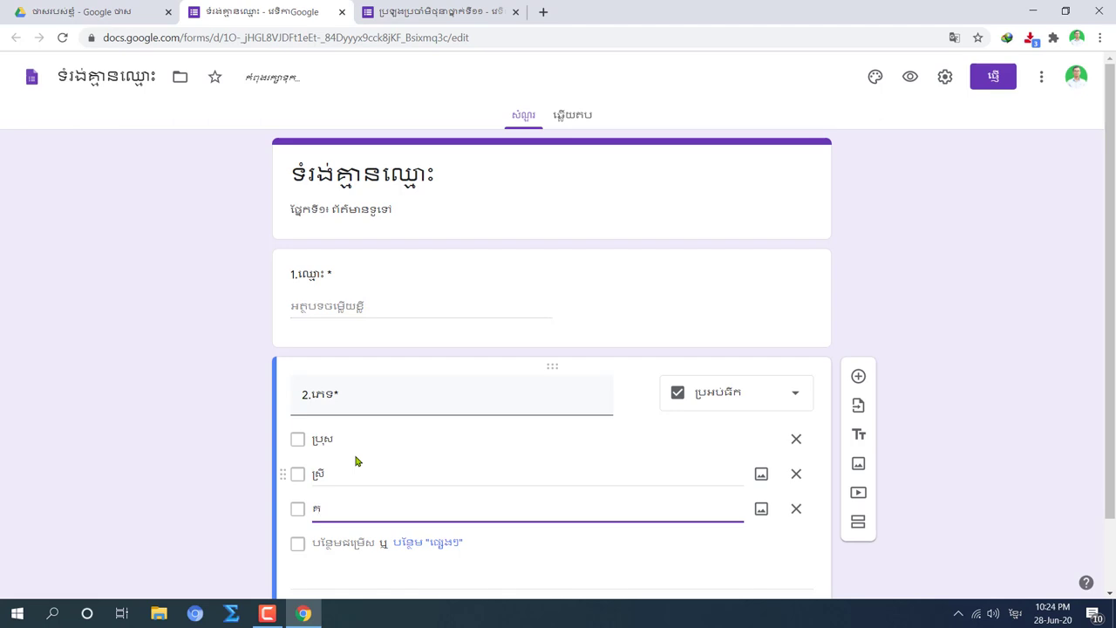
{"action": "key", "text": "BackSpace"}
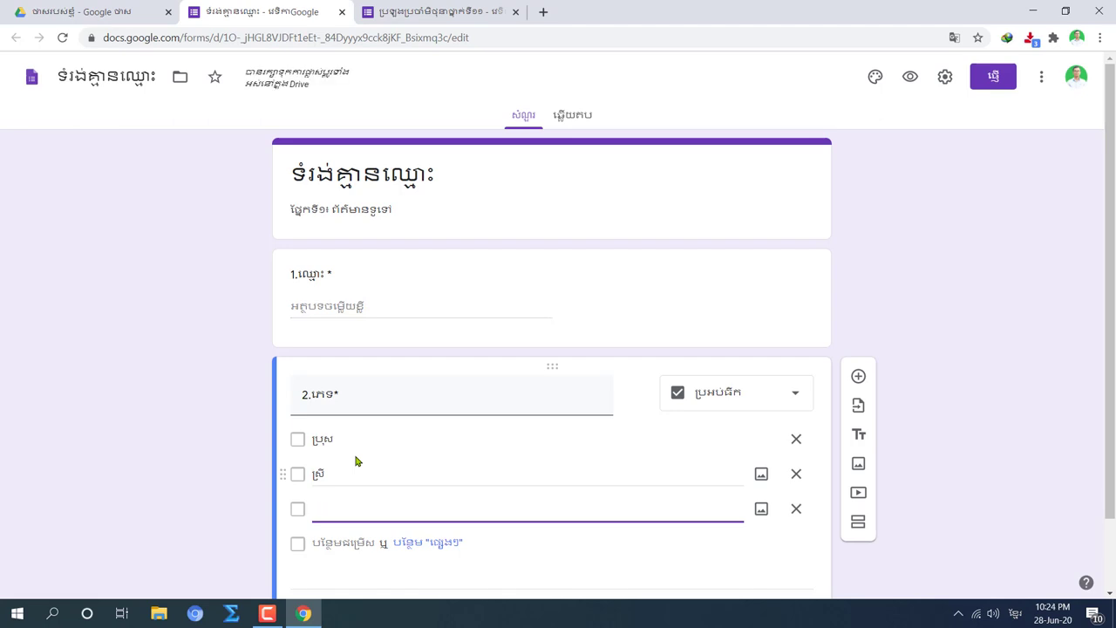
{"action": "type", "text": "ផ"}
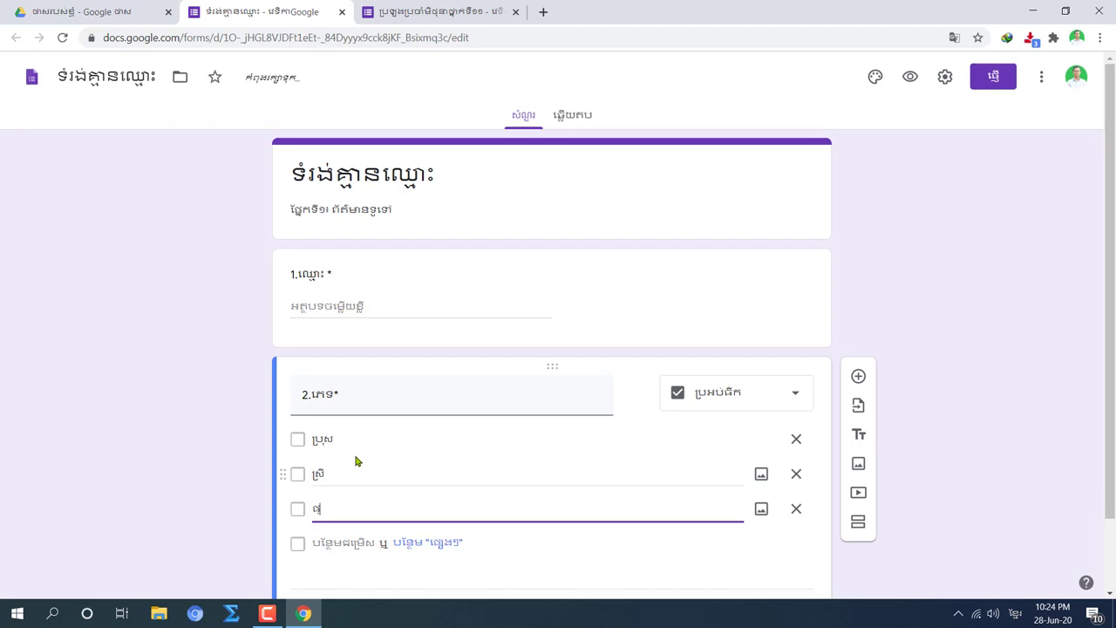
{"action": "type", "text": "្សេងៗ"}
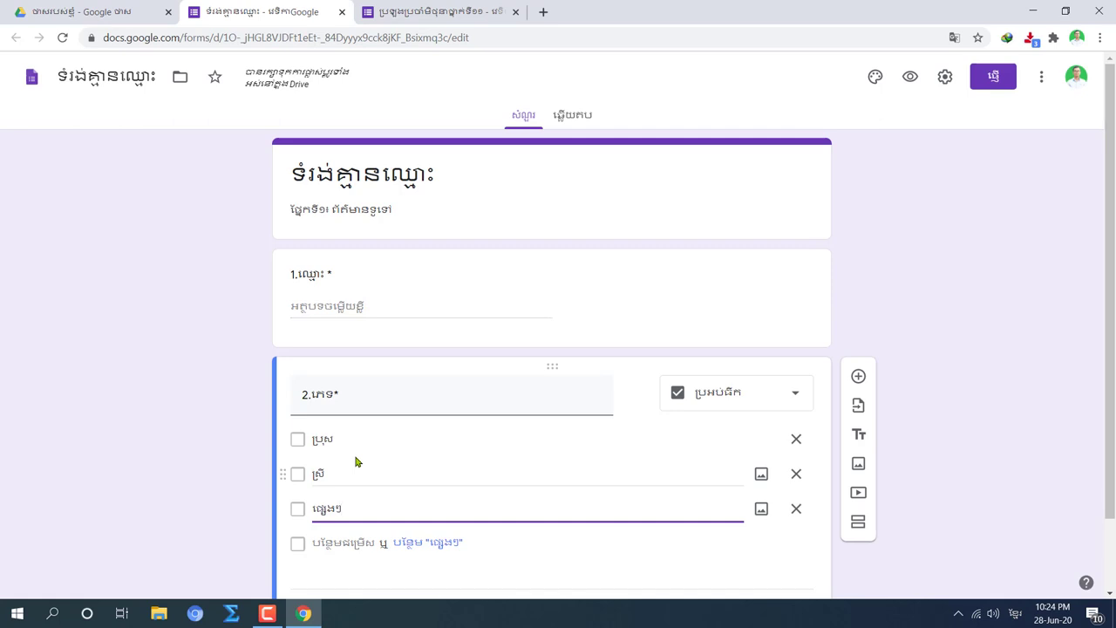
Add a third question titled "3.ថ្នាក់ទី១០" with the checkboxes answer type (ប្រអប់ធីក).
{"action": "scroll", "coordinate": [428, 473], "scroll_direction": "down", "scroll_amount": 1}
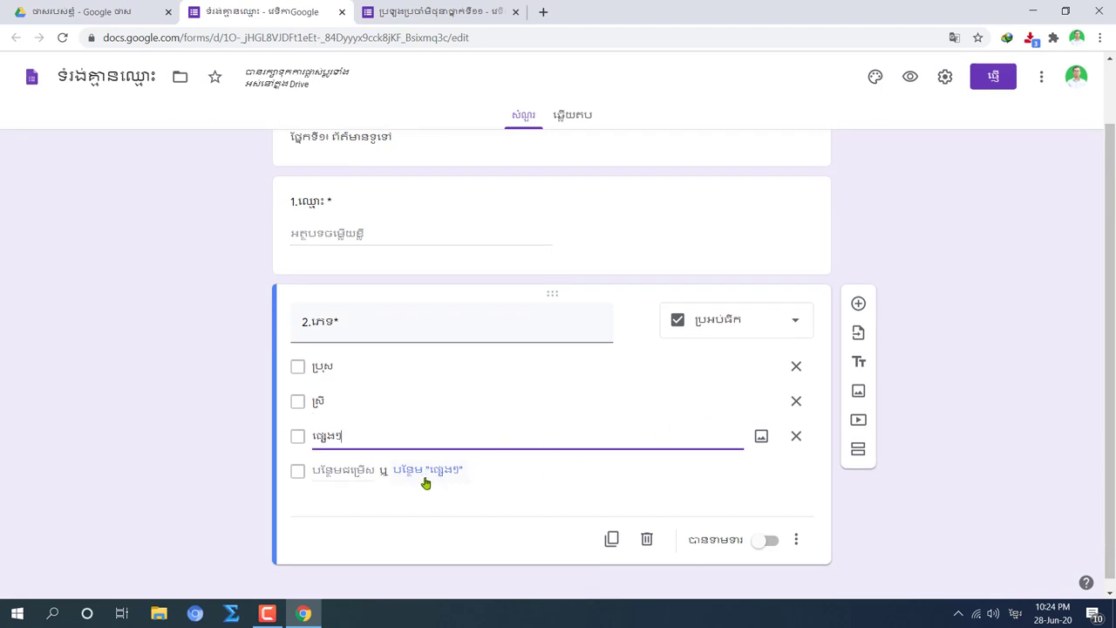
{"action": "left_click", "coordinate": [859, 304]}
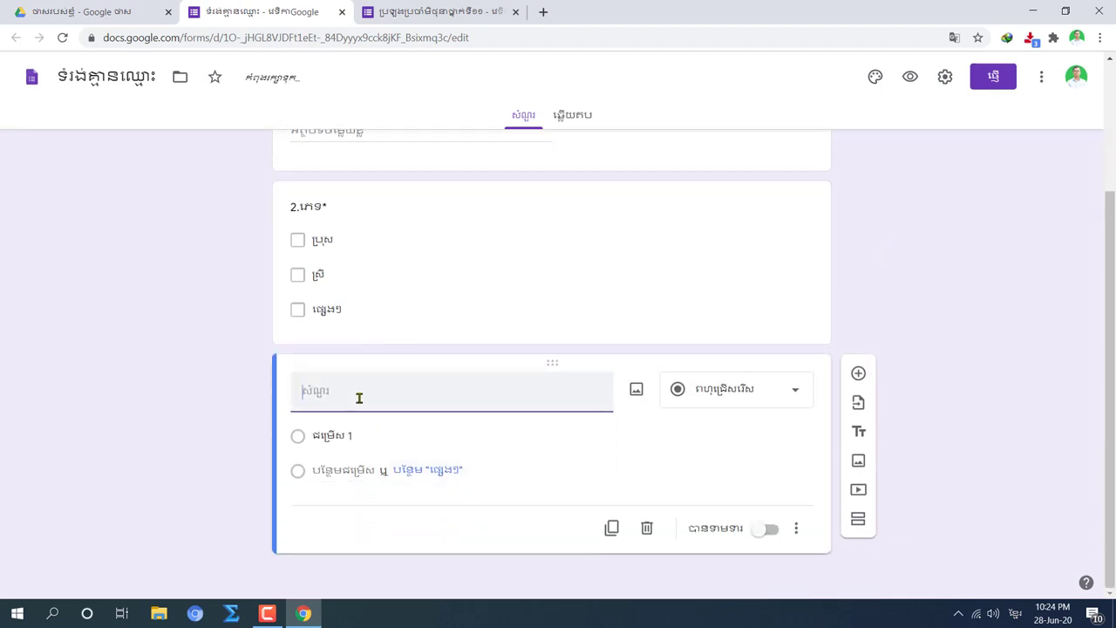
{"action": "type", "text": "3"}
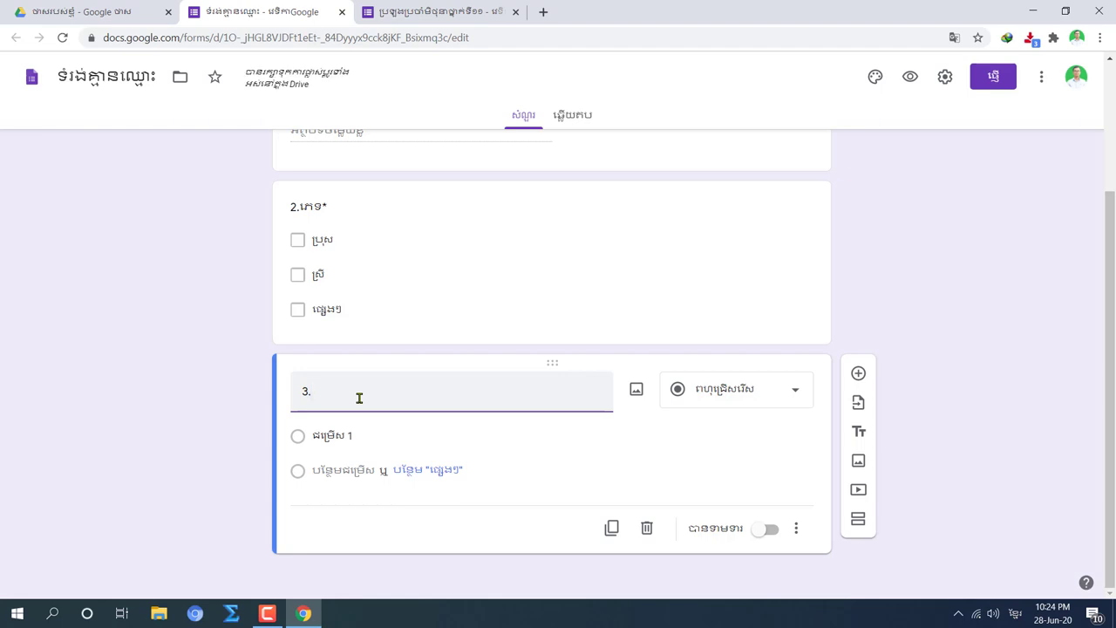
{"action": "type", "text": ".ឈ្ម"}
{"action": "type", "text": "ាក"}
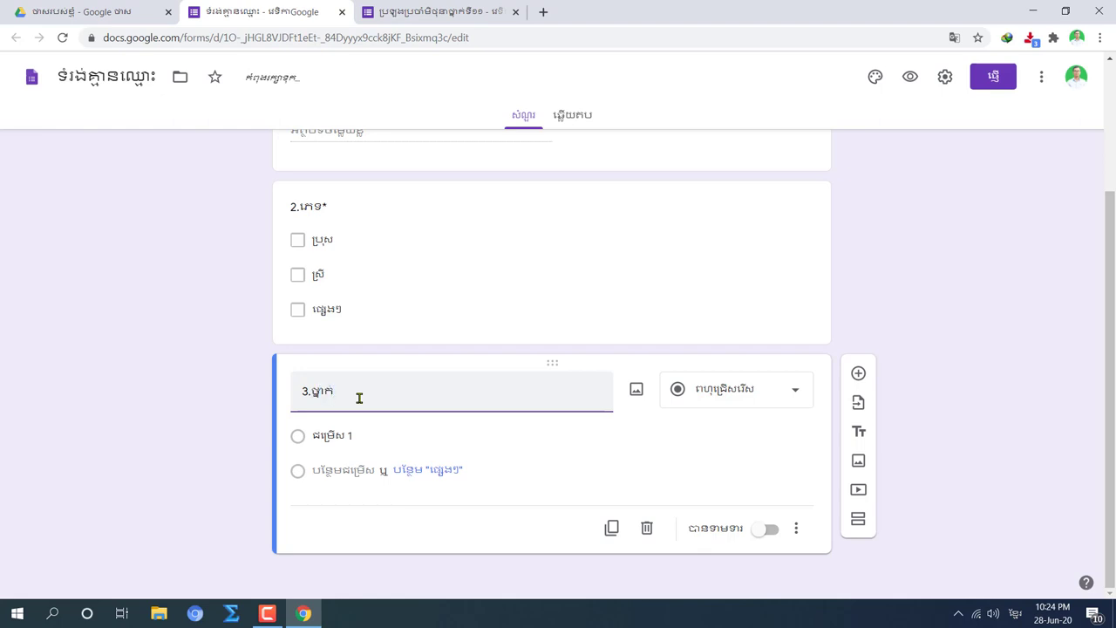
{"action": "type", "text": "ទី"}
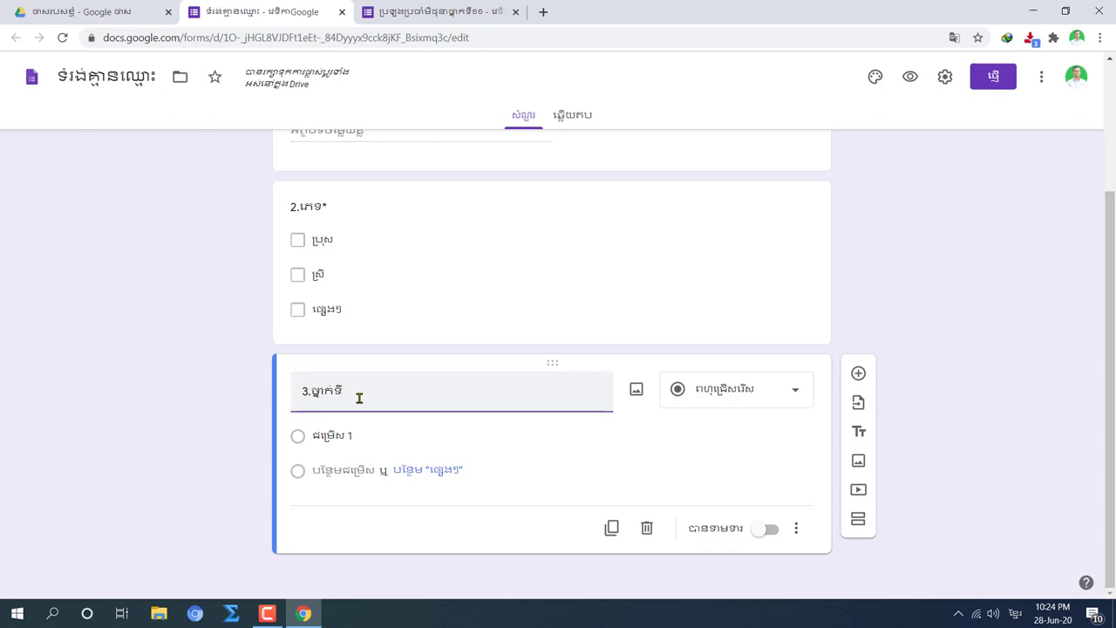
{"action": "type", "text": "១"}
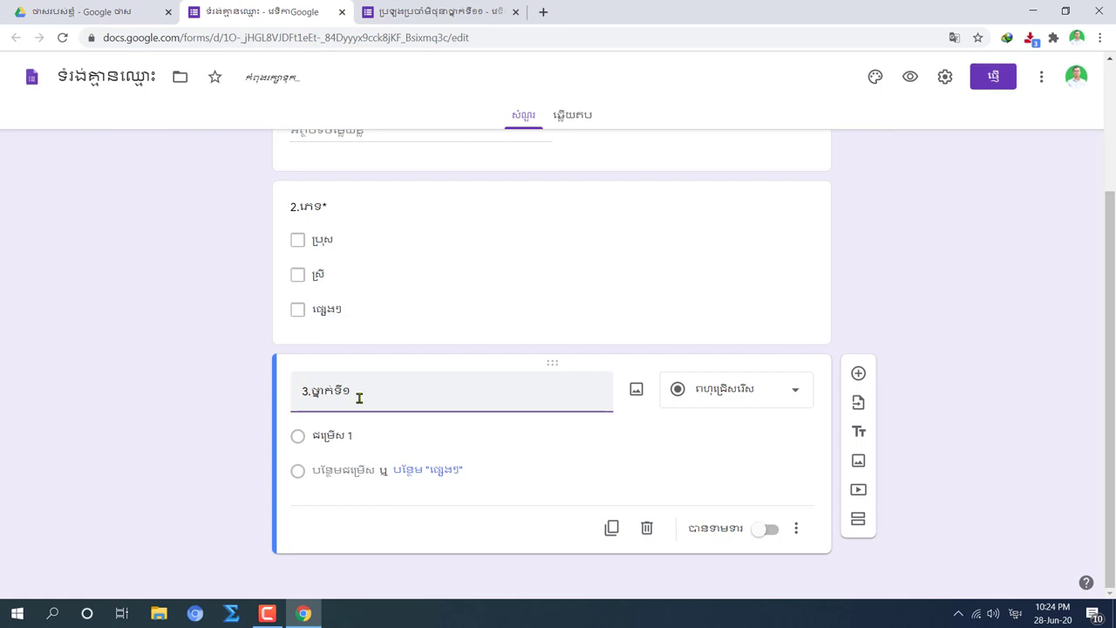
{"action": "type", "text": "០"}
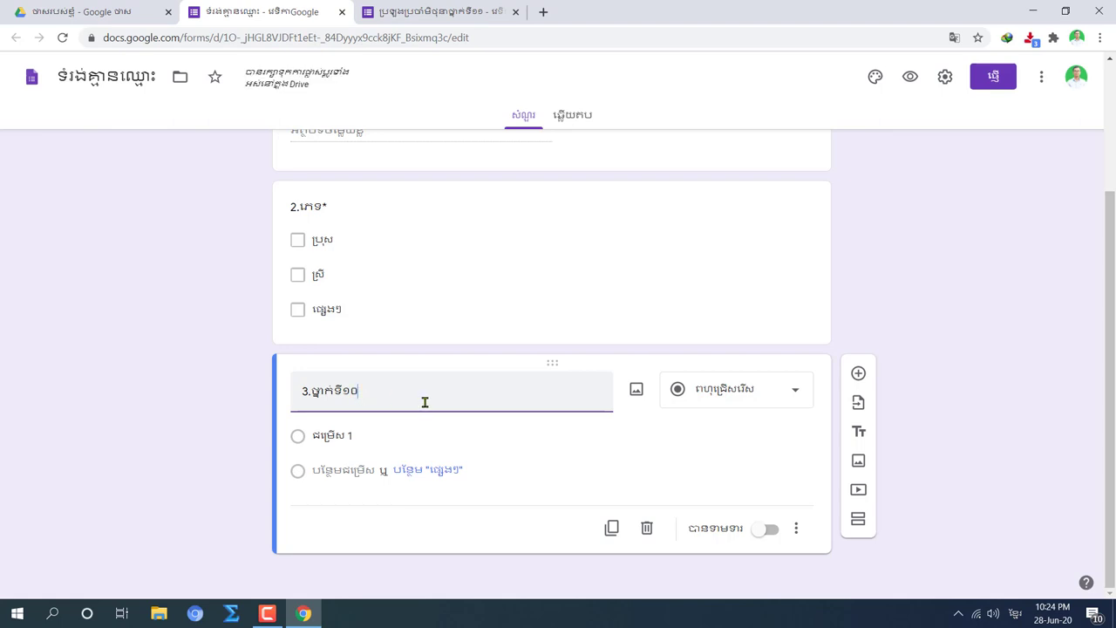
{"action": "left_click", "coordinate": [796, 390]}
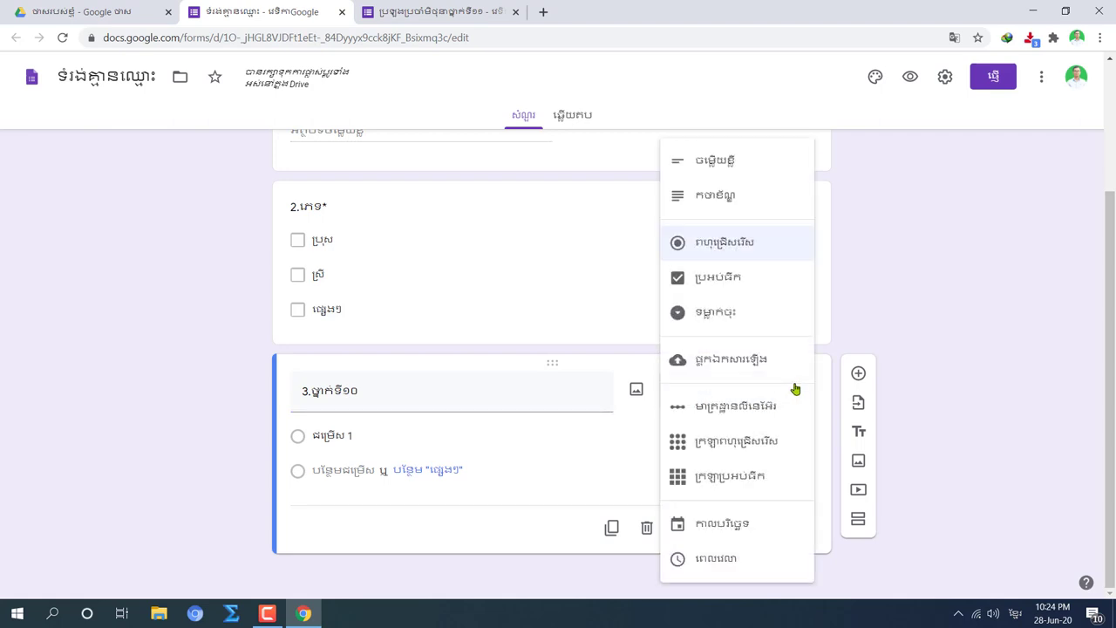
{"action": "left_click", "coordinate": [732, 279]}
Enter the answer options A, B, C, D and E for the question "3.ថ្នាក់ទី១០".
{"action": "left_click", "coordinate": [336, 428]}
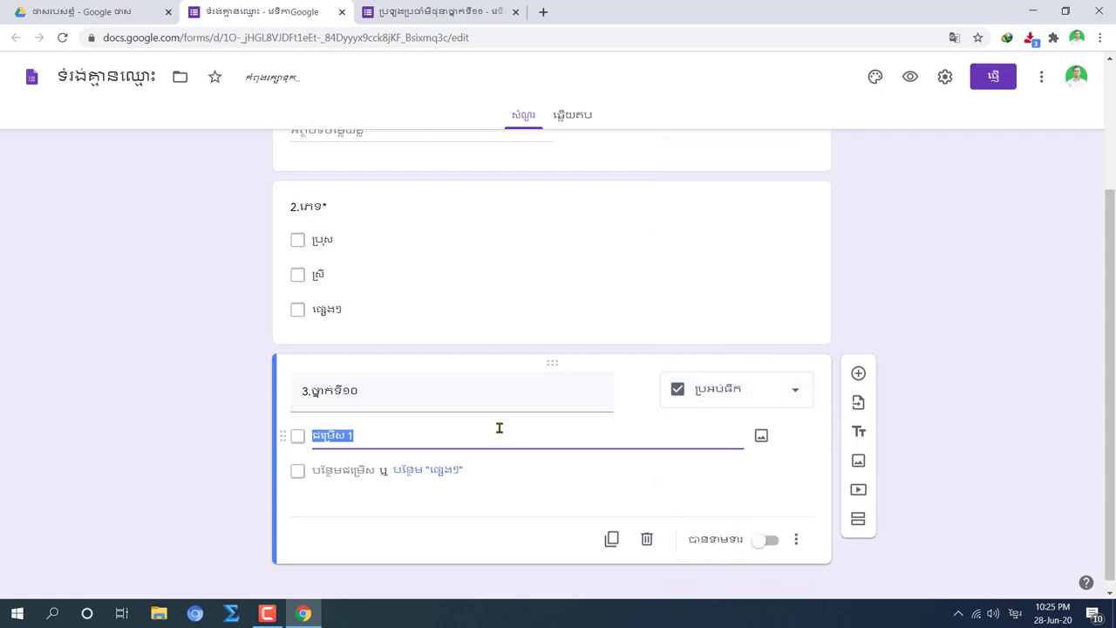
{"action": "key", "text": "alt+shift"}
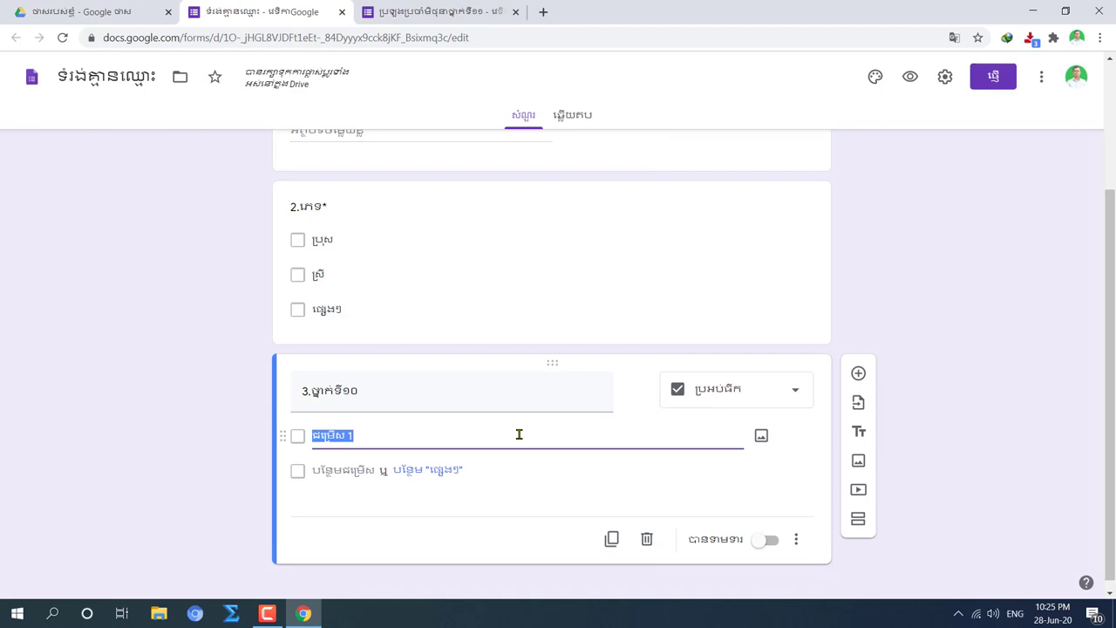
{"action": "type", "text": "A"}
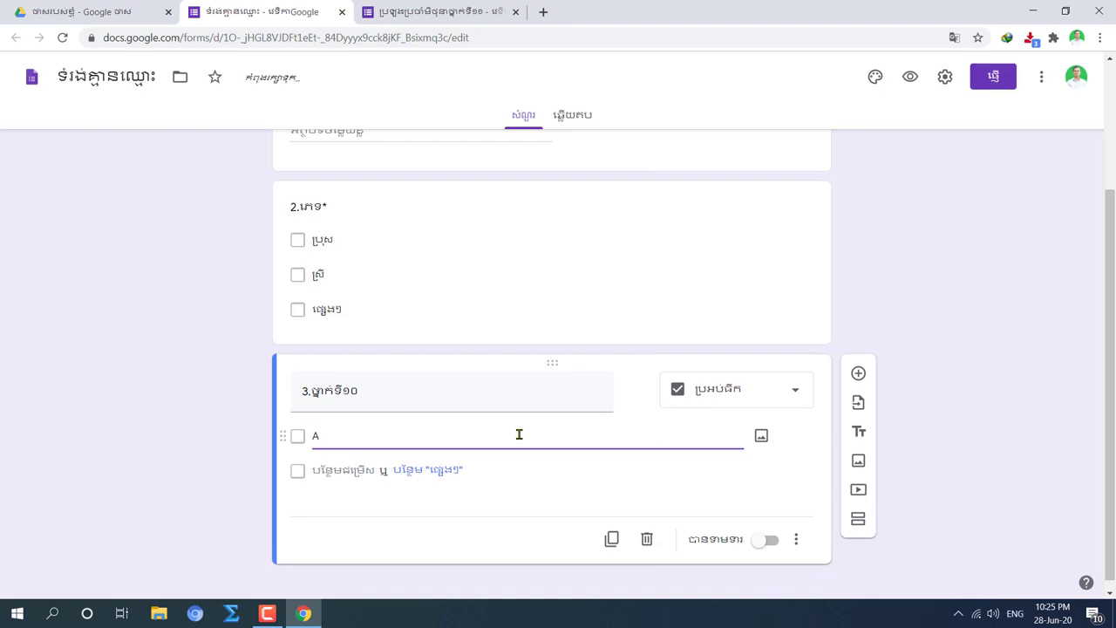
{"action": "key", "text": "Return"}
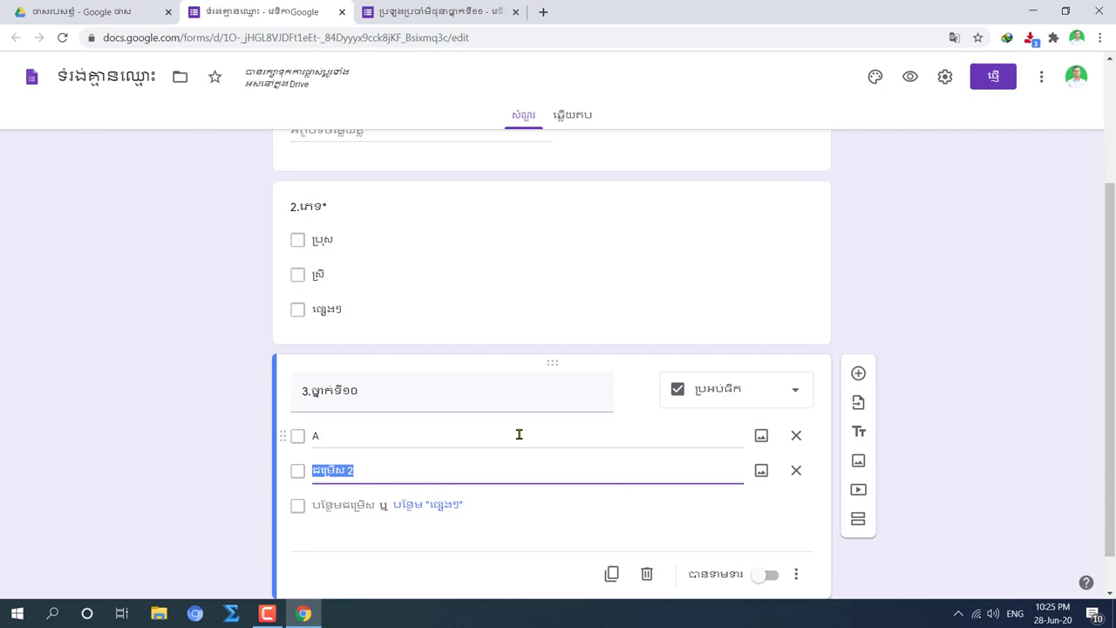
{"action": "type", "text": "B"}
{"action": "key", "text": "Return"}
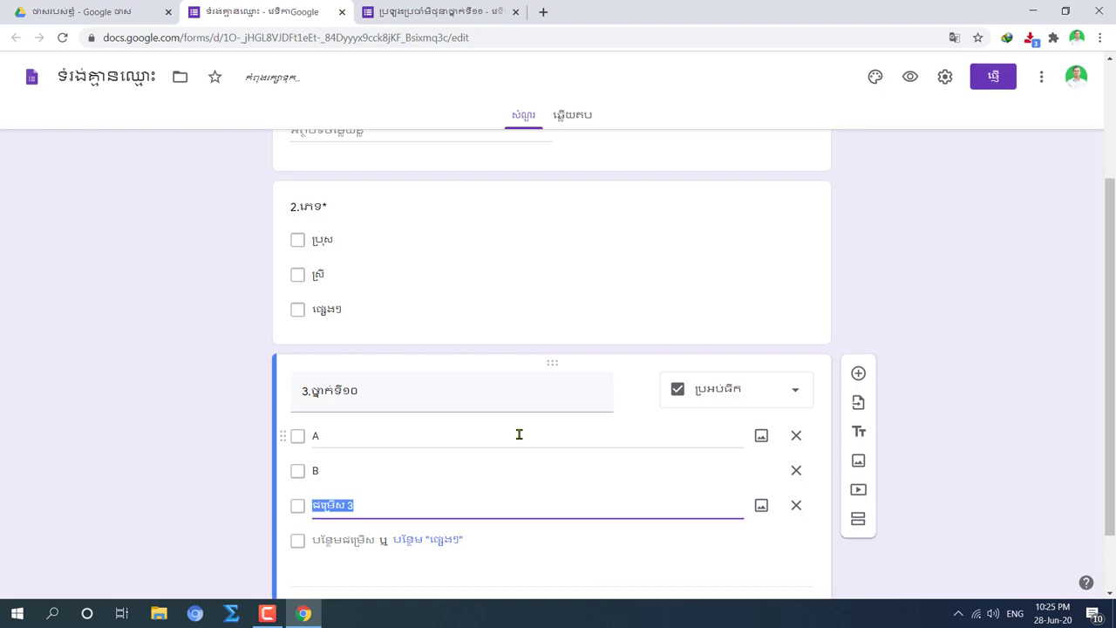
{"action": "type", "text": "C"}
{"action": "key", "text": "Return"}
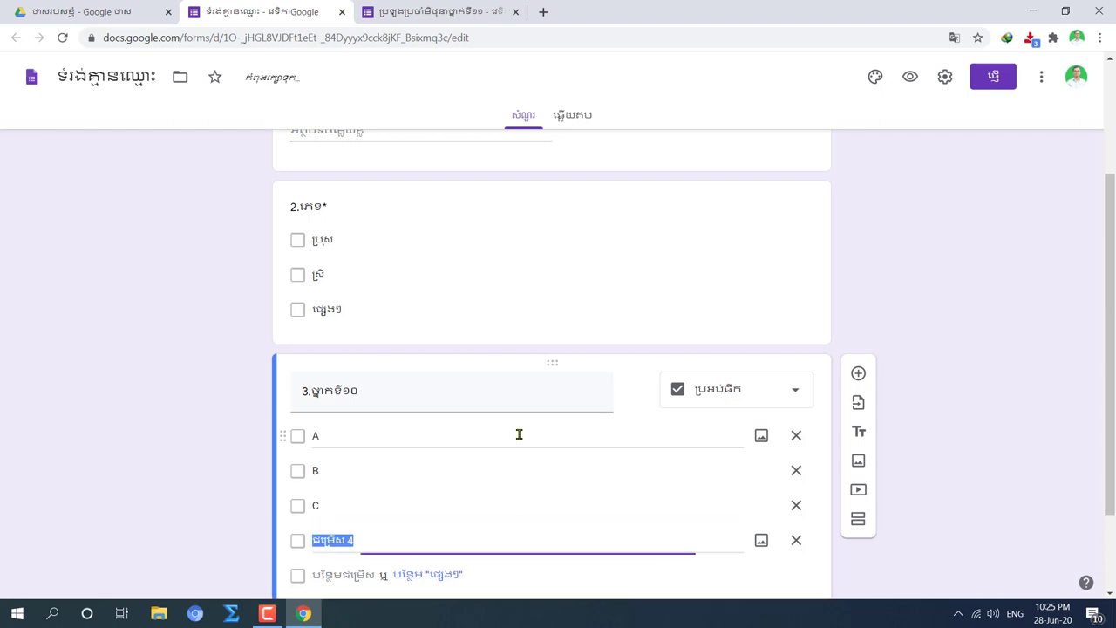
{"action": "type", "text": "D"}
{"action": "key", "text": "Return"}
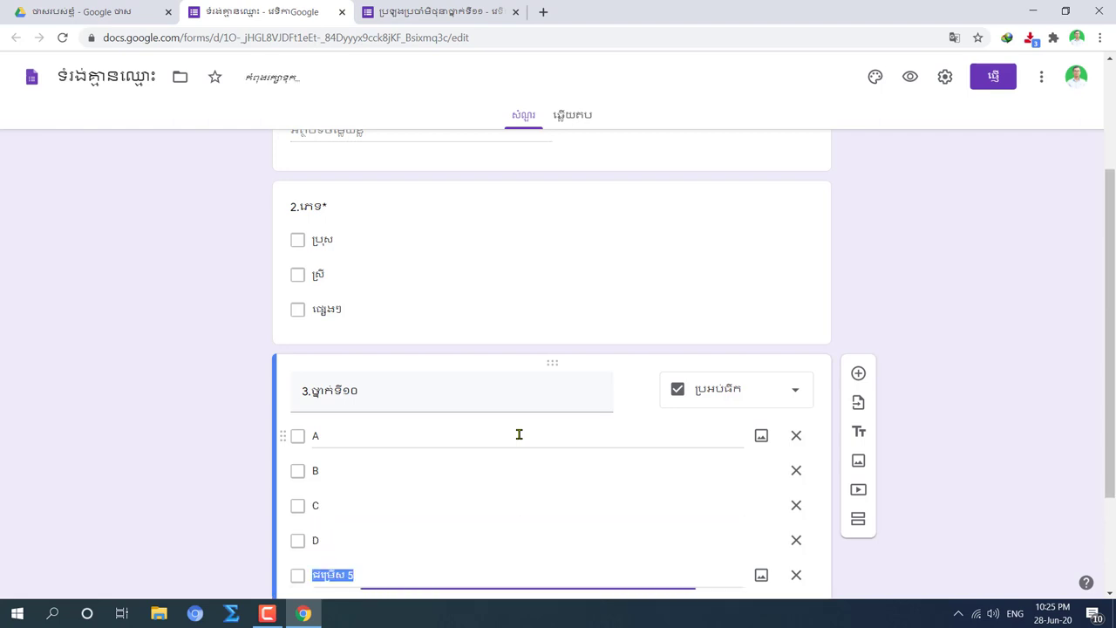
{"action": "type", "text": "E"}
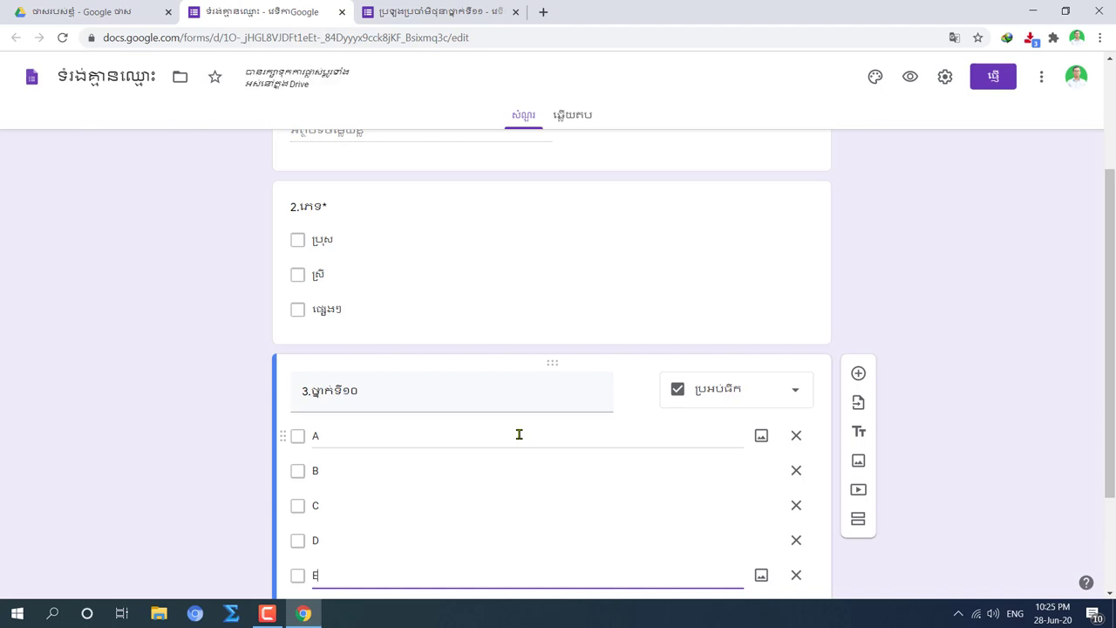
{"action": "scroll", "coordinate": [496, 469], "scroll_direction": "down", "scroll_amount": 2}
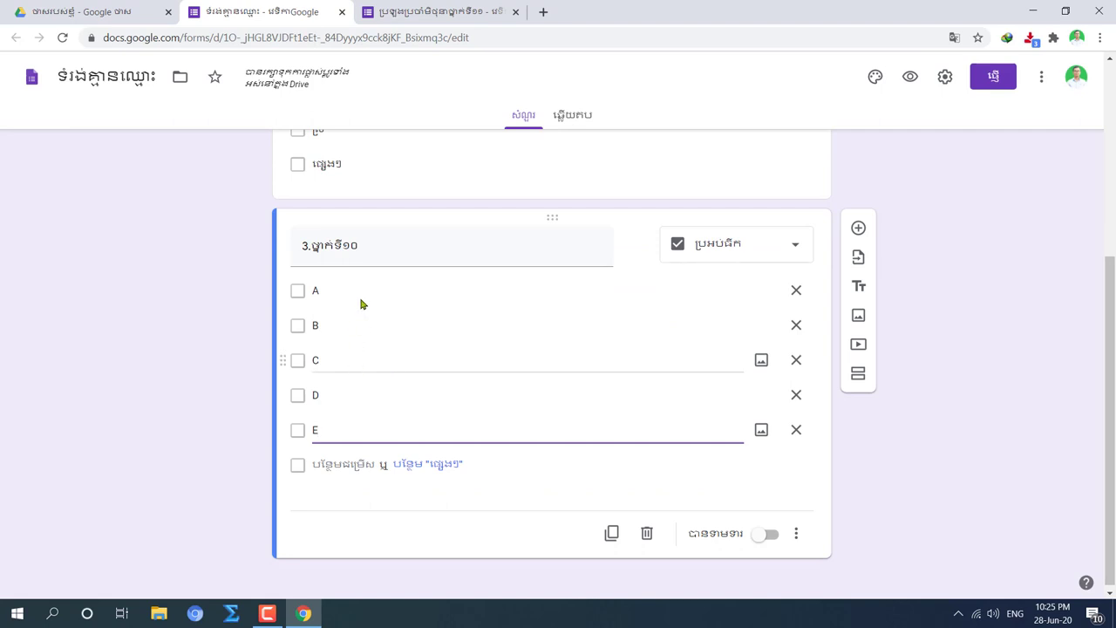
{"action": "scroll", "coordinate": [424, 359], "scroll_direction": "up", "scroll_amount": 3}
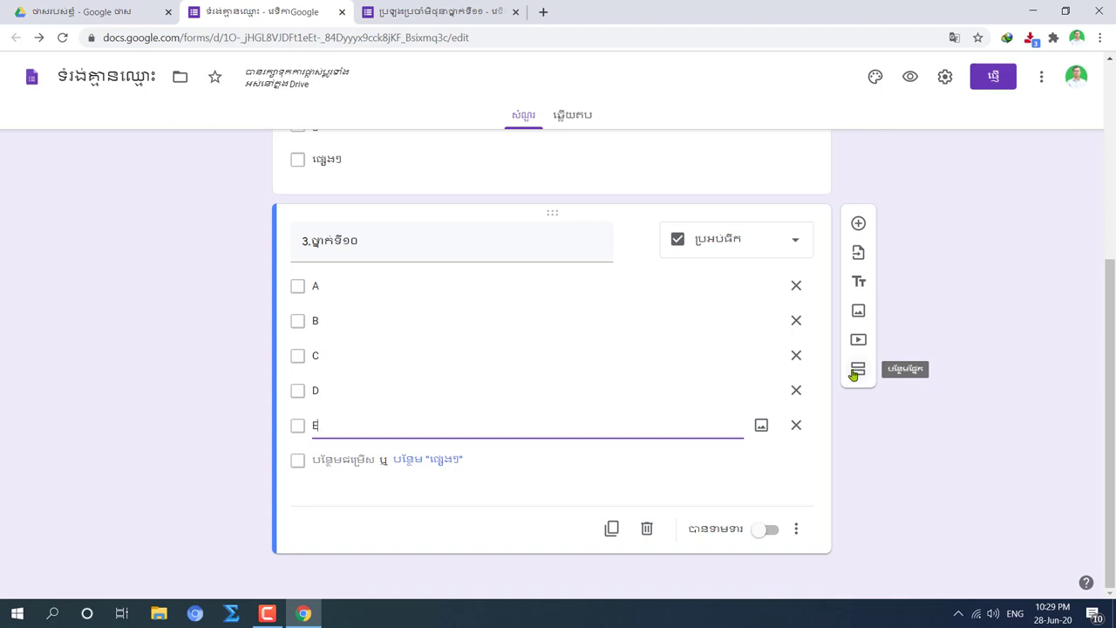
Add a second section to the form and title it "ប្រឡងប្រចាំខែមិថុនា".
{"action": "left_click", "coordinate": [856, 369]}
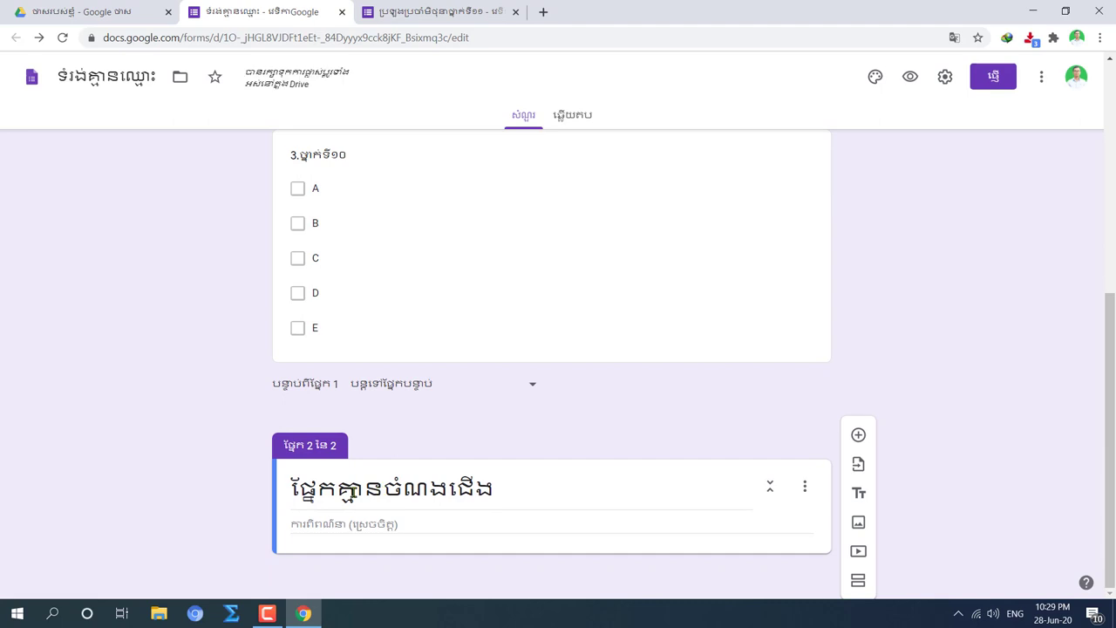
{"action": "triple_click", "coordinate": [353, 491]}
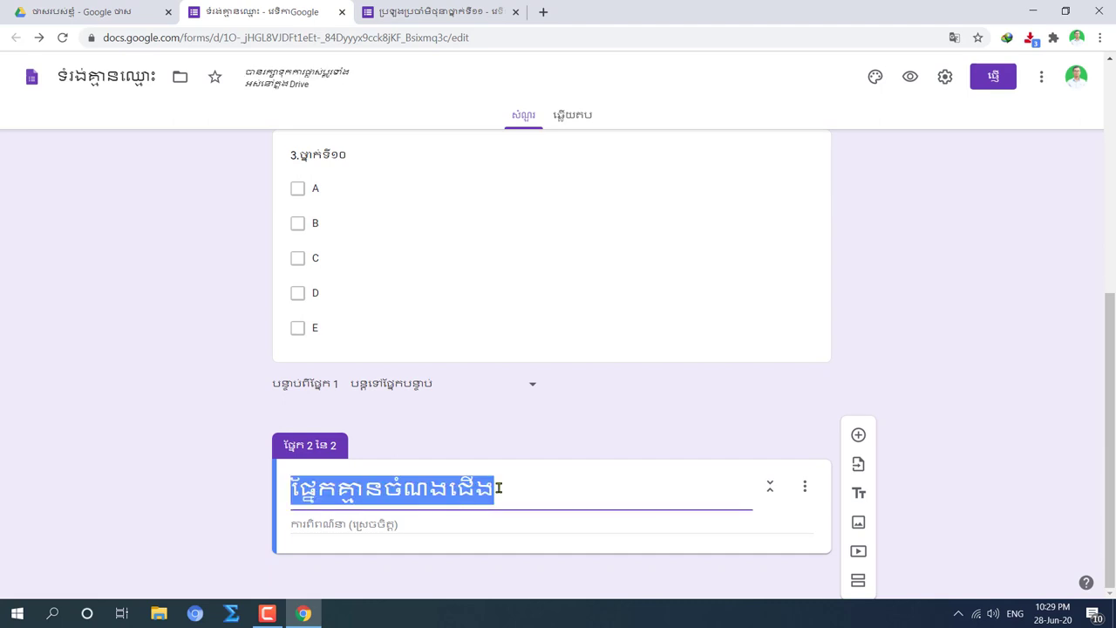
{"action": "type", "text": "bj"}
{"action": "key", "text": "BackSpace"}
{"action": "key", "text": "BackSpace"}
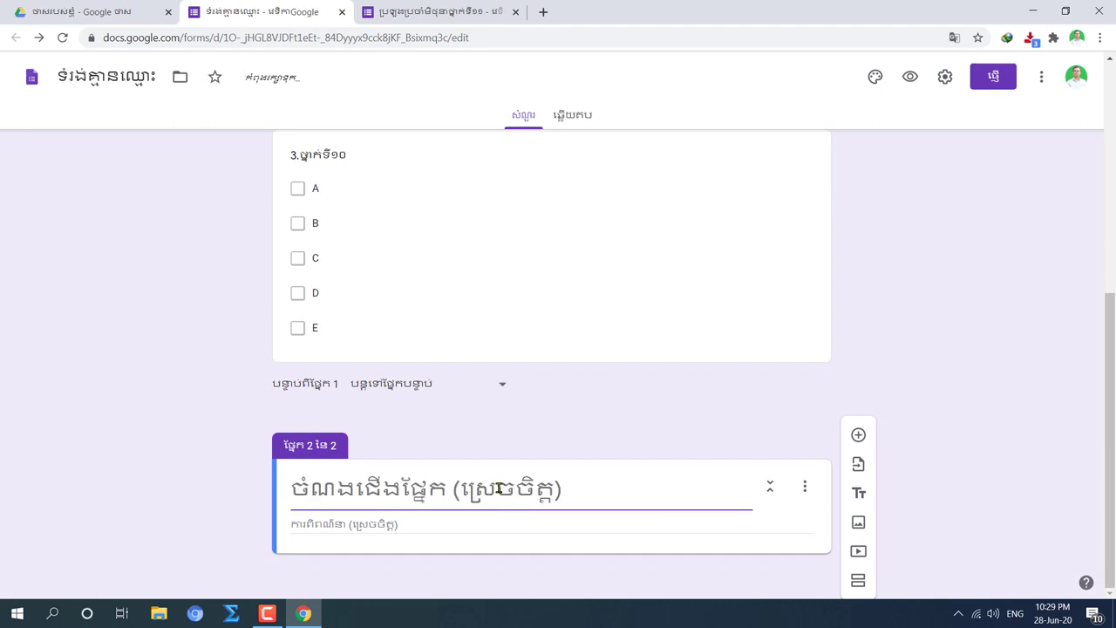
{"action": "key", "text": "alt+shift"}
{"action": "type", "text": "ប"}
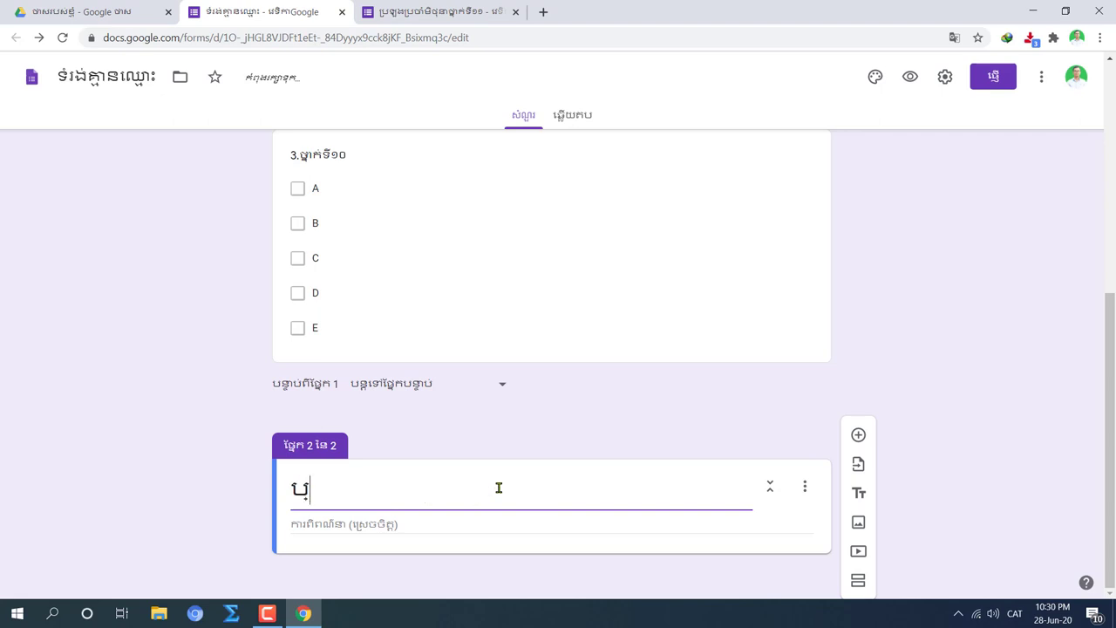
{"action": "type", "text": "្រឡងប្"}
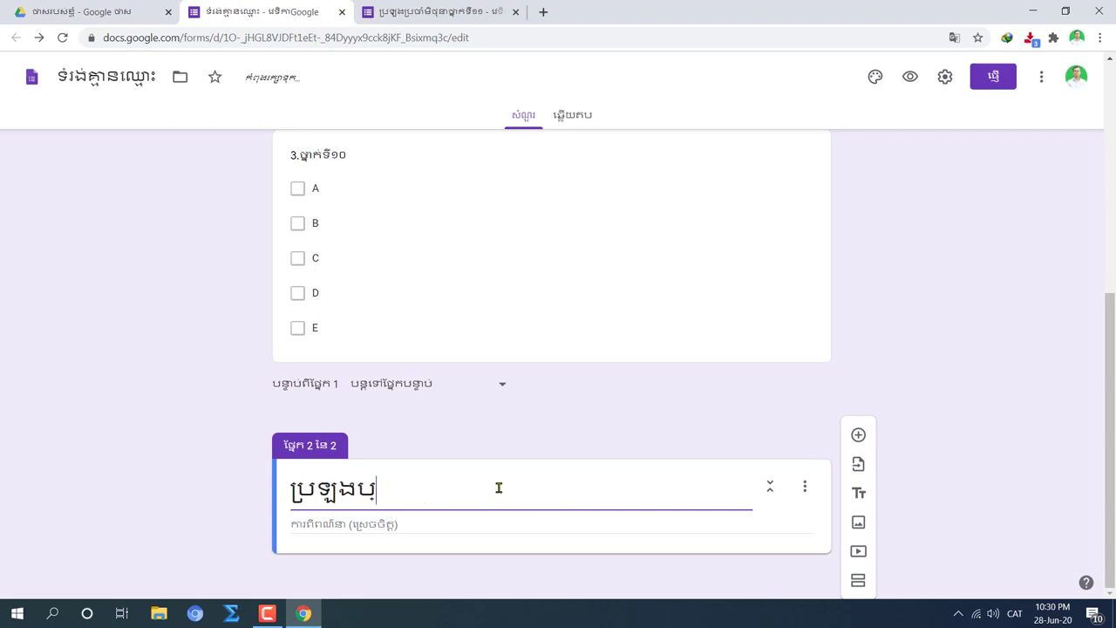
{"action": "type", "text": "រចាំខែ"}
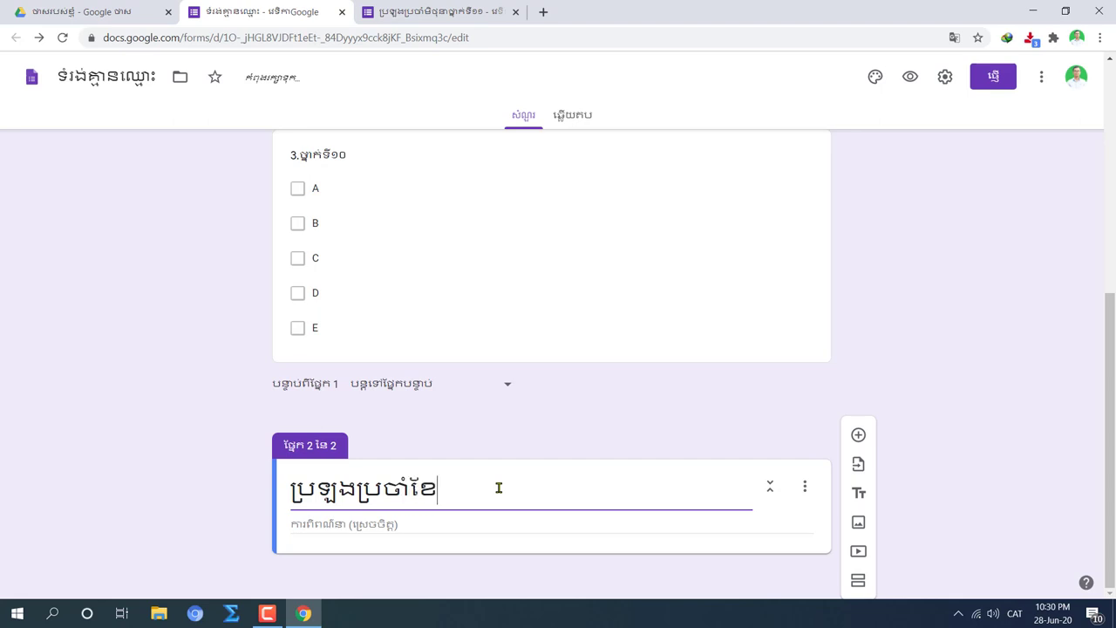
{"action": "type", "text": "មិថុនា"}
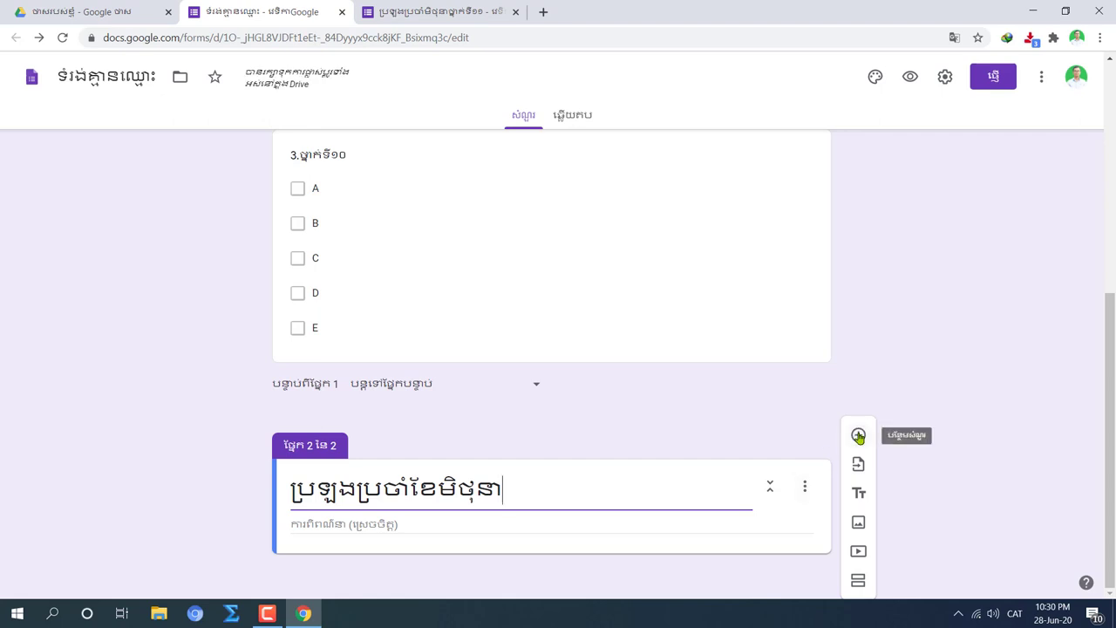
Add a question titled "1.តើគីមីសរីរាង្គសិក្សាអំពីអ្វីខ្លះ?" to the second section with the short answer type (ចម្លើយខ្លី).
{"action": "left_click", "coordinate": [858, 436]}
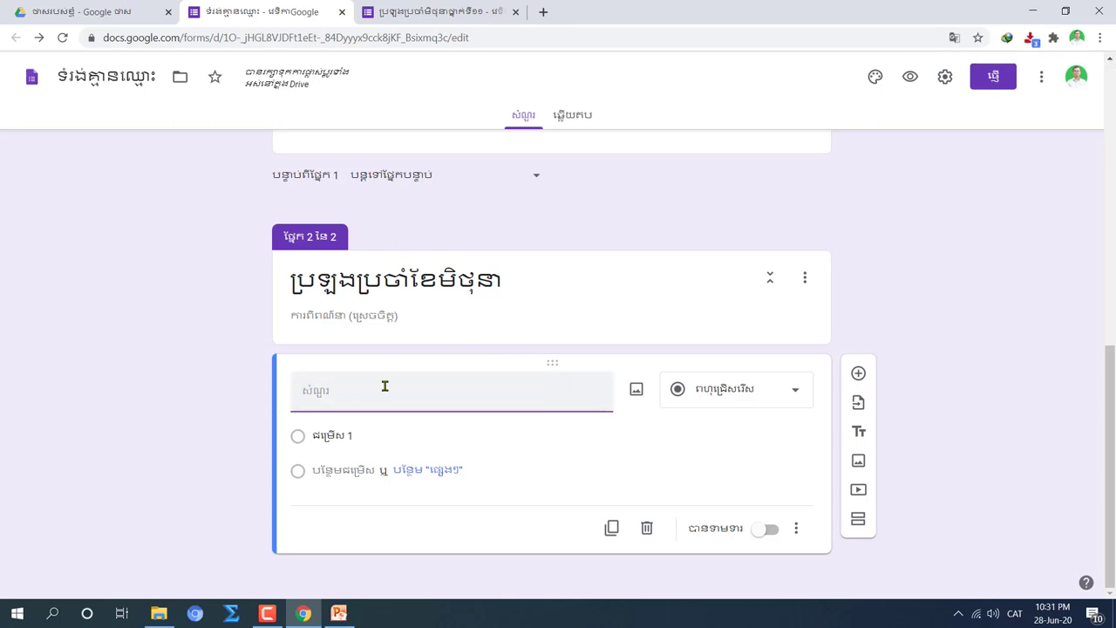
{"action": "type", "text": "1.ត"}
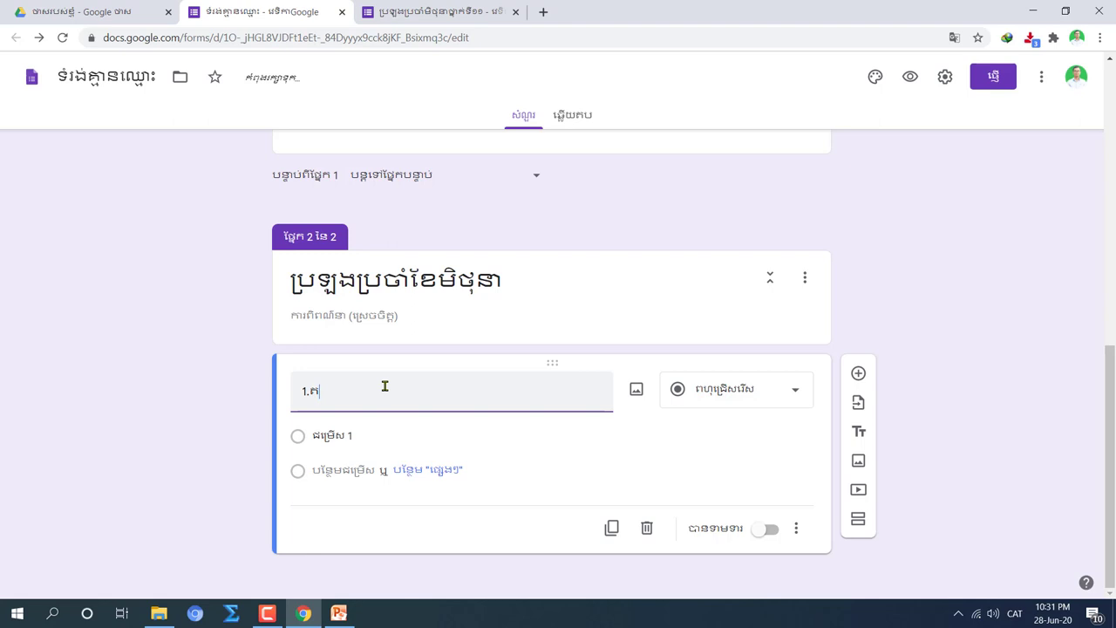
{"action": "type", "text": "ើគីមីសរីរាង្គ"}
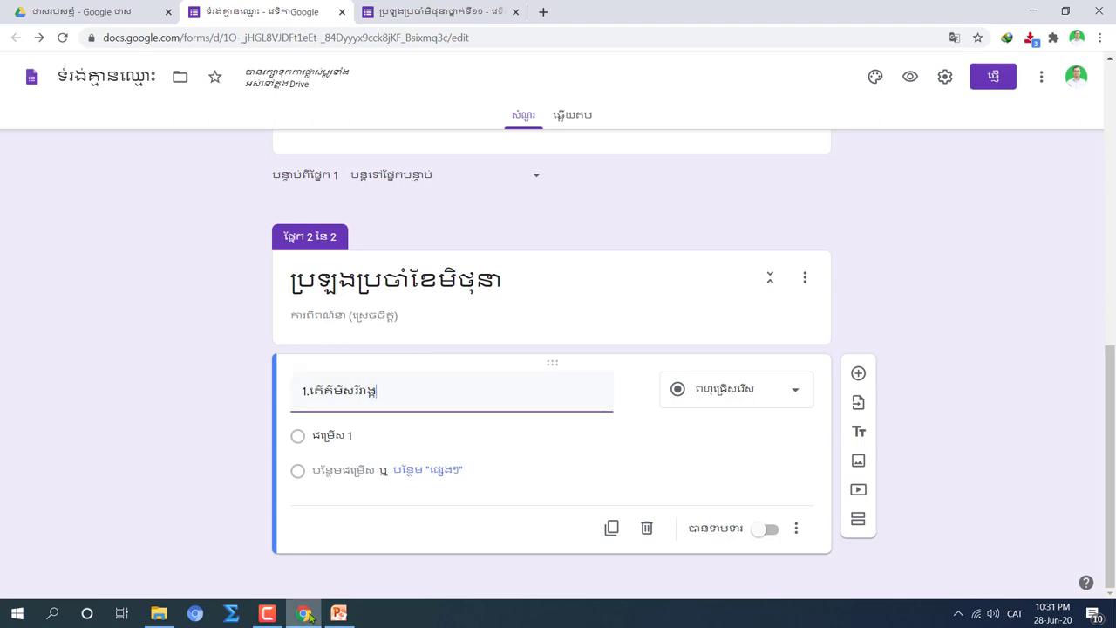
{"action": "type", "text": "សិក្សា"}
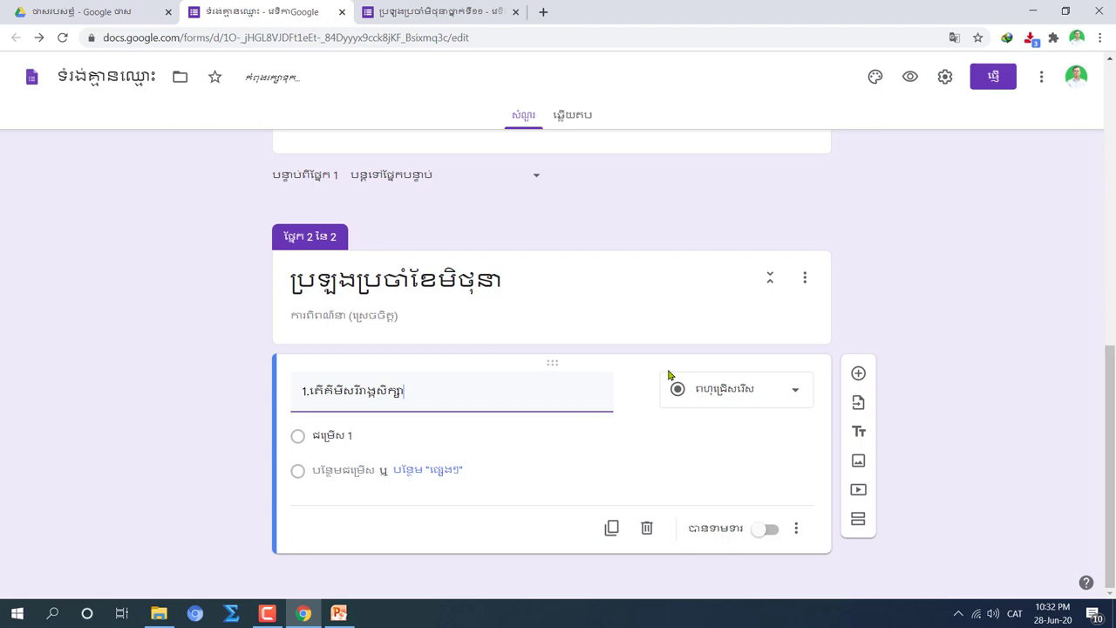
{"action": "type", "text": "អំពីអ្វីខ្ល"}
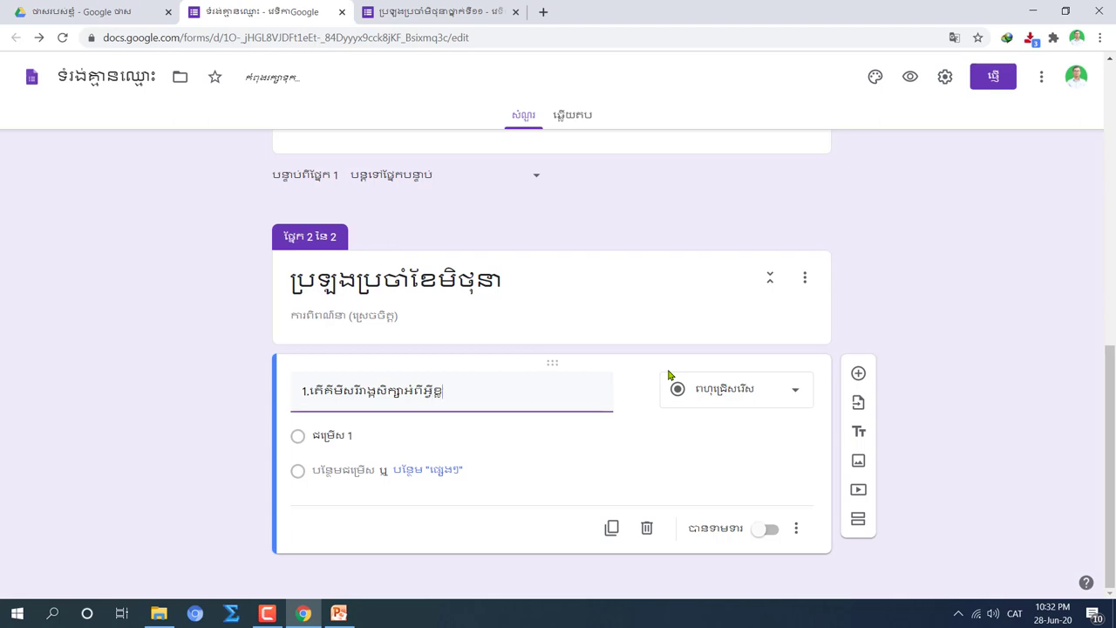
{"action": "type", "text": "ះ?"}
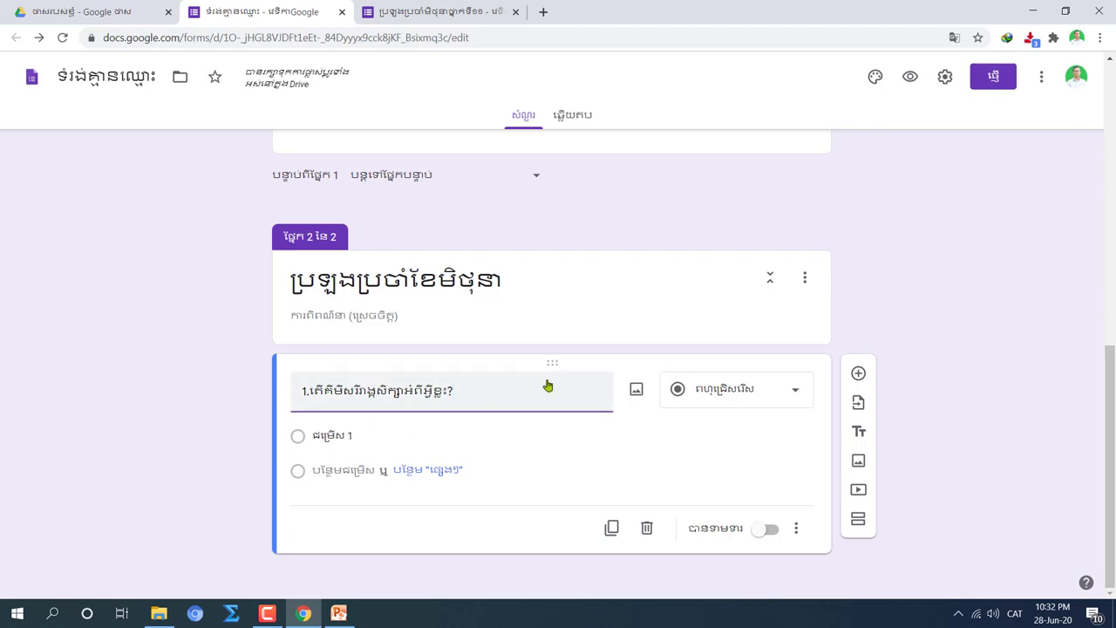
{"action": "left_click", "coordinate": [797, 394]}
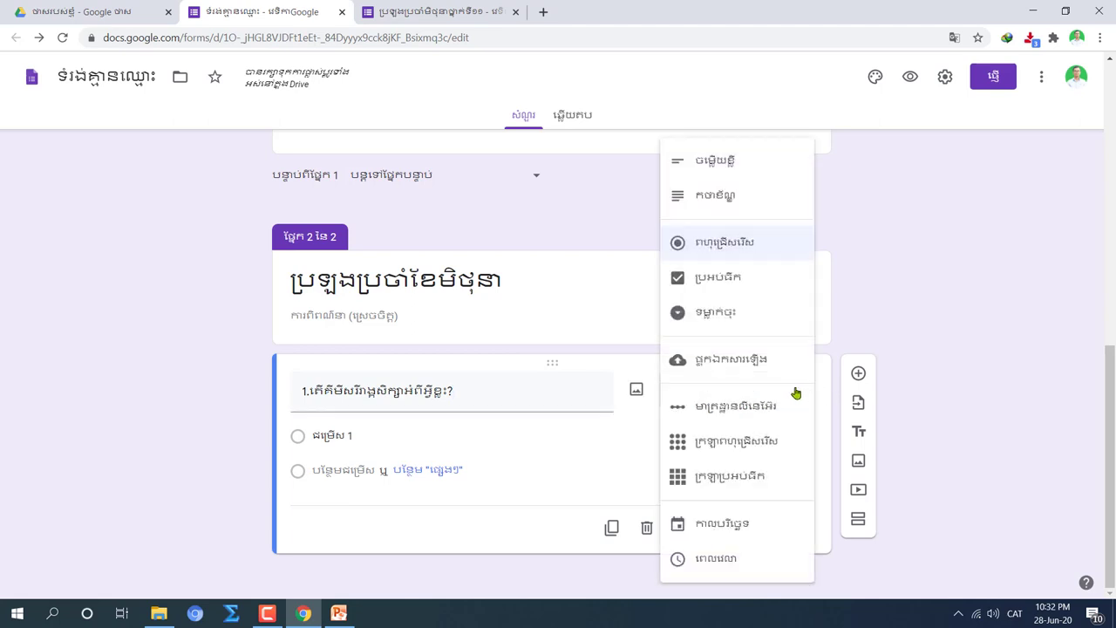
{"action": "left_click", "coordinate": [732, 162]}
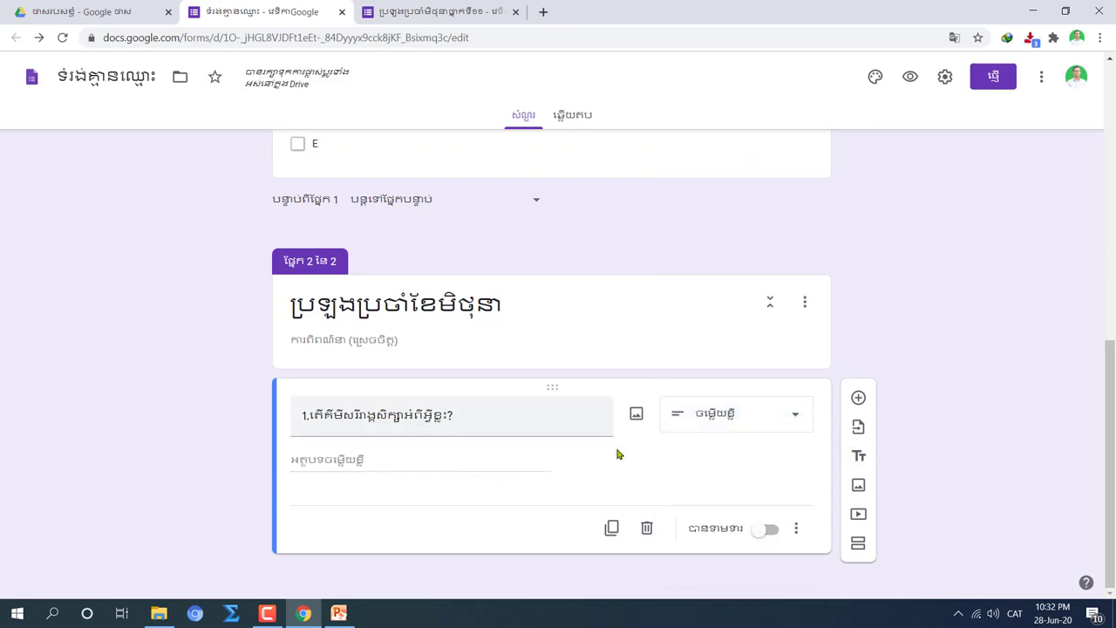
Add a second exam question titled "2.តើគេចែកអ៊ីដ្រូកាបូជាប៉ុន្មានផ្នែក?", keeping the multiple choice answer type (ពហុជ្រើសរើស).
{"action": "left_click", "coordinate": [860, 398]}
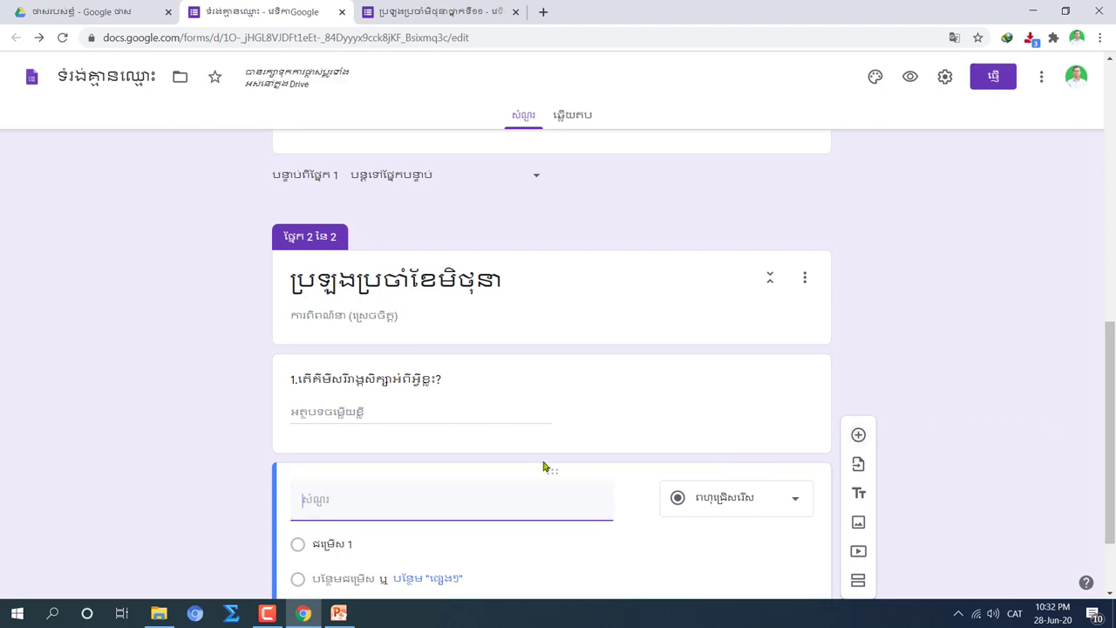
{"action": "scroll", "coordinate": [543, 462], "scroll_direction": "down", "scroll_amount": 1}
{"action": "type", "text": "2"}
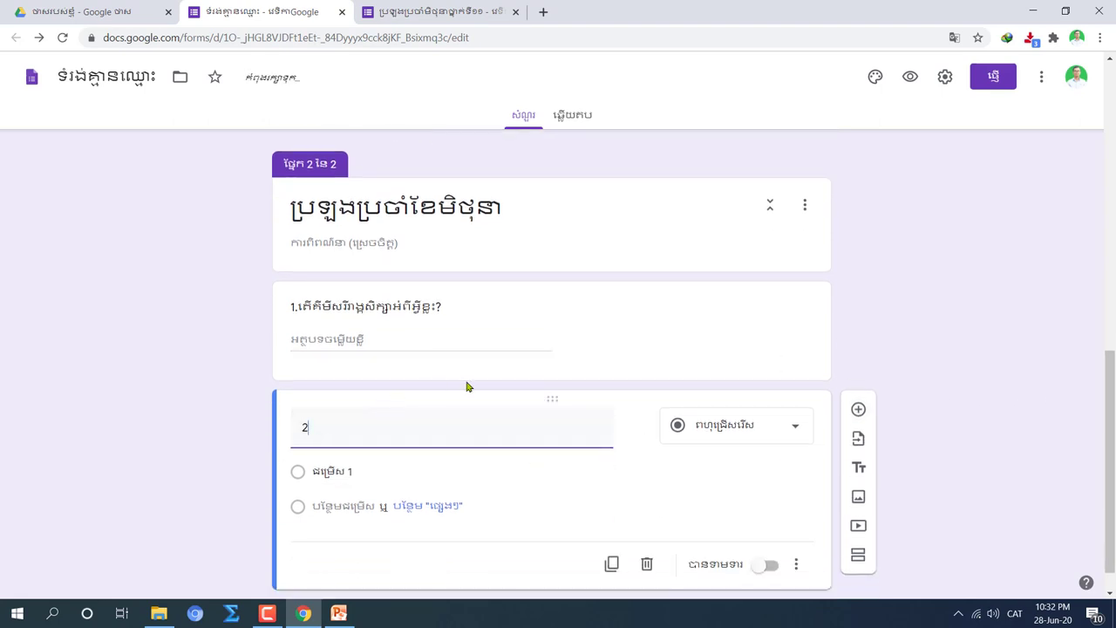
{"action": "type", "text": ".ក"}
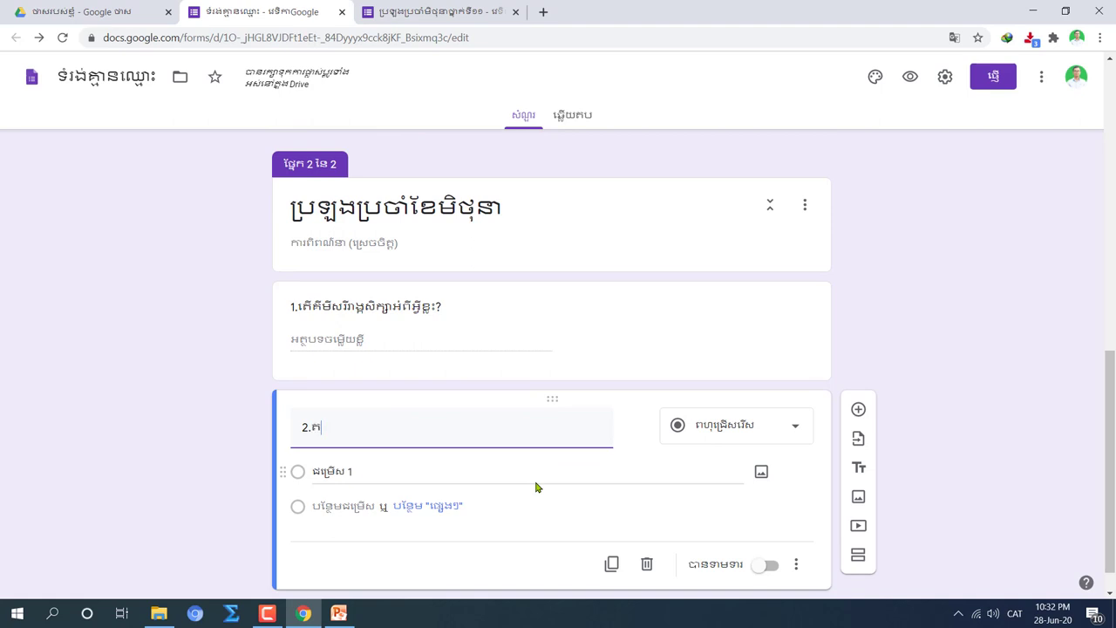
{"action": "type", "text": "ើគេថ"}
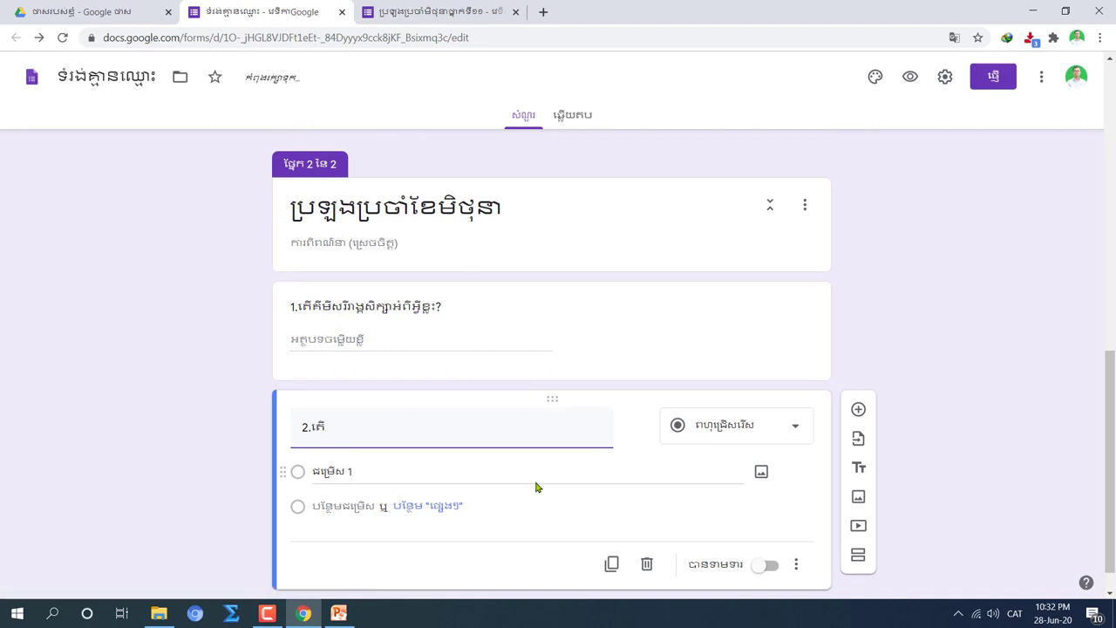
{"action": "type", "text": "ៃ"}
{"action": "type", "text": "កអ"}
{"action": "type", "text": "ីខ្ល"}
{"action": "type", "text": "កាបូ"}
{"action": "type", "text": "ងាប"}
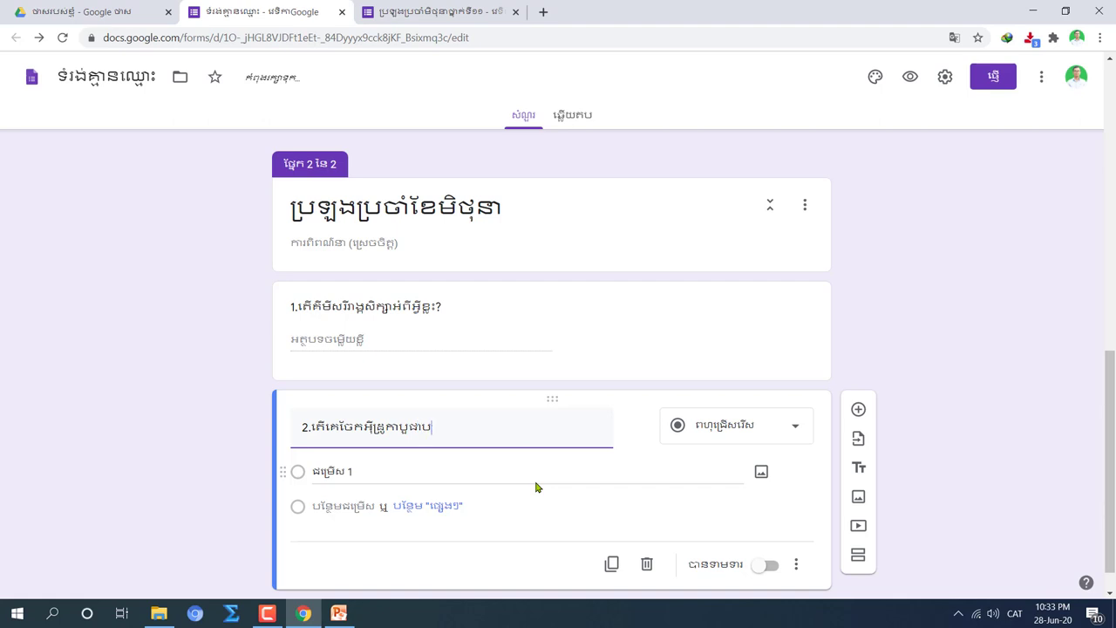
{"action": "type", "text": "់ន្ទាន"}
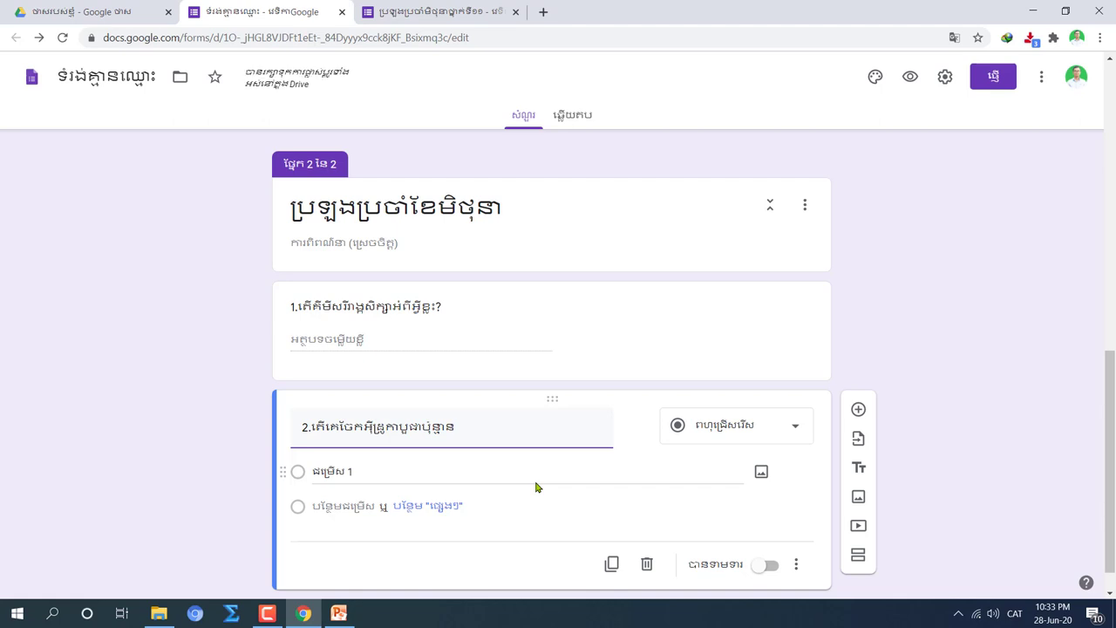
{"action": "type", "text": "ផ"}
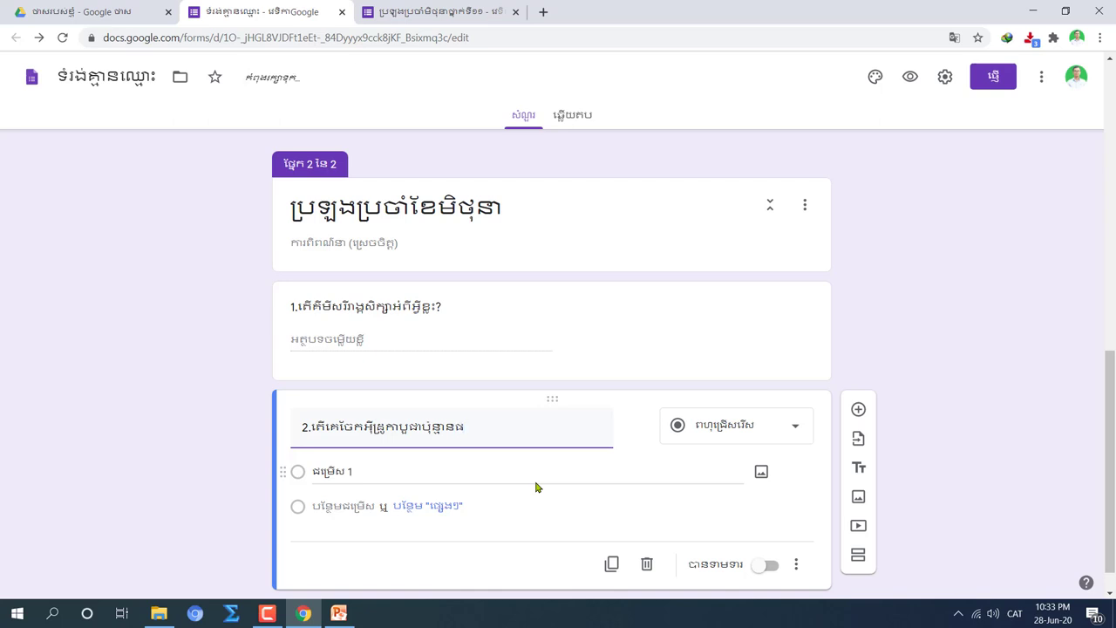
{"action": "type", "text": "្នែក?"}
{"action": "left_click", "coordinate": [791, 427]}
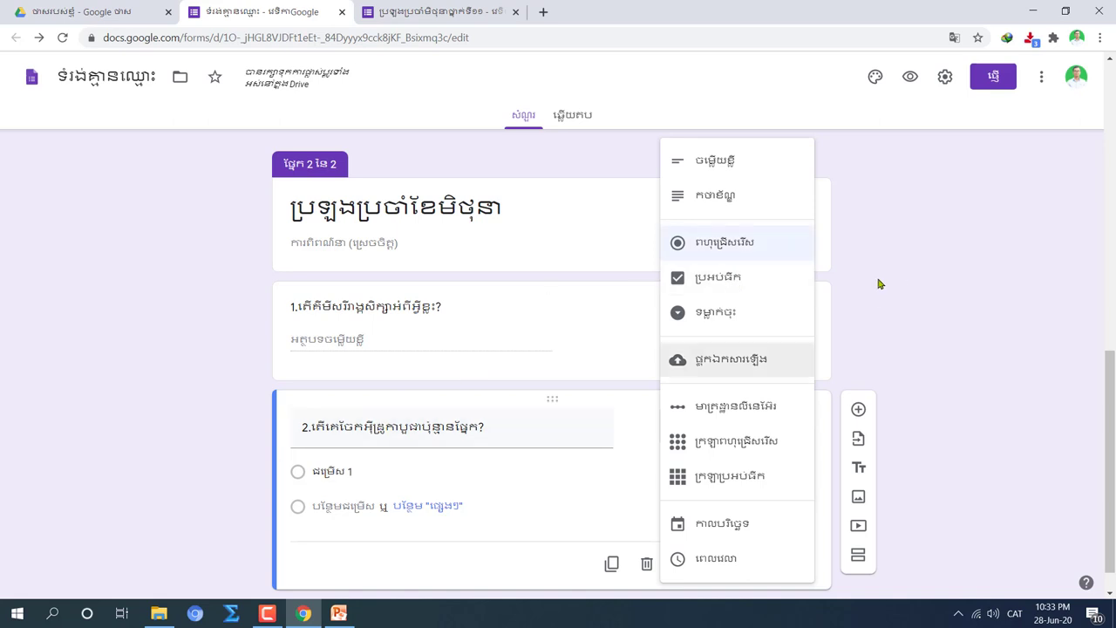
Set the first answer option of the question "2.តើគេចែកអ៊ីដ្រូកាបូជាប៉ុន្មានផ្នែក?" to "ក . 02".
{"action": "left_click", "coordinate": [329, 471]}
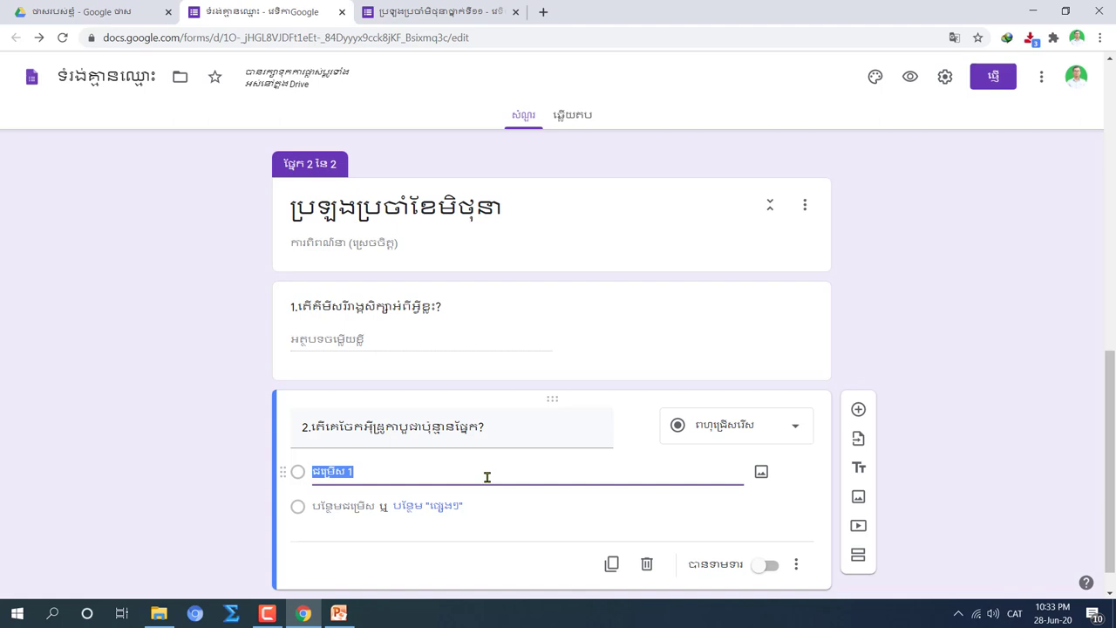
{"action": "type", "text": "2"}
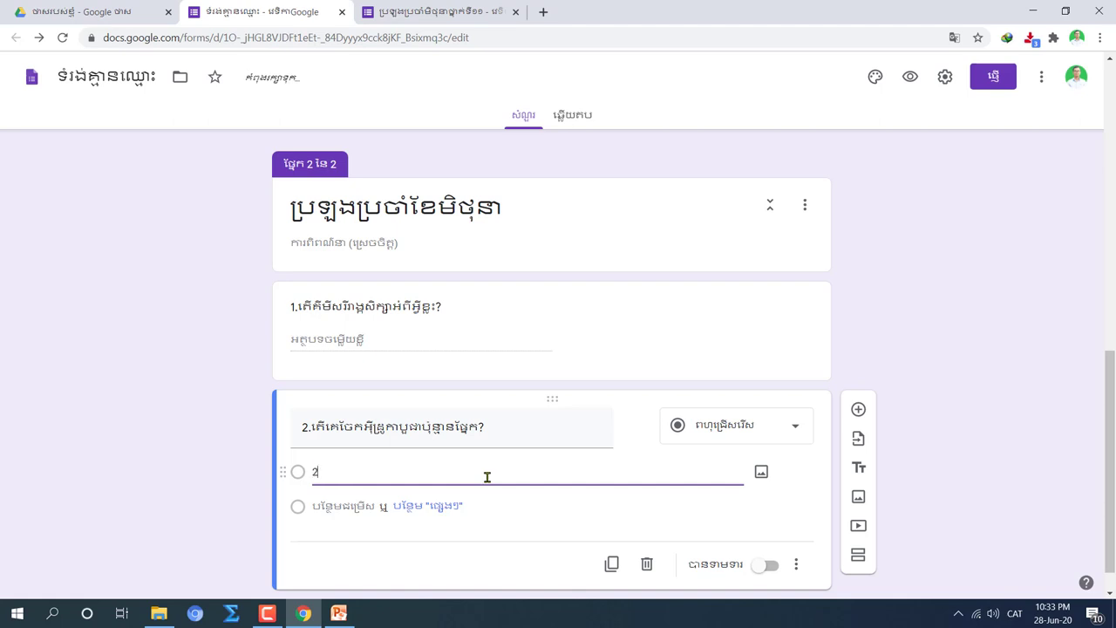
{"action": "key", "text": "Home"}
{"action": "type", "text": "0"}
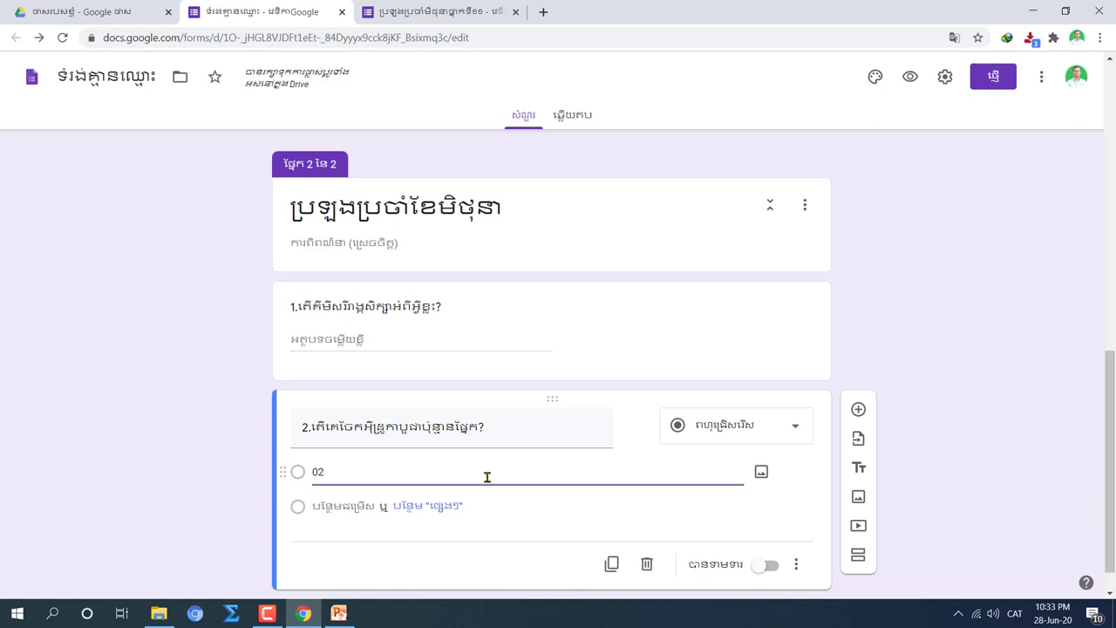
{"action": "type", "text": "1"}
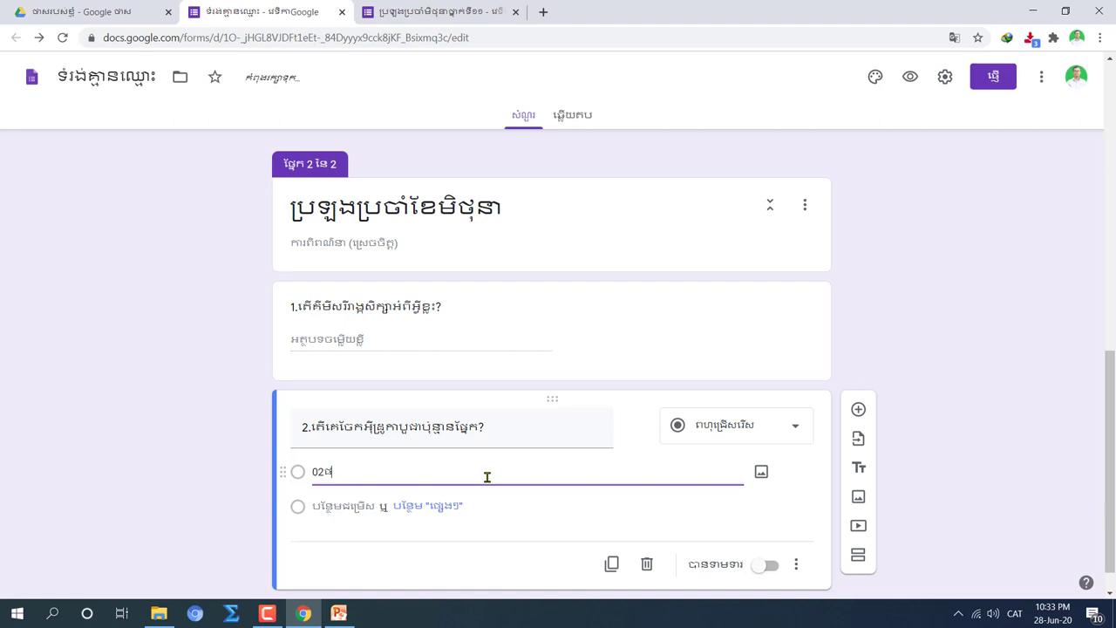
{"action": "key", "text": "BackSpace"}
{"action": "key", "text": "Return"}
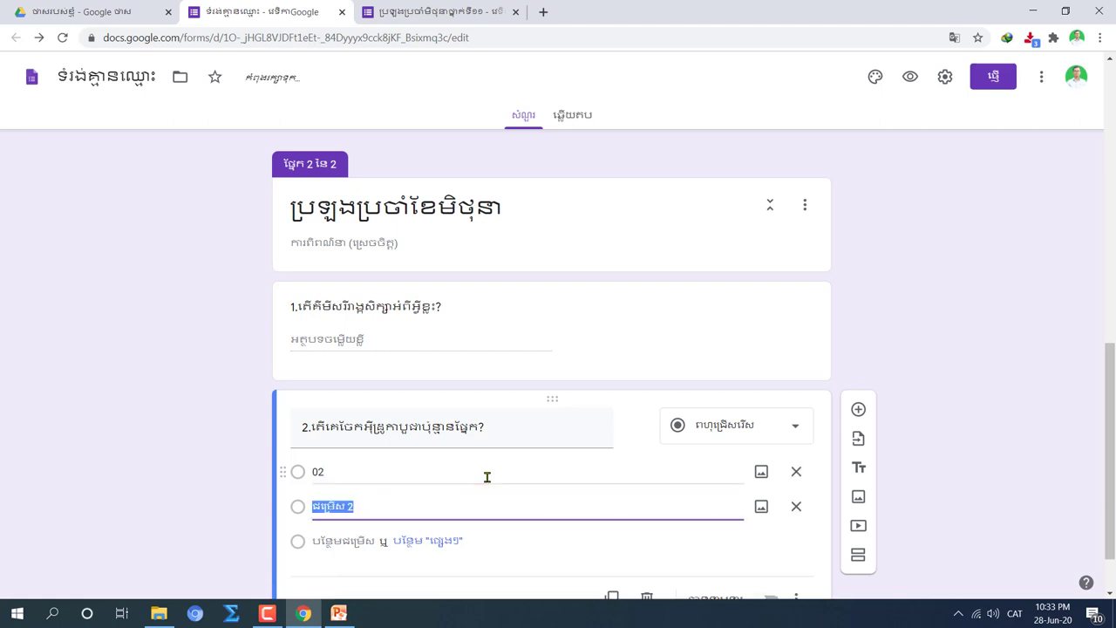
{"action": "double_click", "coordinate": [316, 472]}
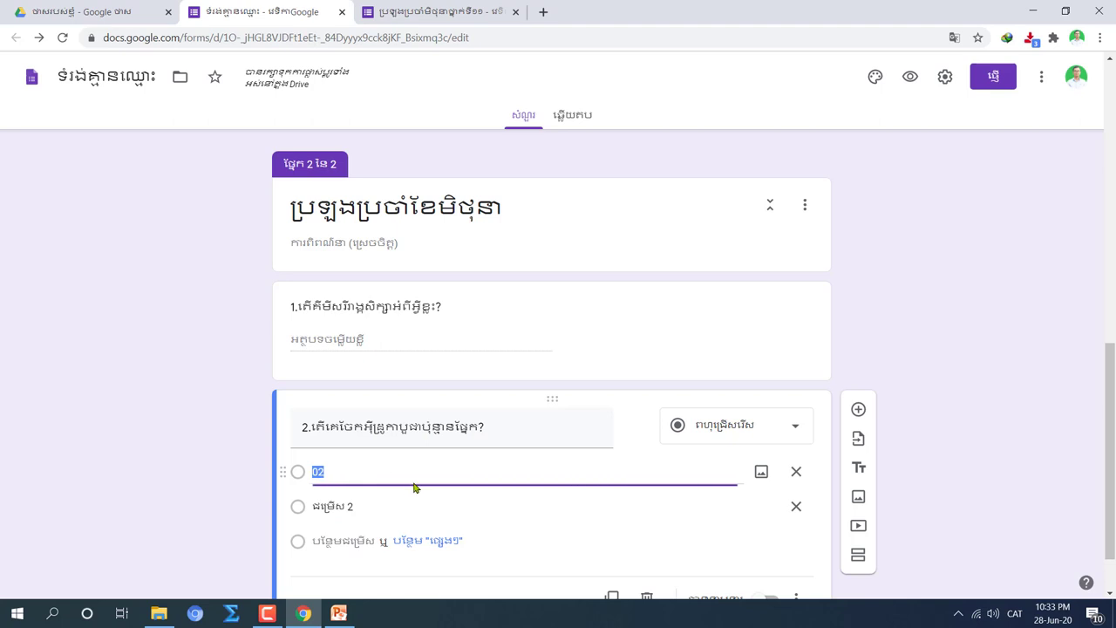
{"action": "left_click", "coordinate": [313, 472]}
{"action": "type", "text": "ក"}
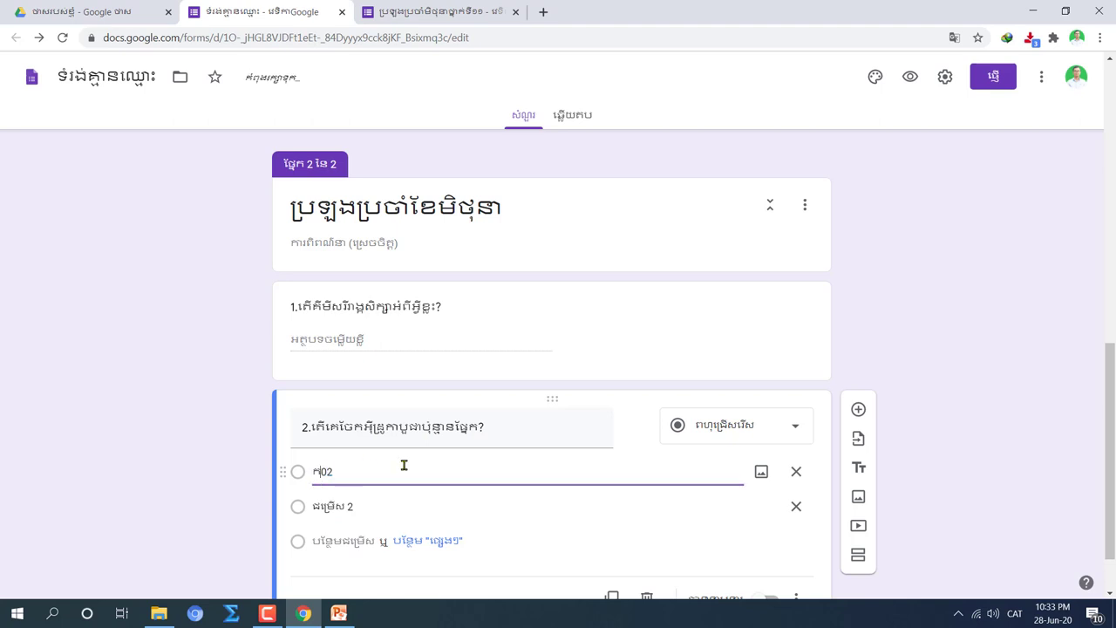
{"action": "type", "text": "."}
Enter the remaining answer options "ខ. 03", "គ. 04" and "ឃ. 05" for question 2.
{"action": "left_click", "coordinate": [387, 503]}
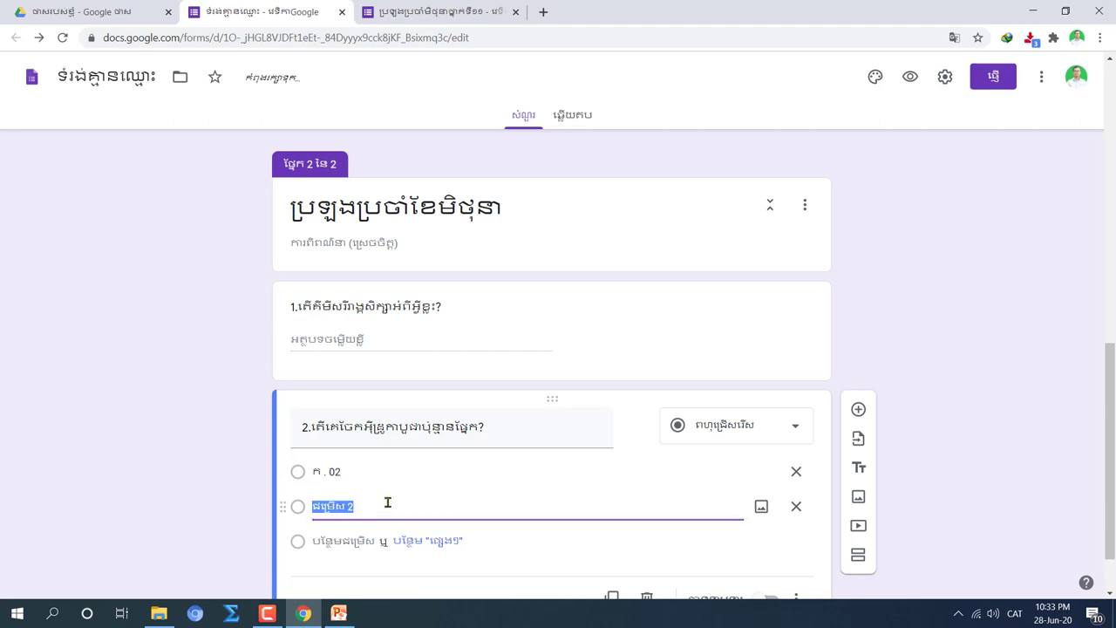
{"action": "type", "text": "ខ. 03"}
{"action": "key", "text": "Return"}
{"action": "type", "text": "គ"}
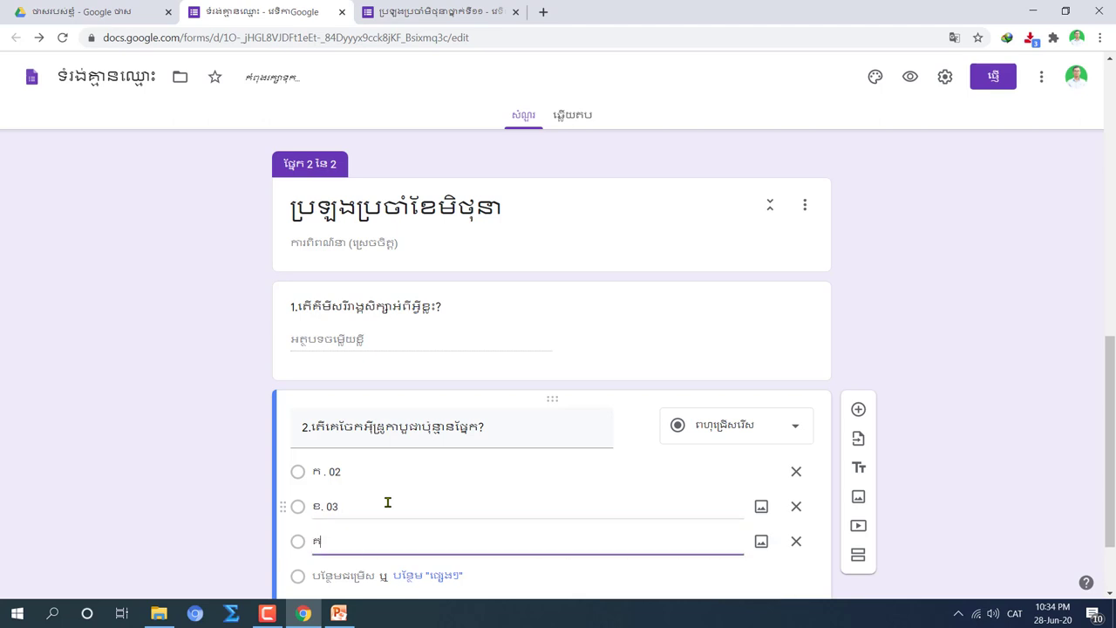
{"action": "type", "text": ". 04"}
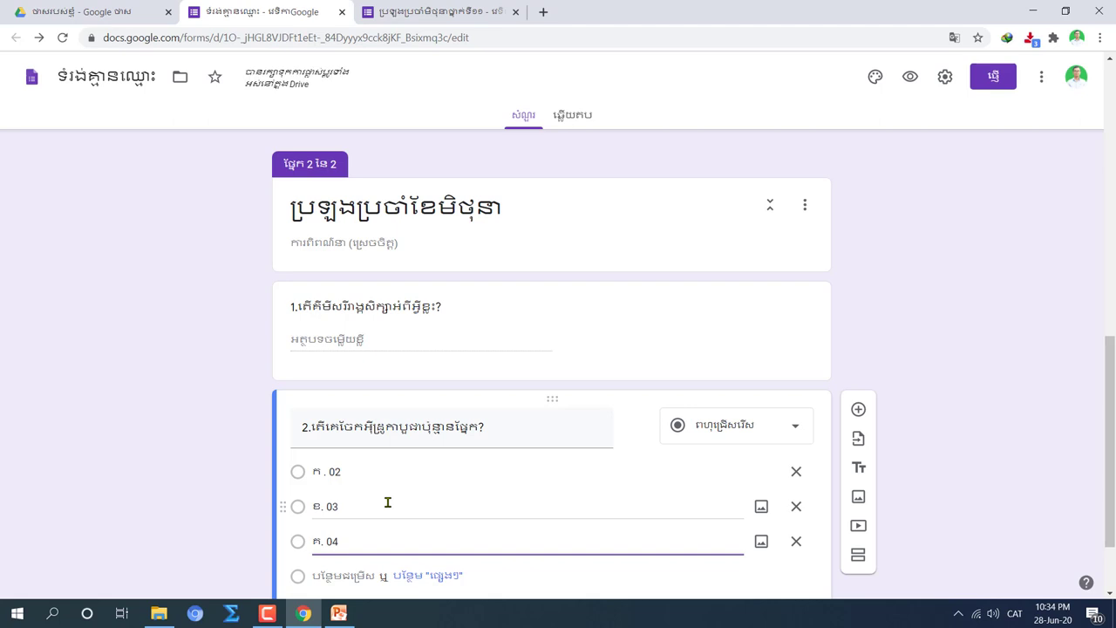
{"action": "key", "text": "Return"}
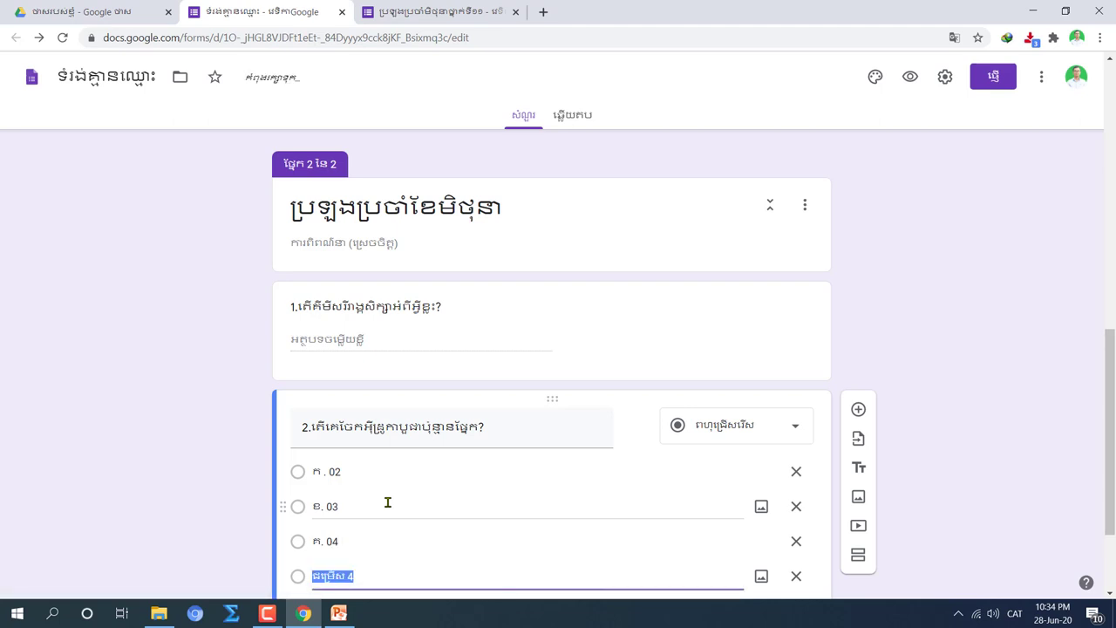
{"action": "type", "text": "ឃ. 05"}
Add a third exam question with a title beginning "3.តើមួយណាជារូបមន្តម៉ូលេគុលនៃ".
{"action": "scroll", "coordinate": [546, 500], "scroll_direction": "down", "scroll_amount": 1}
{"action": "scroll", "coordinate": [547, 500], "scroll_direction": "down", "scroll_amount": 1}
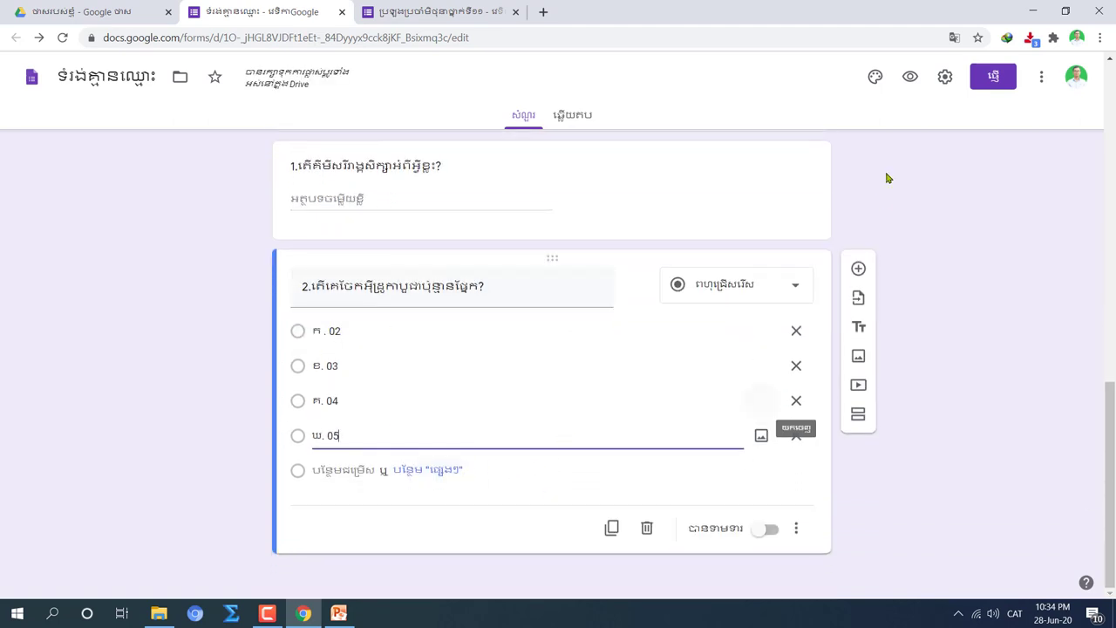
{"action": "left_click", "coordinate": [858, 269]}
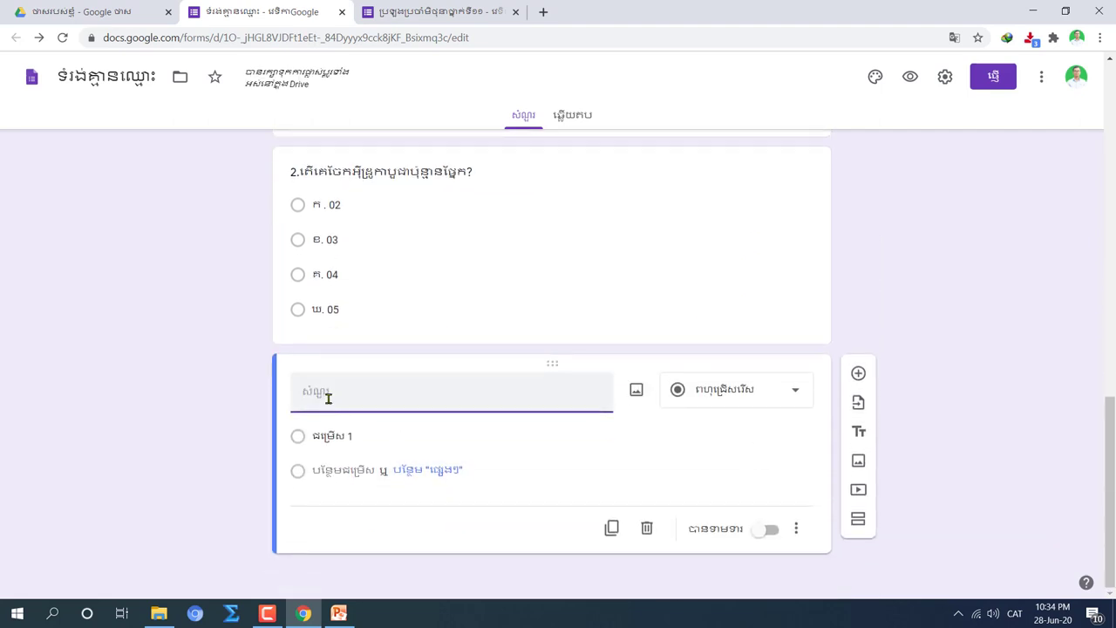
{"action": "type", "text": "3."}
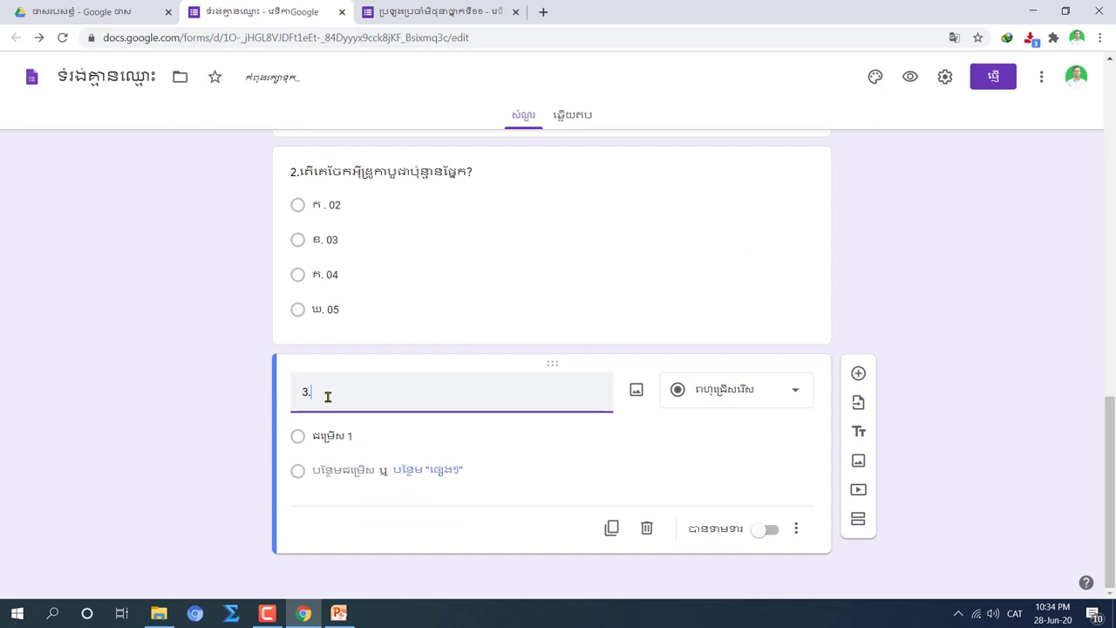
{"action": "type", "text": "ក"}
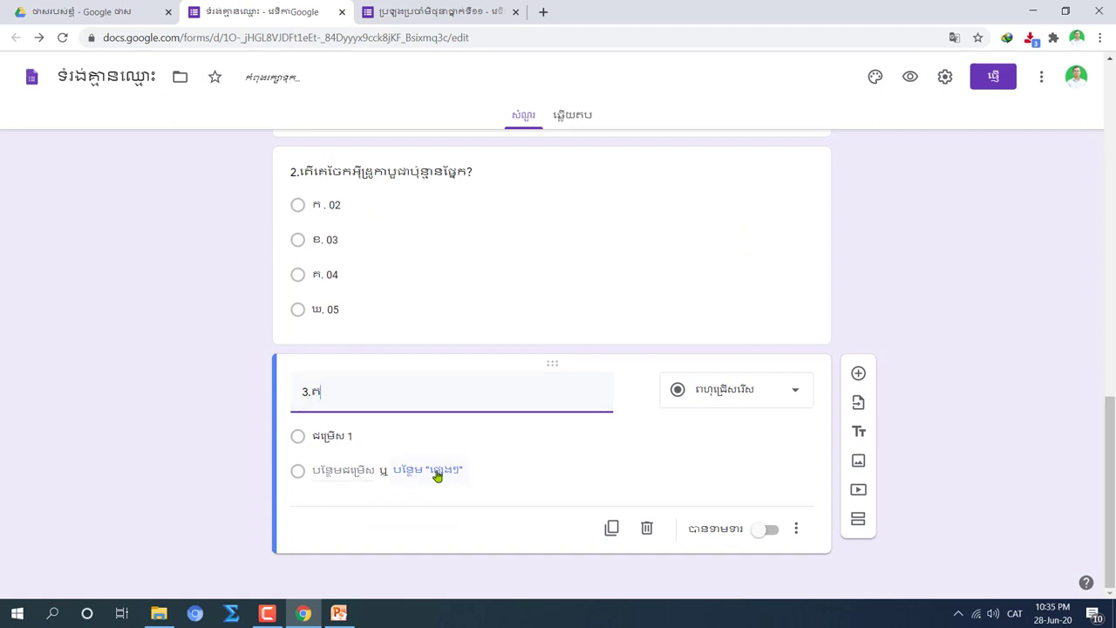
{"action": "type", "text": "ើមួយណាជារូបមន"}
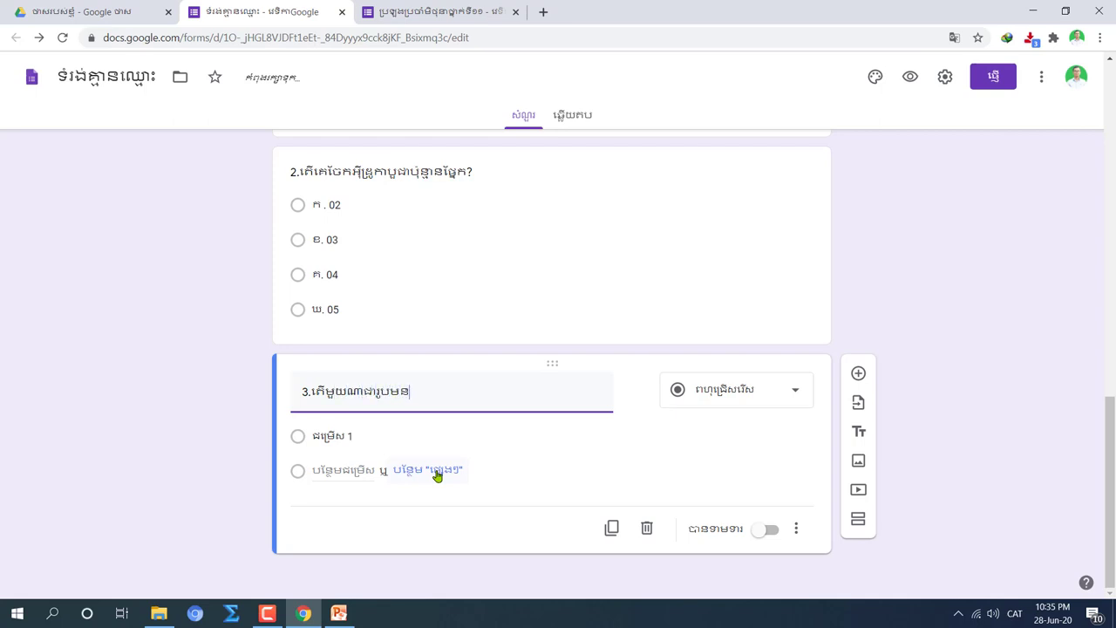
{"action": "type", "text": "្តម៉ូលេគុលនៃ"}
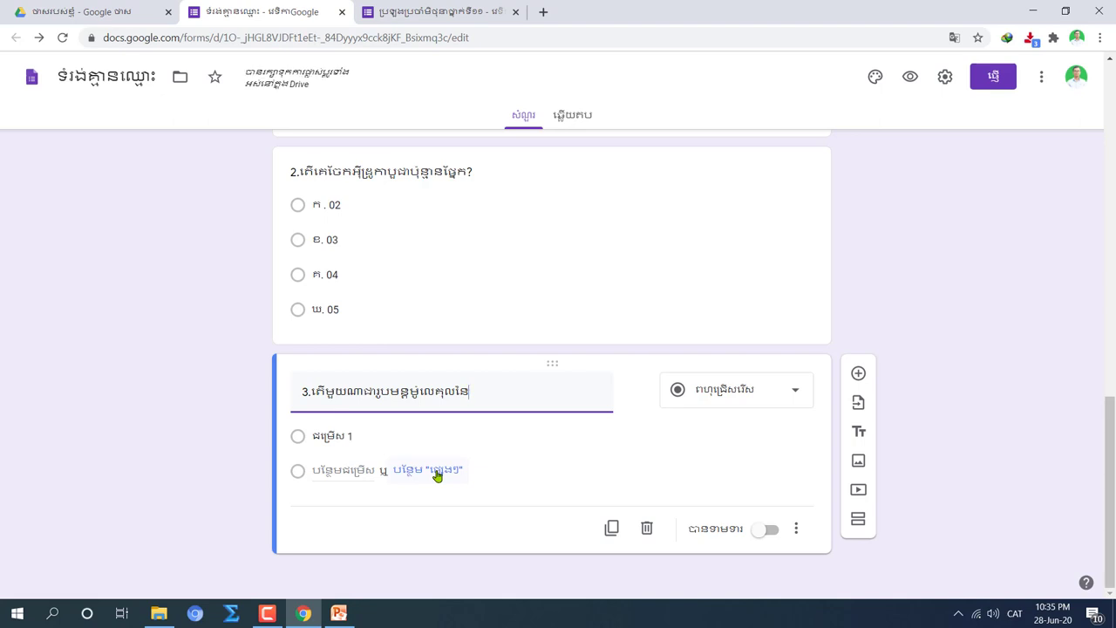
{"action": "type", "text": "ប"}
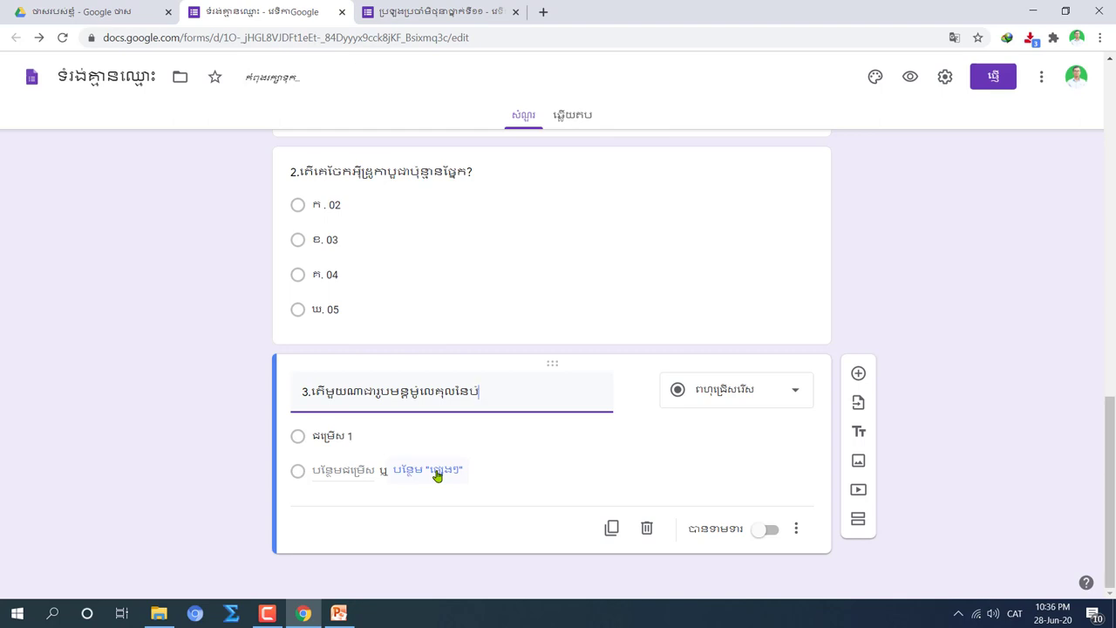
{"action": "type", "text": "់ង"}
{"action": "type", "text": "គាន"}
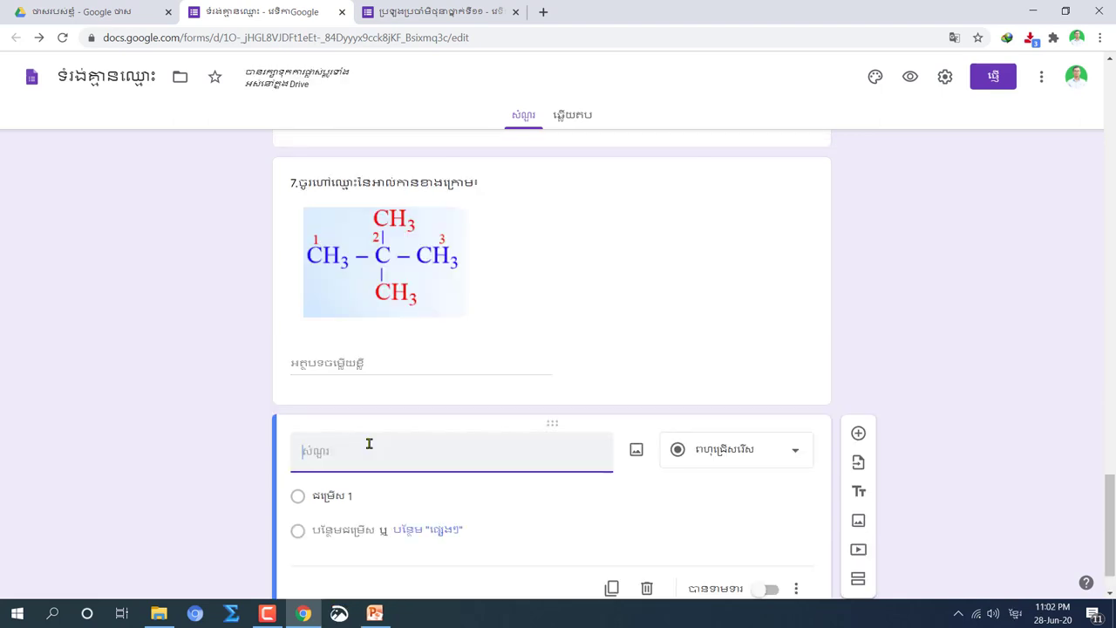
Title the new question below question 7 "8.តើរូបមន្តស្ទើរលាតនៃអាល់កានខាងក្រោមឈ្មោះអ្វី?".
{"action": "type", "text": "8"}
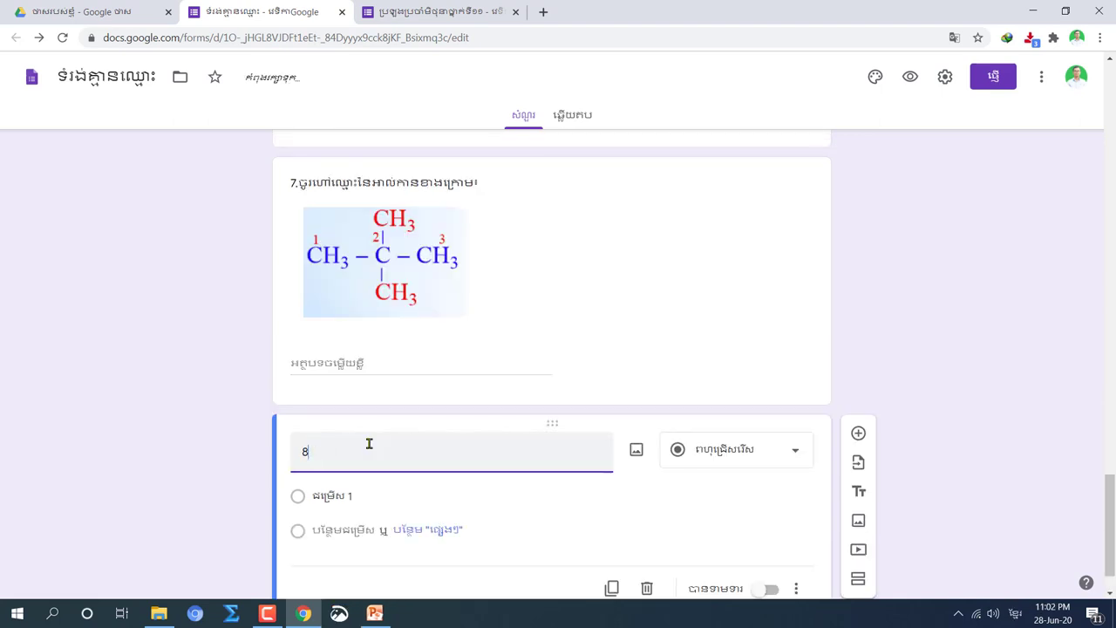
{"action": "type", "text": ".ក"}
{"action": "type", "text": "ើ"}
{"action": "type", "text": "រ"}
{"action": "type", "text": "ូប"}
{"action": "type", "text": "មន"}
{"action": "type", "text": "្ត"}
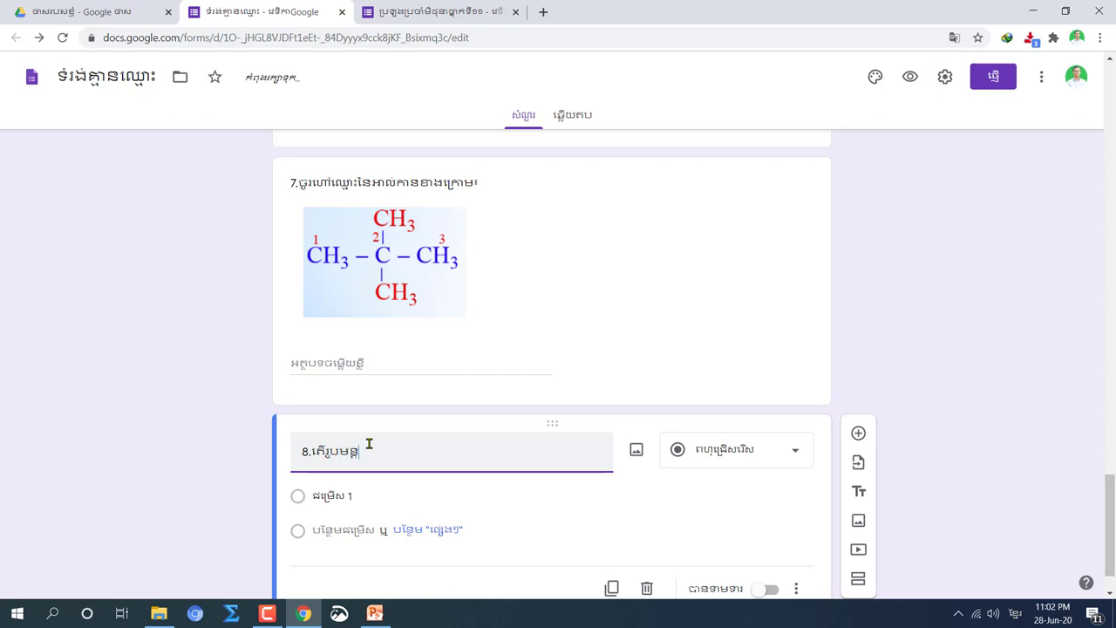
{"action": "type", "text": "ស្ទើរលាក"}
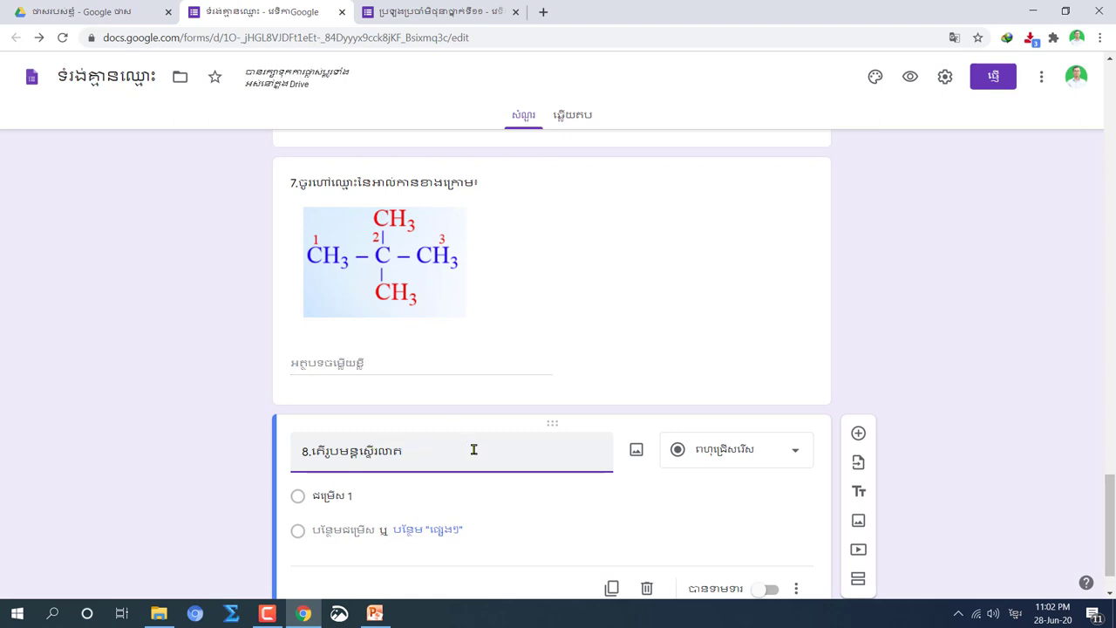
{"action": "type", "text": "នៃអា"}
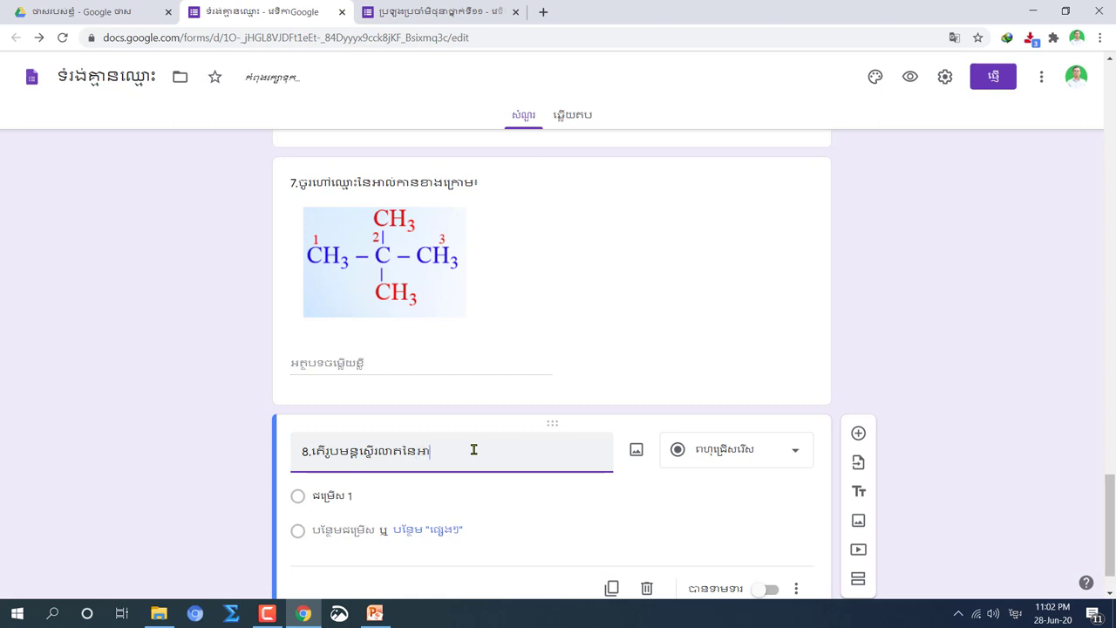
{"action": "type", "text": "លកានខាងក្រោមឈ្មោះអ្វី?"}
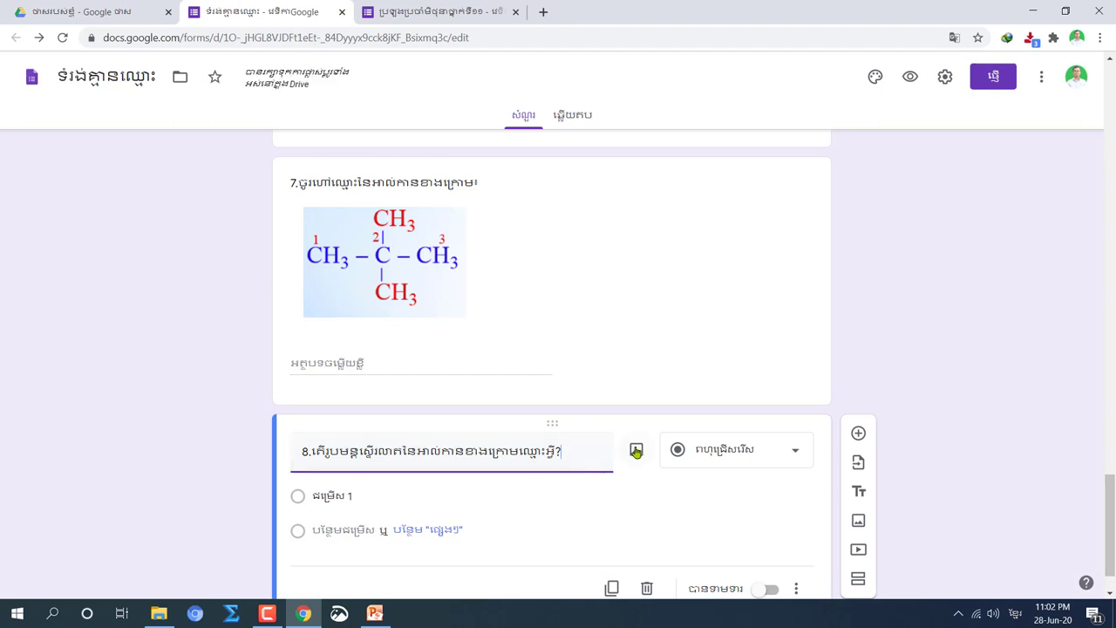
Insert the image file "444" from the desktop into question 8.
{"action": "left_click", "coordinate": [637, 450]}
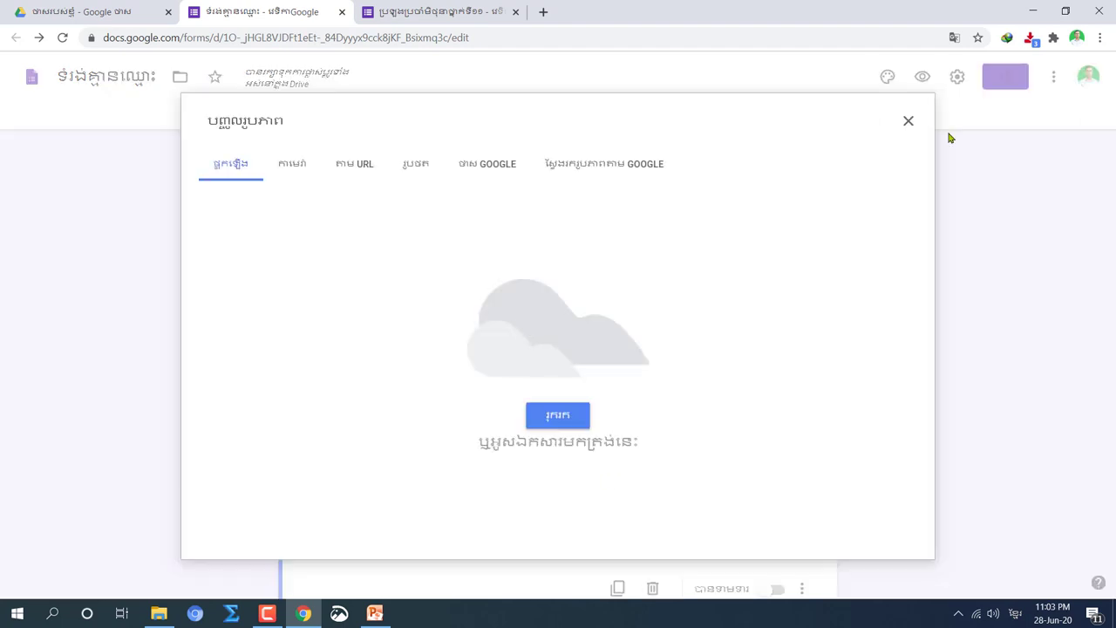
{"action": "left_click", "coordinate": [1065, 11]}
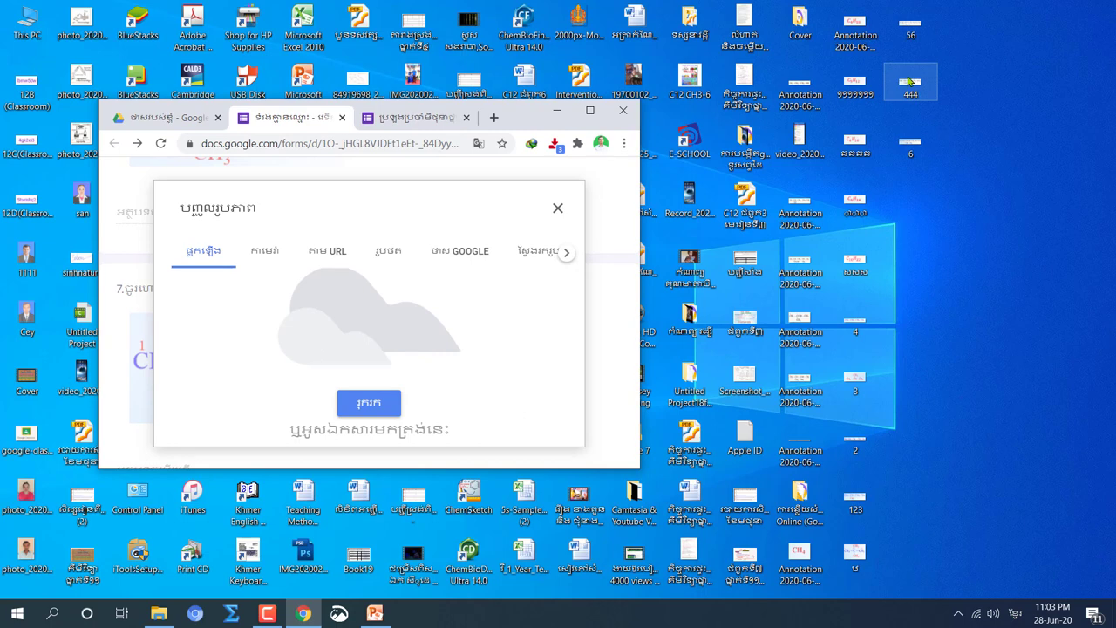
{"action": "left_click_drag", "start_coordinate": [911, 83], "coordinate": [445, 288]}
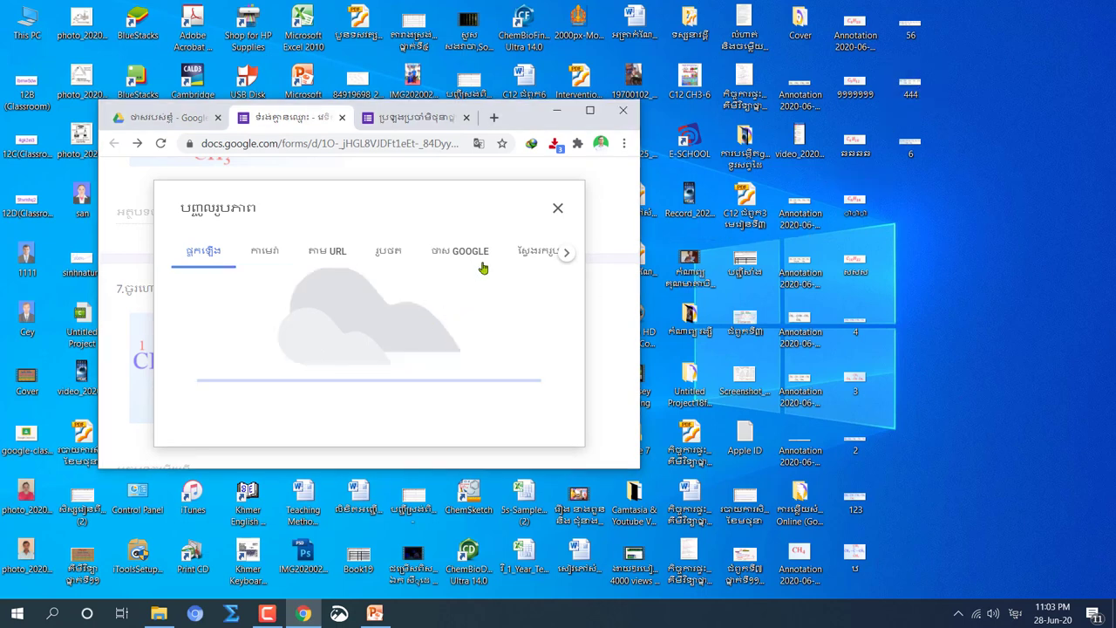
{"action": "left_click", "coordinate": [590, 112]}
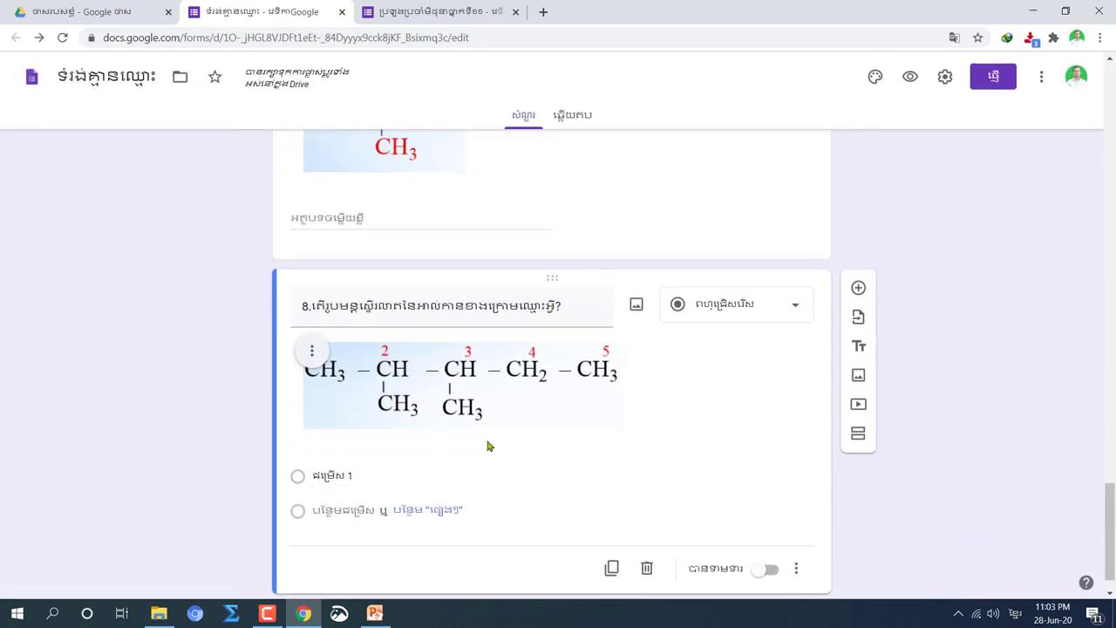
Change the answer type of question 8 to checkboxes (ប្រអប់ធីក).
{"action": "left_click", "coordinate": [343, 473]}
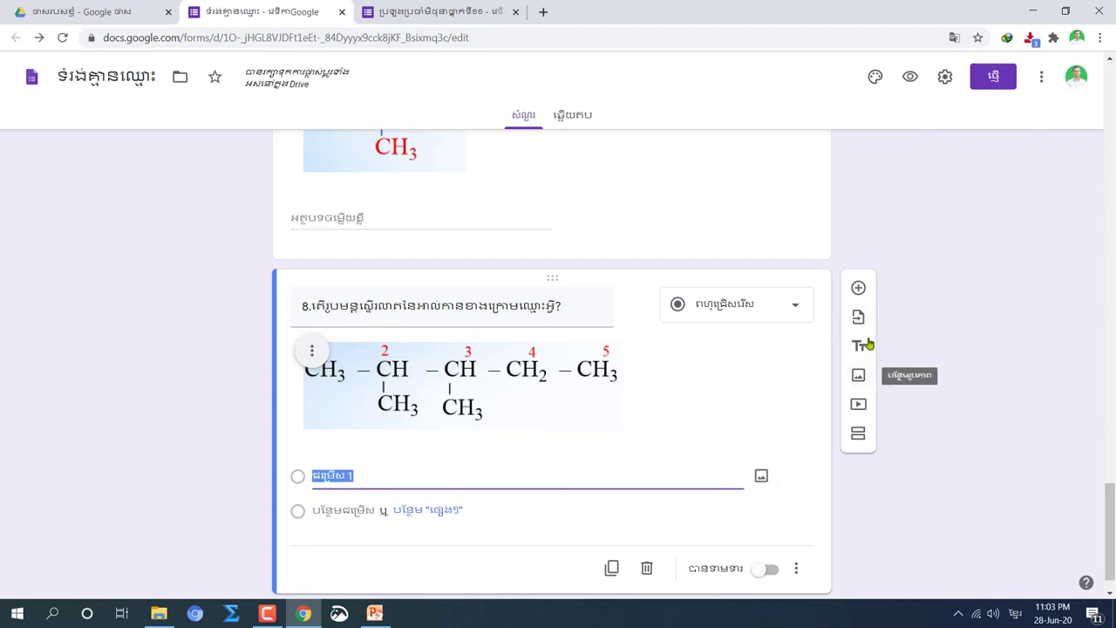
{"action": "left_click", "coordinate": [794, 307]}
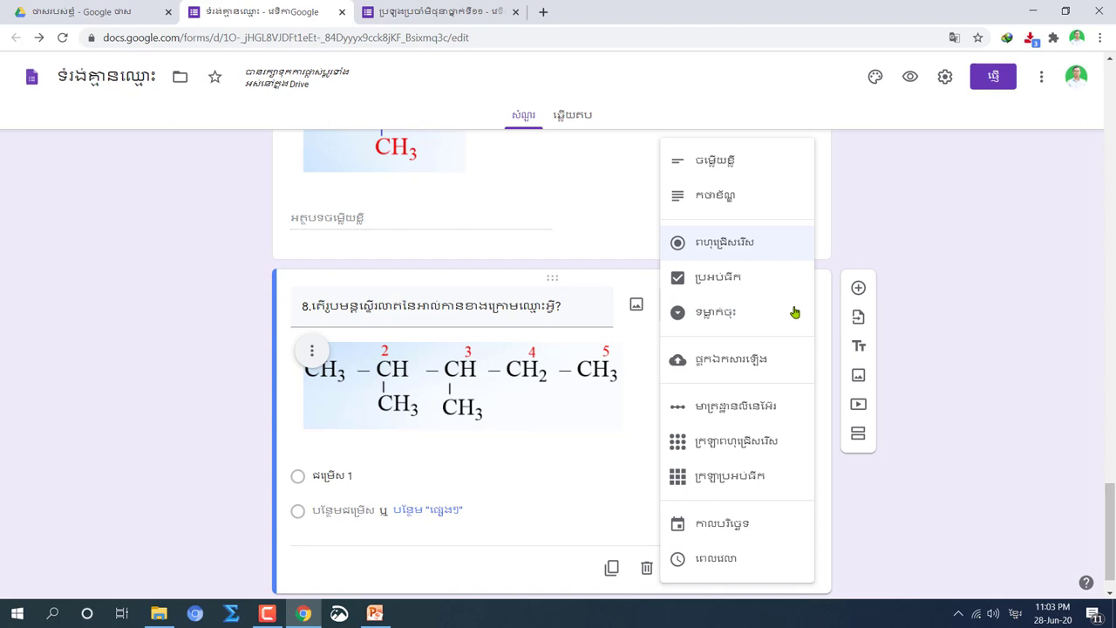
{"action": "left_click", "coordinate": [724, 278]}
Enter "ក. 2-មេទីលប៉ង់តាន" as the first answer option of question 8.
{"action": "left_click", "coordinate": [364, 474]}
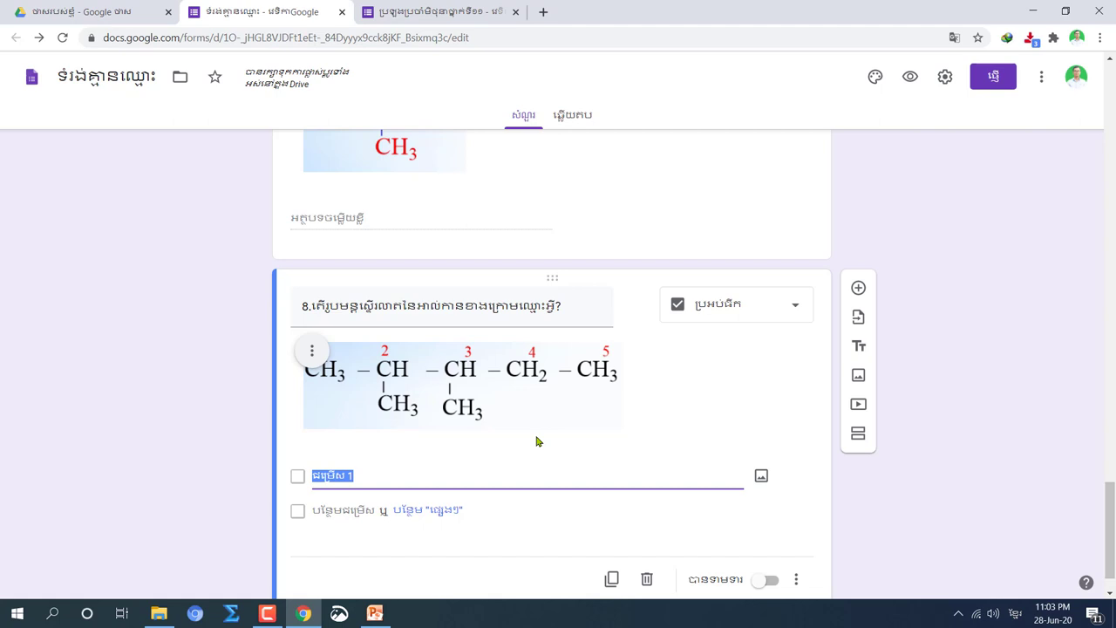
{"action": "type", "text": "ក"}
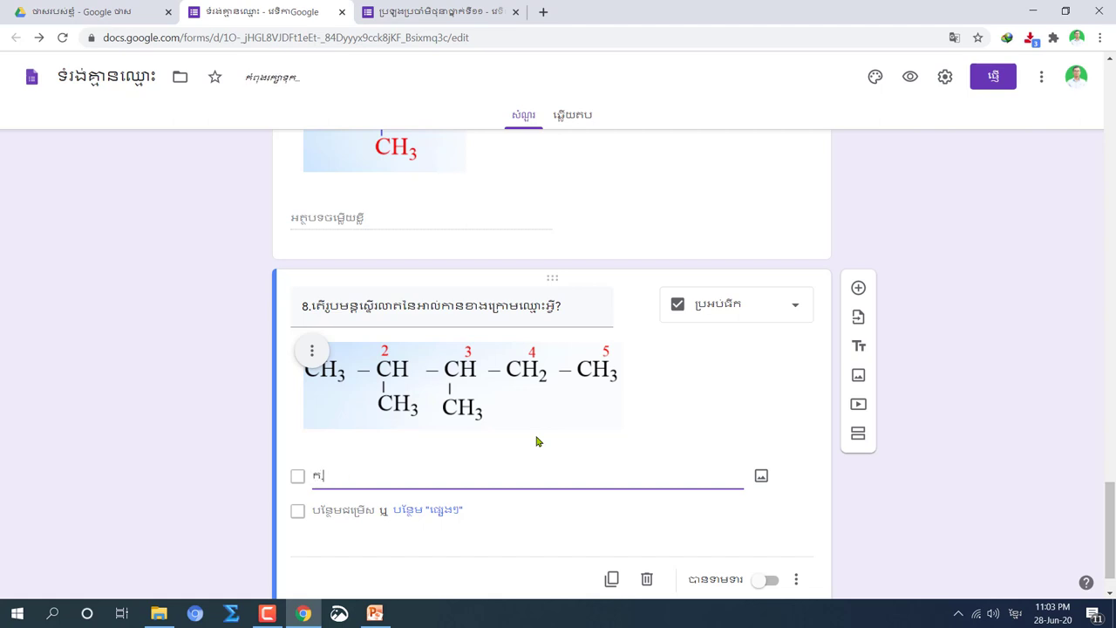
{"action": "type", "text": "."}
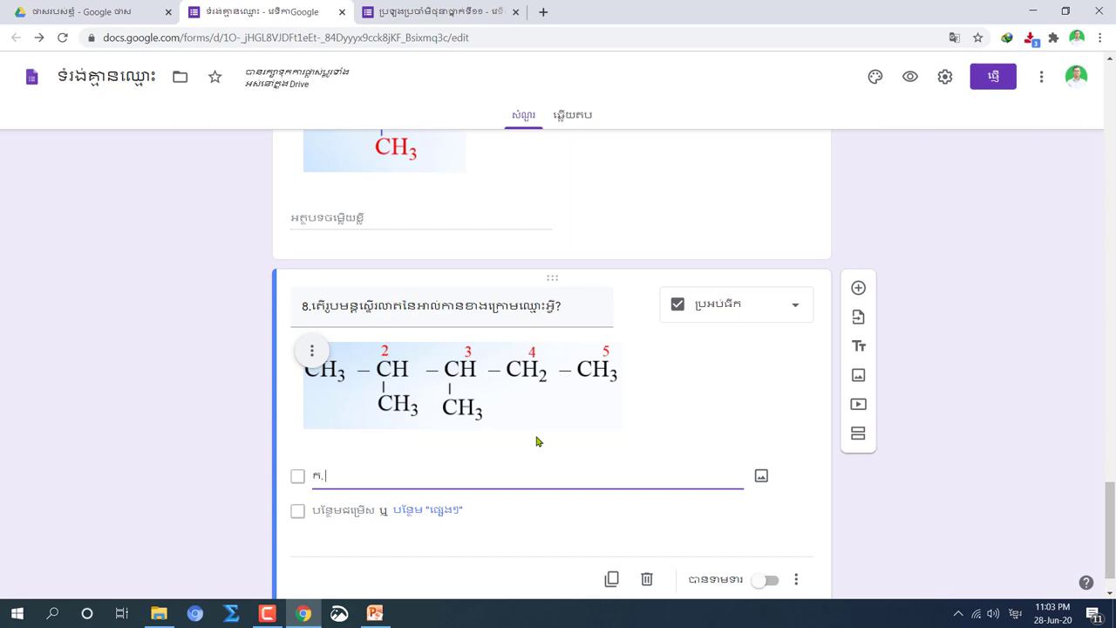
{"action": "type", "text": " 2"}
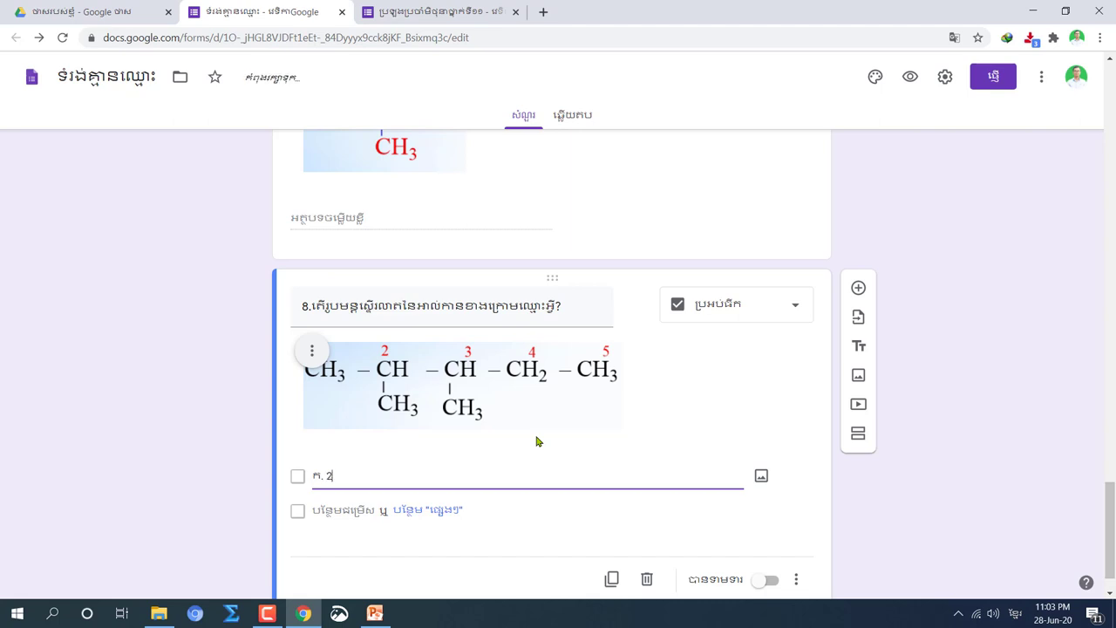
{"action": "key", "text": "BackSpace"}
{"action": "type", "text": "២"}
{"action": "key", "text": "BackSpace"}
{"action": "type", "text": "2-មេទីលប៉"}
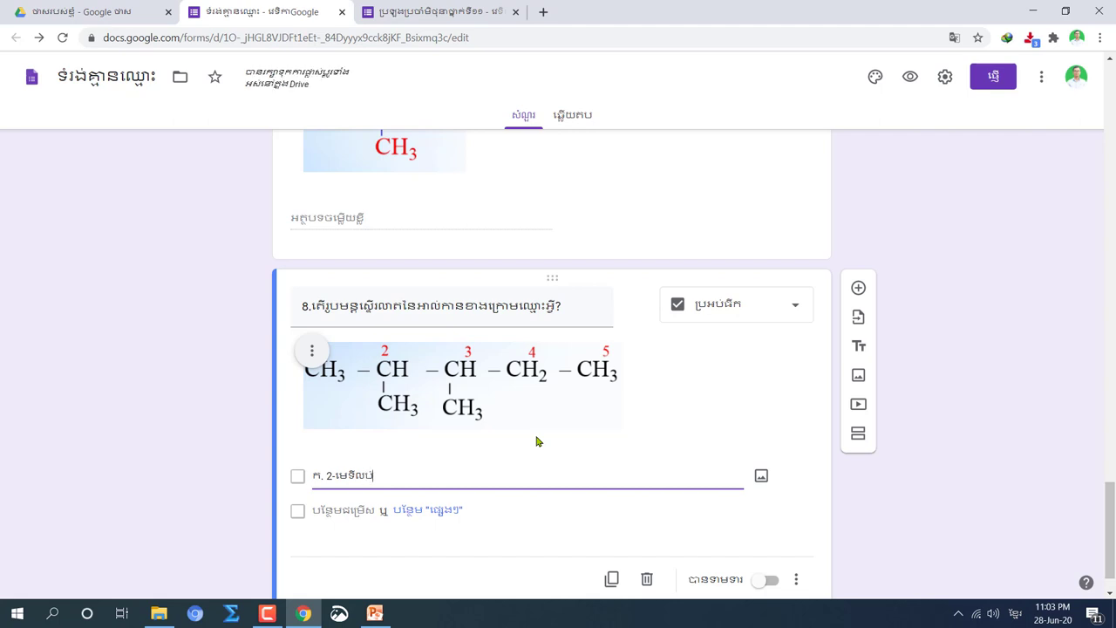
{"action": "type", "text": "ង់តាន"}
{"action": "key", "text": "Return"}
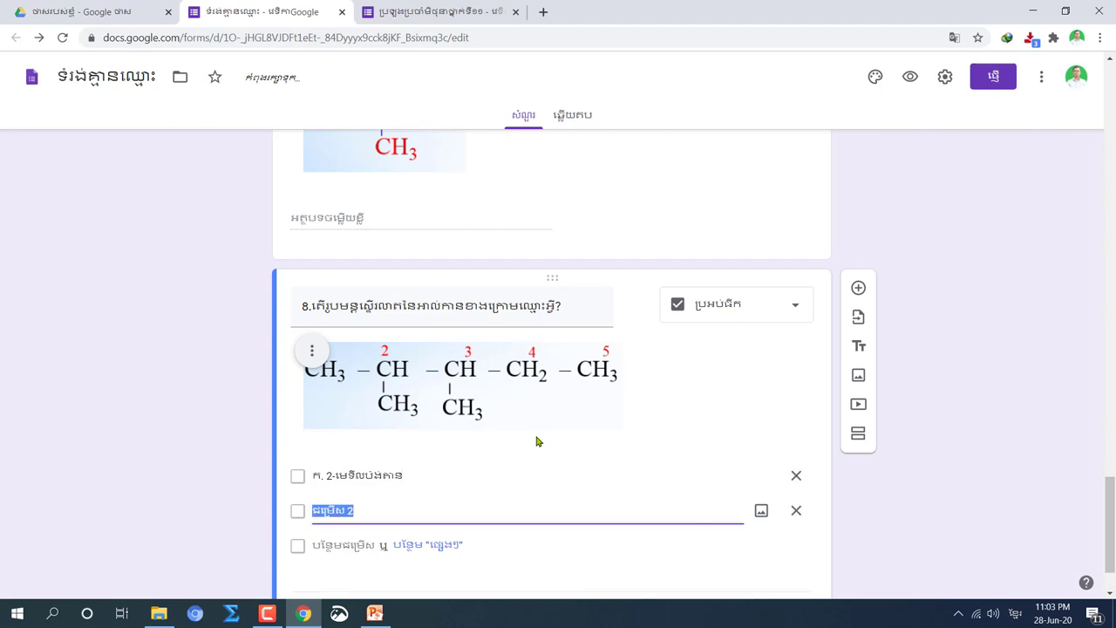
Add "ខ. 3-មេទីលប៉ង់តាន" and "គ. 2,3-ឌីមេទីលប៉ង់តាន" as the second and third options of question 8.
{"action": "type", "text": "ខ. 3-មេ"}
{"action": "type", "text": "លប៉ង"}
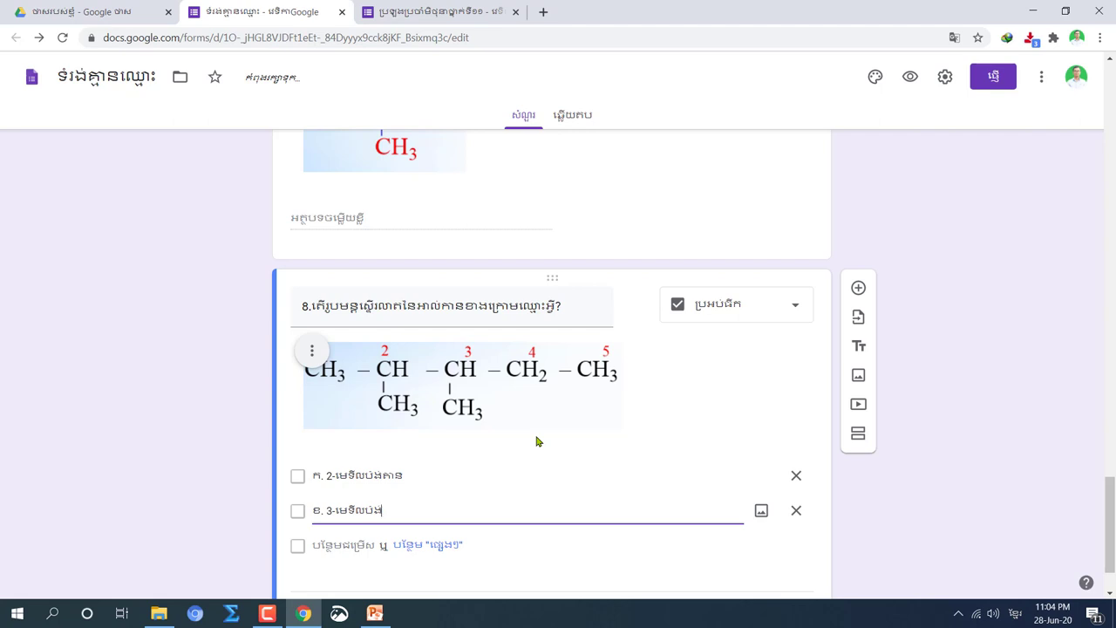
{"action": "type", "text": "តាន"}
{"action": "key", "text": "Return"}
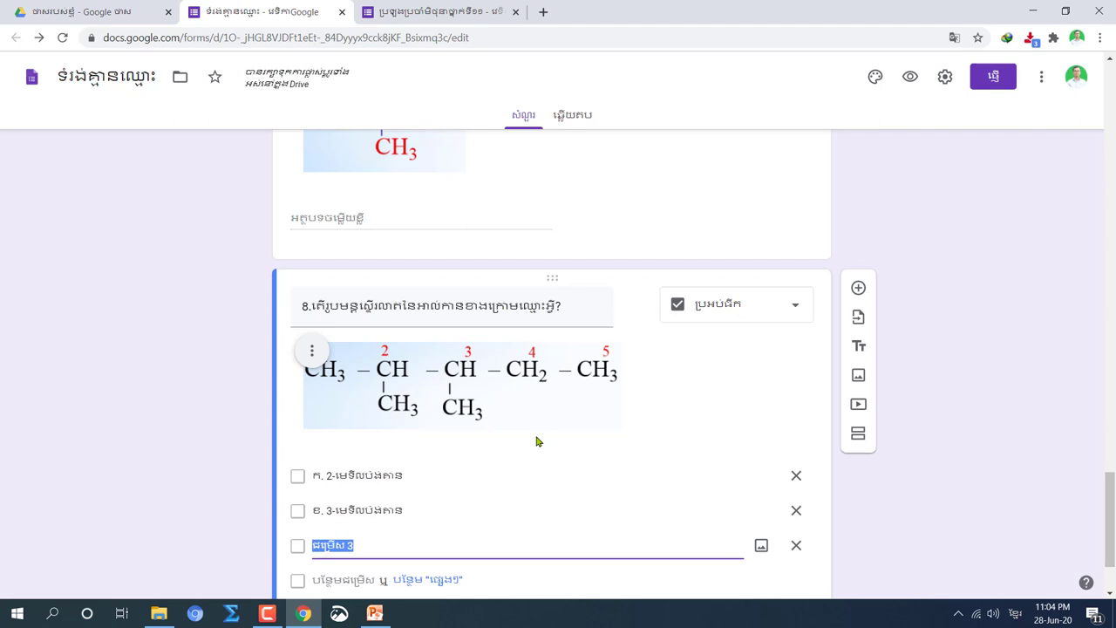
{"action": "type", "text": "គ"}
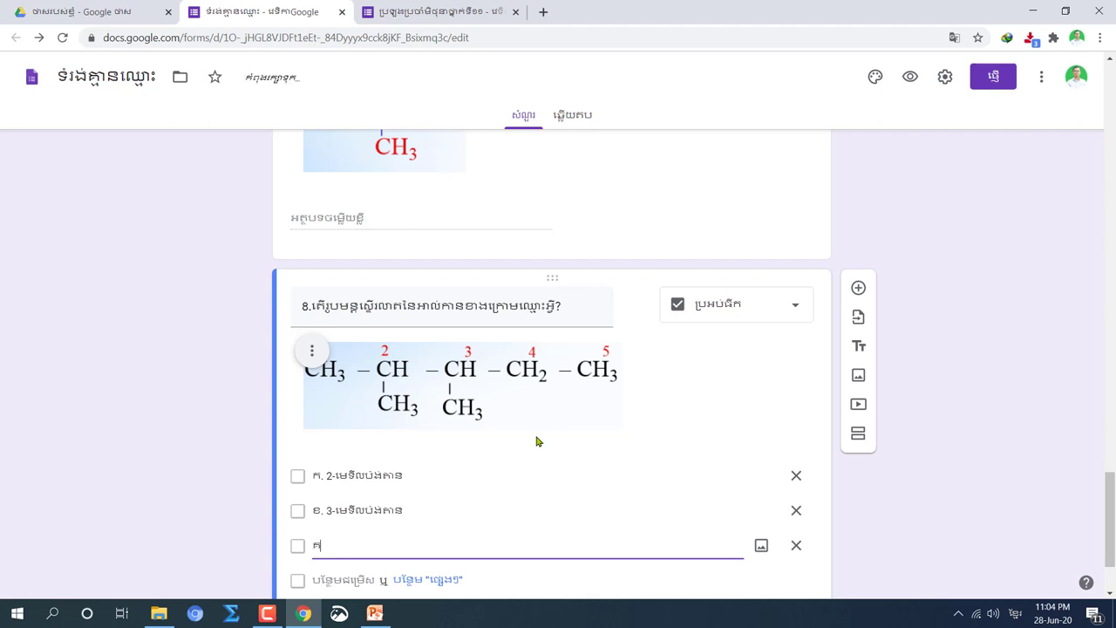
{"action": "type", "text": ". 2,3-ឌីមេទីលប៉ង់តាន"}
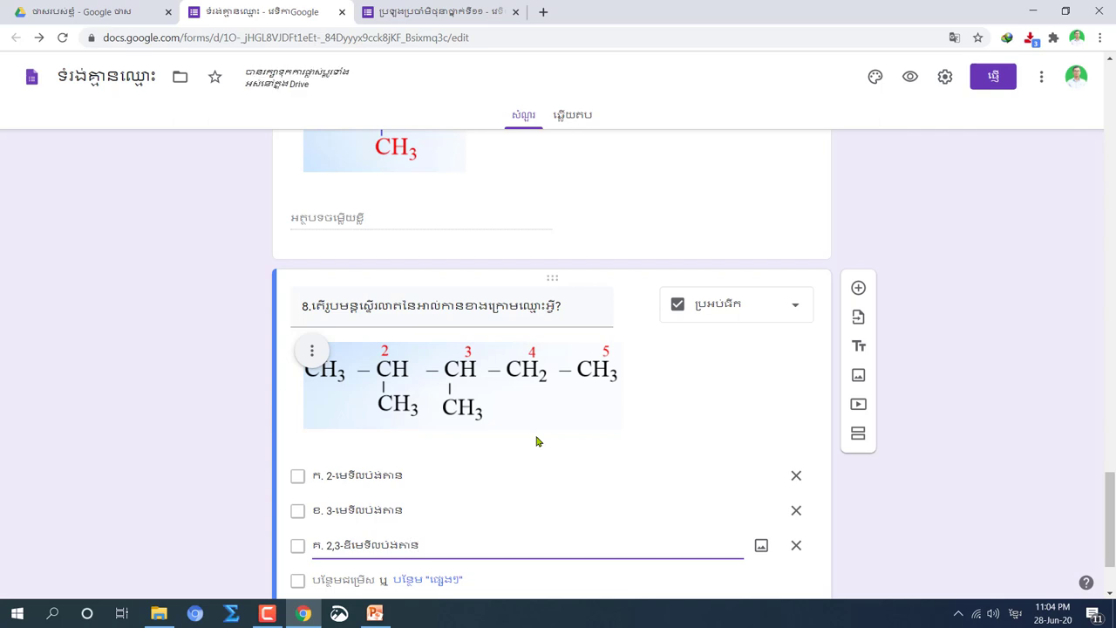
{"action": "key", "text": "Return"}
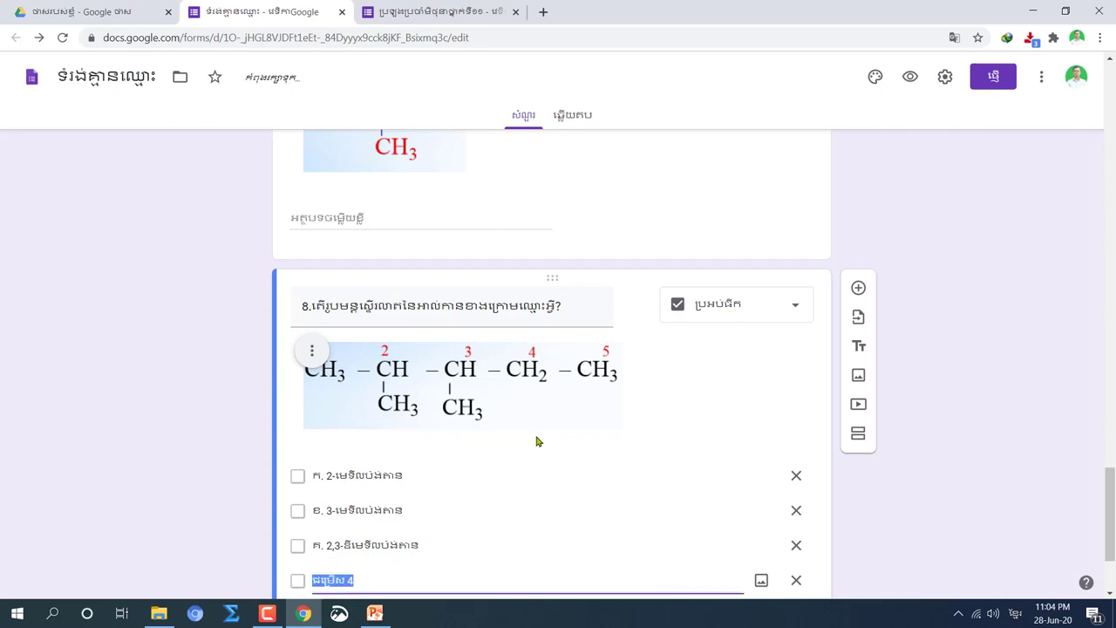
Enter "ឃ.2,3-មេទីលប៉ង់តាន" as the fourth answer option of question 8.
{"action": "type", "text": "ឃ.2"}
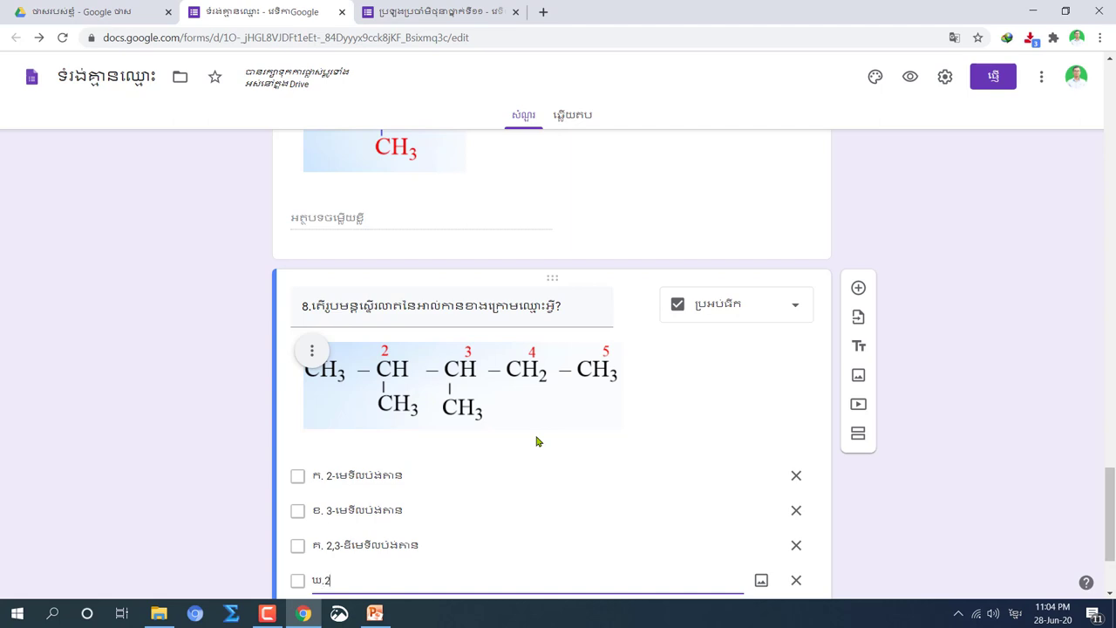
{"action": "type", "text": ","}
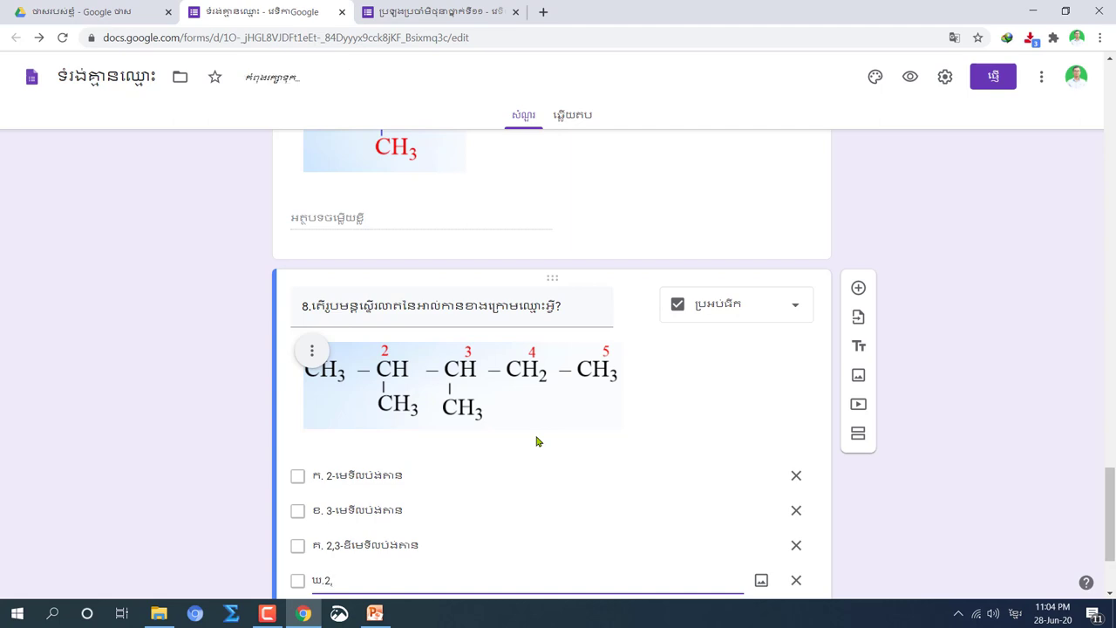
{"action": "type", "text": "3-មេទីលប៉"}
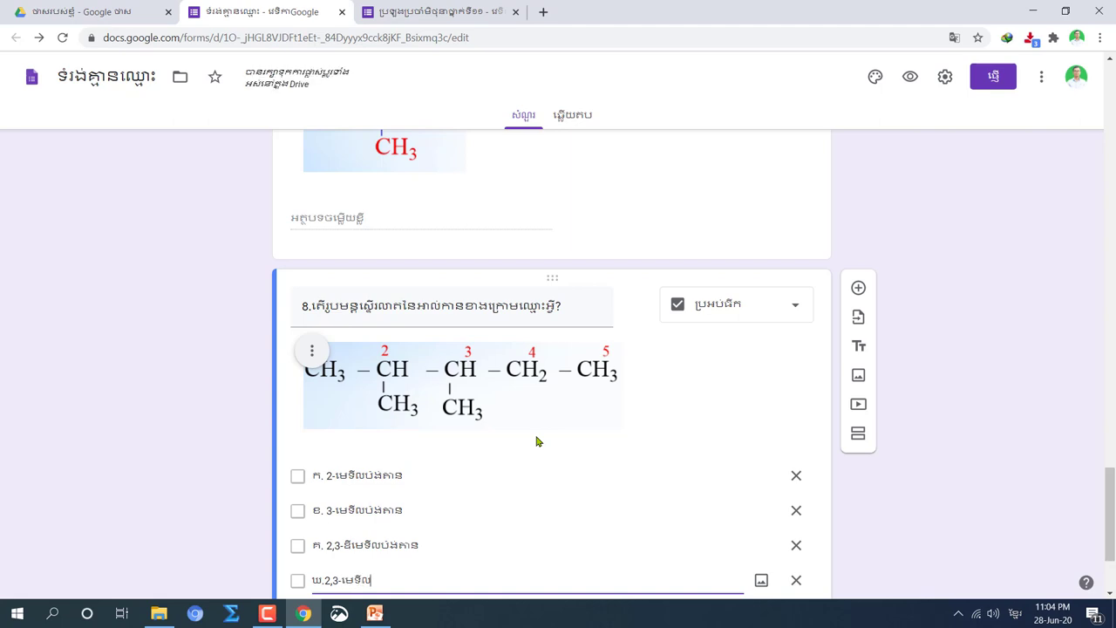
{"action": "type", "text": "ង់"}
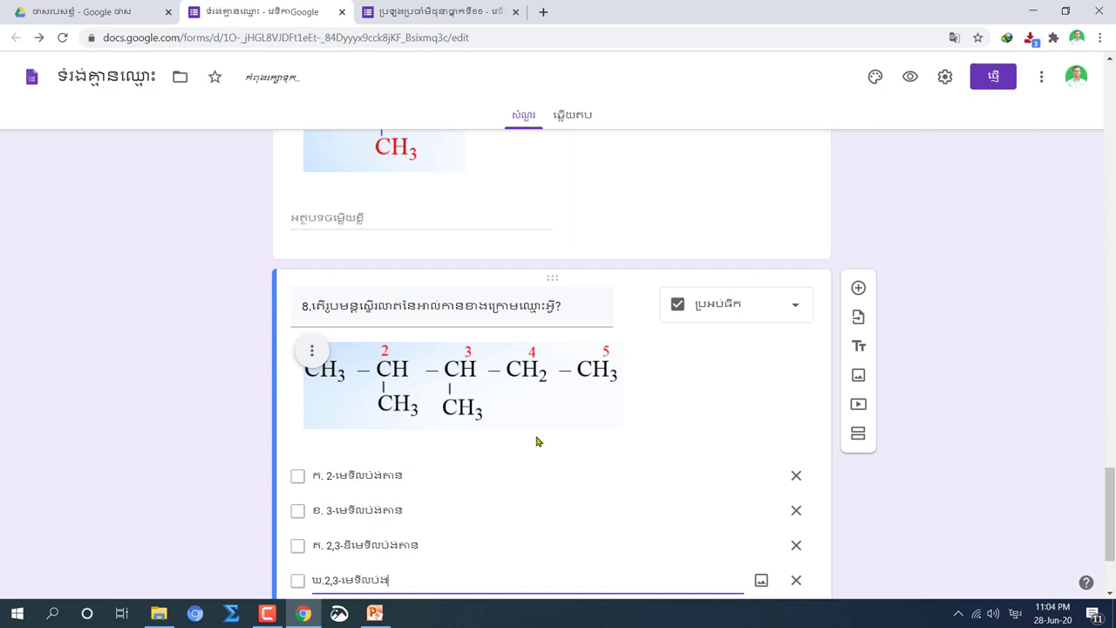
{"action": "type", "text": "តាន"}
Add a question below question 8, reusing its title text with number 9: "9.តើរូបមន្តស្ទើរលាតនៃអាល់កានខាងក្រោមឈ្មោះអ្វី?".
{"action": "scroll", "coordinate": [537, 440], "scroll_direction": "down", "scroll_amount": 2}
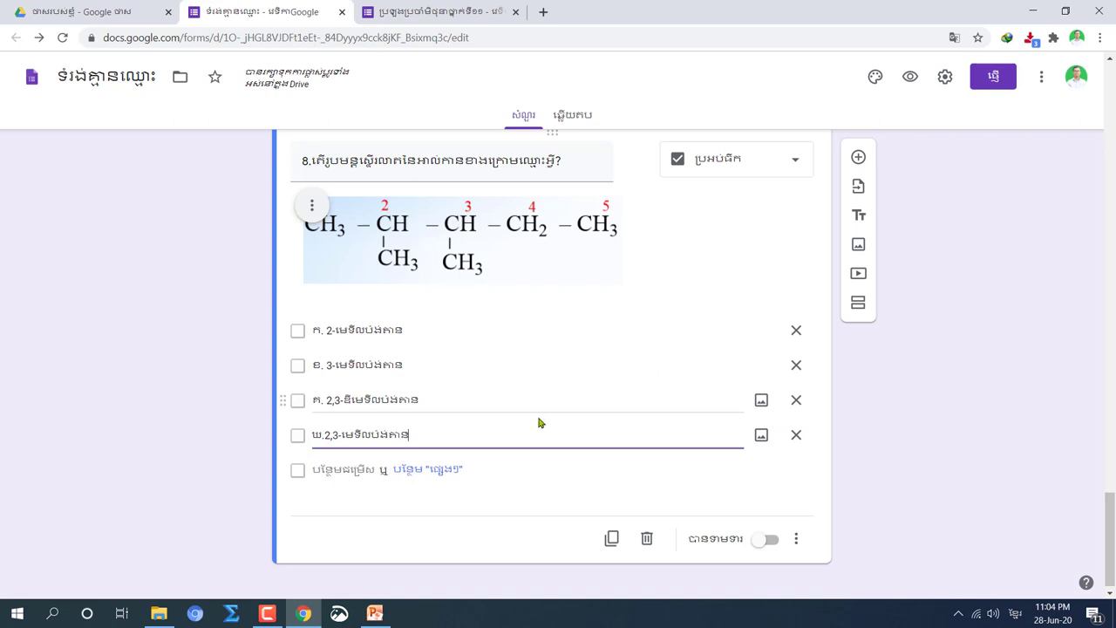
{"action": "left_click", "coordinate": [857, 158]}
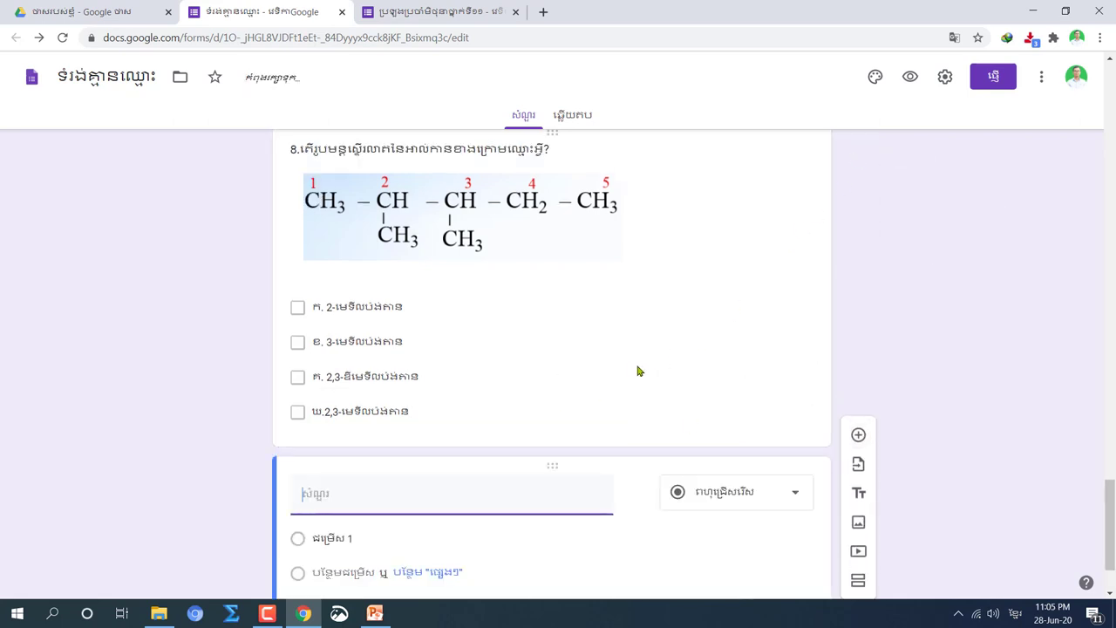
{"action": "scroll", "coordinate": [356, 254], "scroll_direction": "up", "scroll_amount": 1}
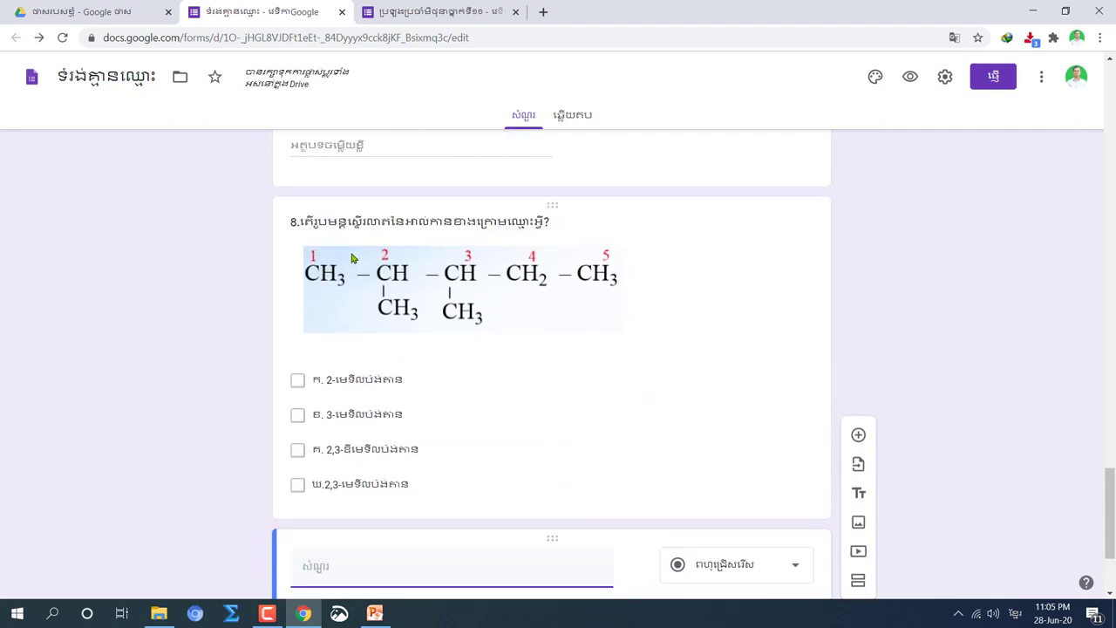
{"action": "left_click", "coordinate": [288, 218]}
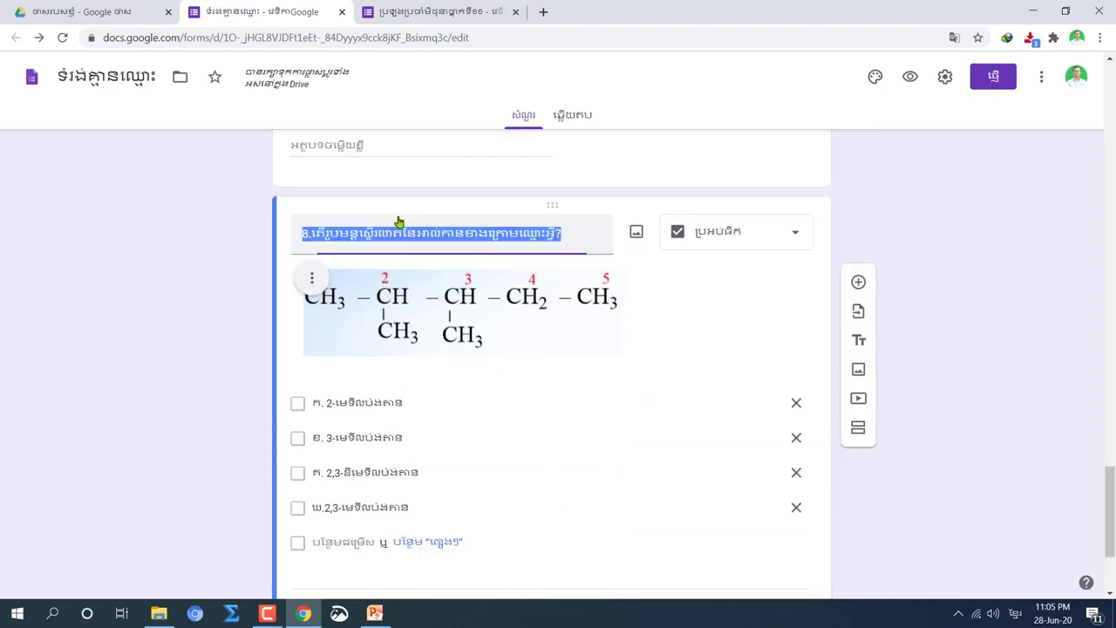
{"action": "right_click", "coordinate": [502, 236]}
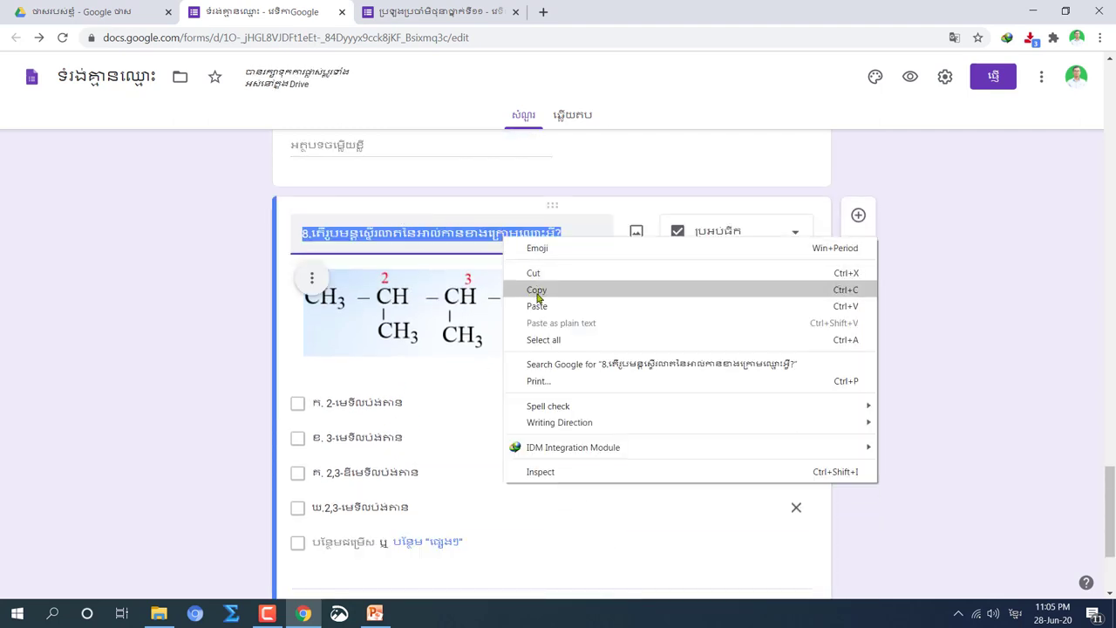
{"action": "left_click", "coordinate": [538, 289]}
{"action": "scroll", "coordinate": [324, 497], "scroll_direction": "down", "scroll_amount": 2}
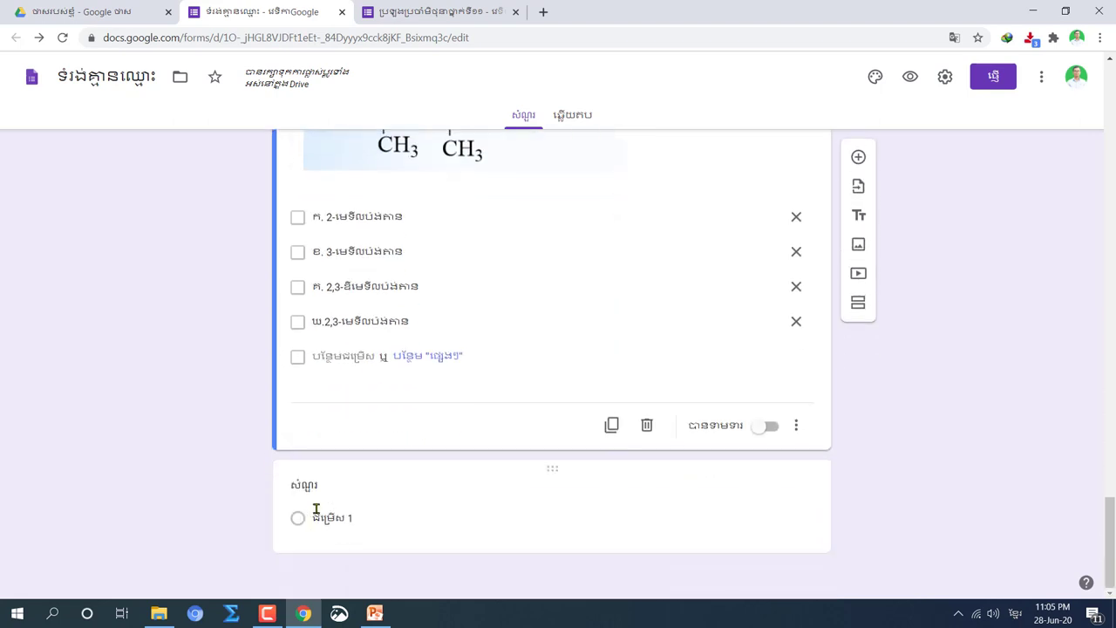
{"action": "left_click", "coordinate": [311, 490]}
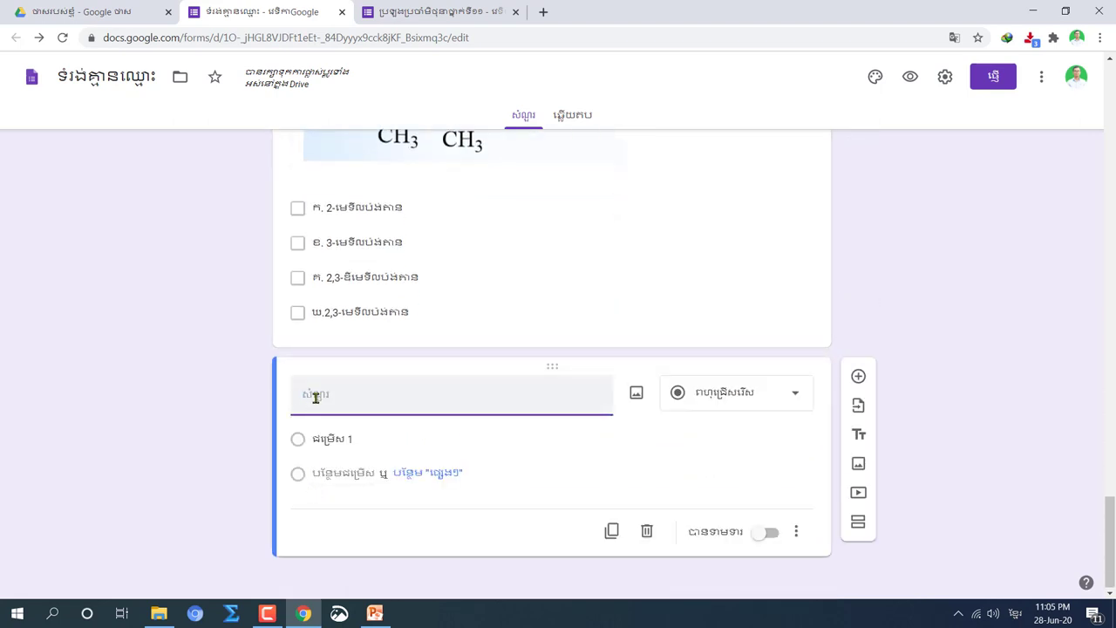
{"action": "key", "text": "ctrl+v"}
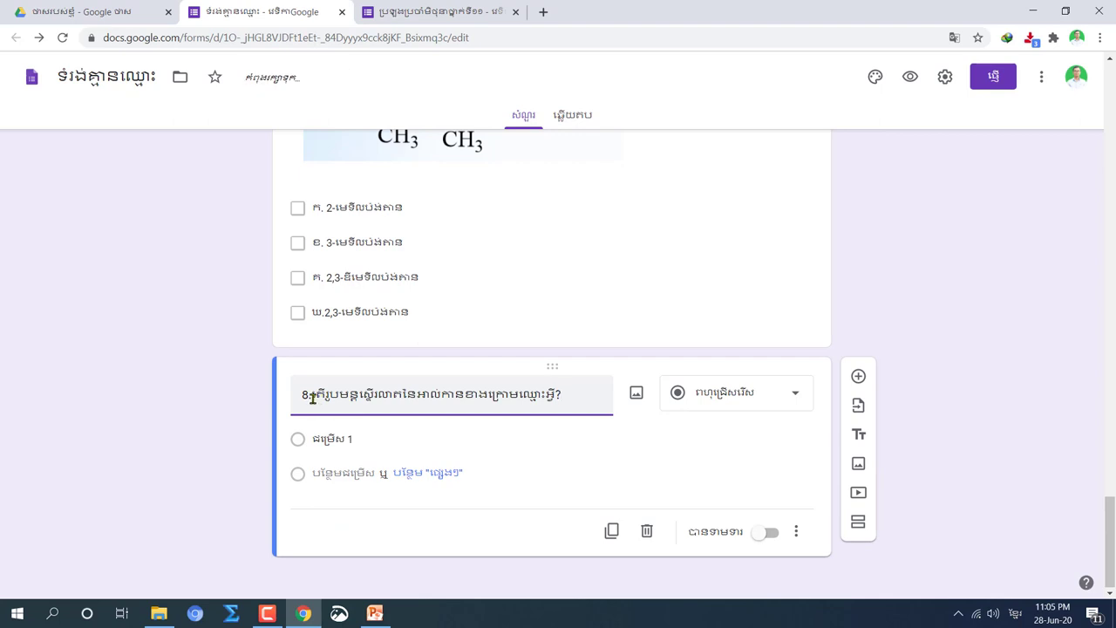
{"action": "left_click_drag", "start_coordinate": [309, 394], "coordinate": [300, 395]}
{"action": "type", "text": "9"}
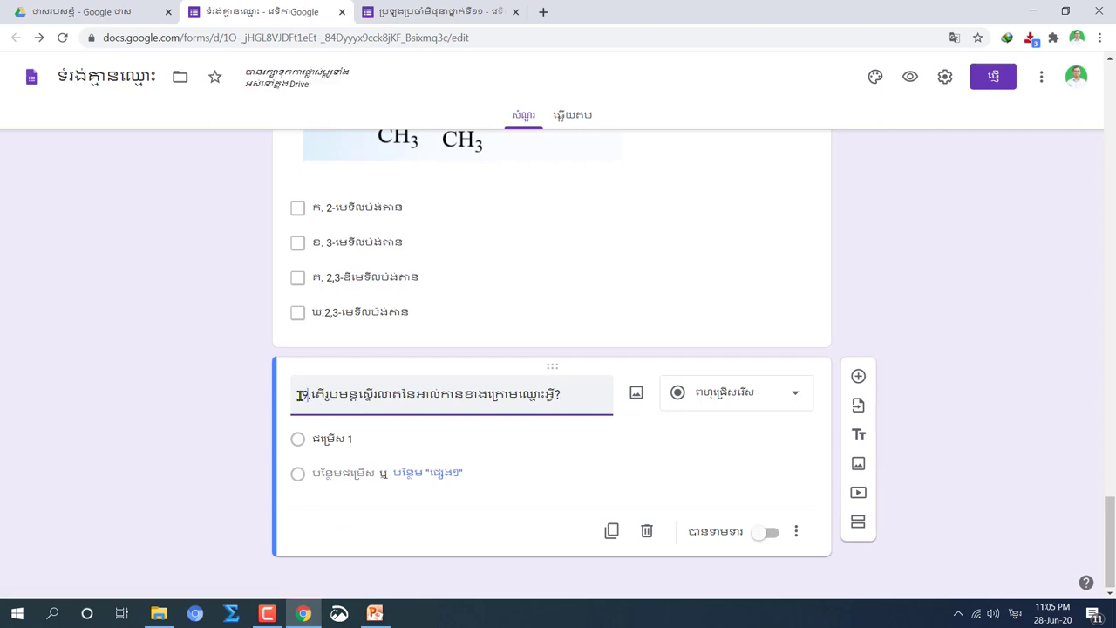
Insert the image file "56" from the desktop into question 9.
{"action": "left_click", "coordinate": [635, 394]}
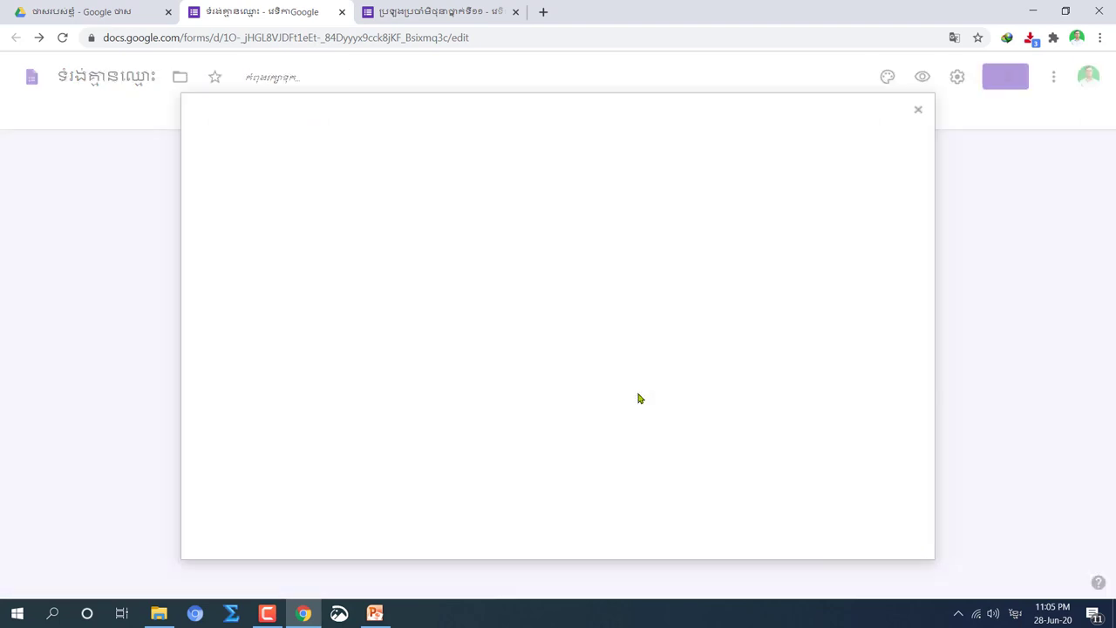
{"action": "left_click", "coordinate": [1065, 10]}
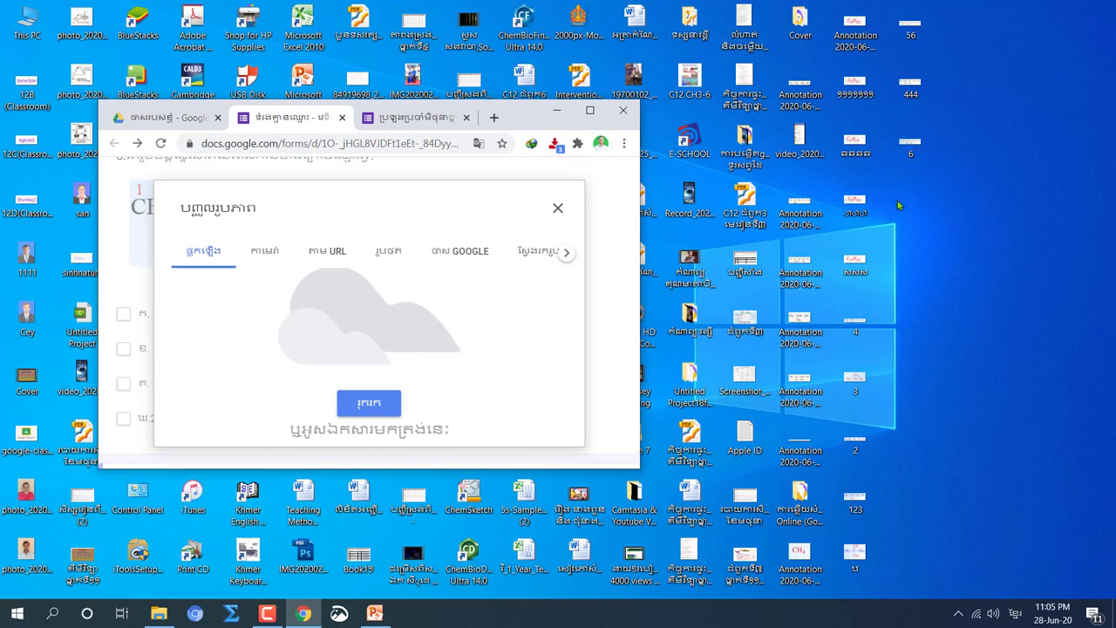
{"action": "left_click_drag", "start_coordinate": [911, 23], "coordinate": [366, 342]}
{"action": "left_click", "coordinate": [590, 111]}
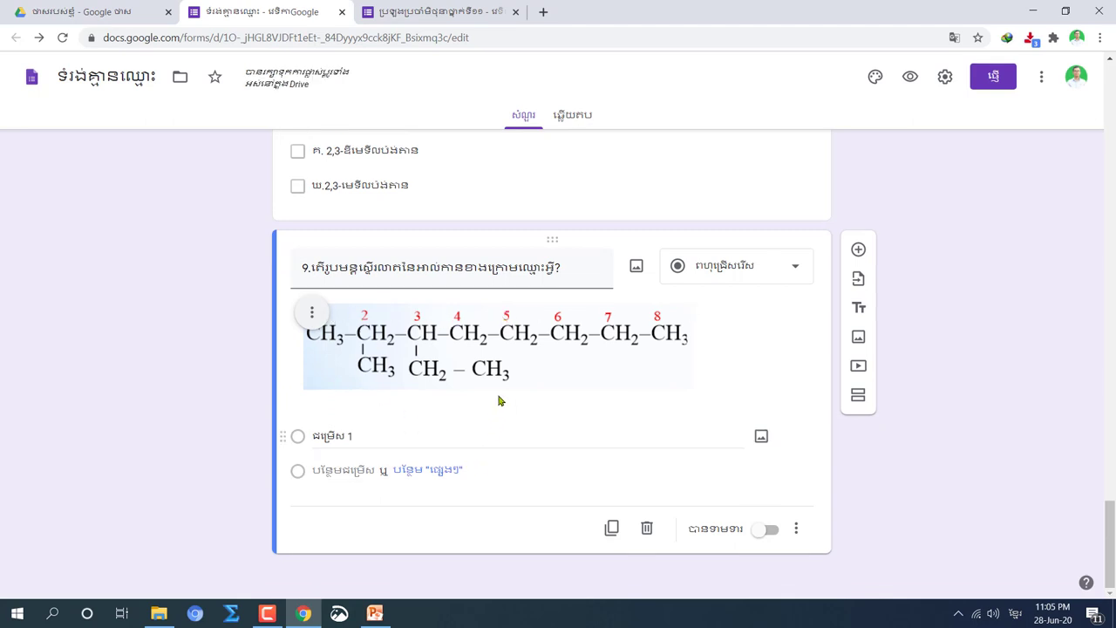
Change the answer type of question 9 to checkboxes (ប្រអប់ធីក).
{"action": "left_click", "coordinate": [350, 434]}
{"action": "left_click", "coordinate": [795, 266]}
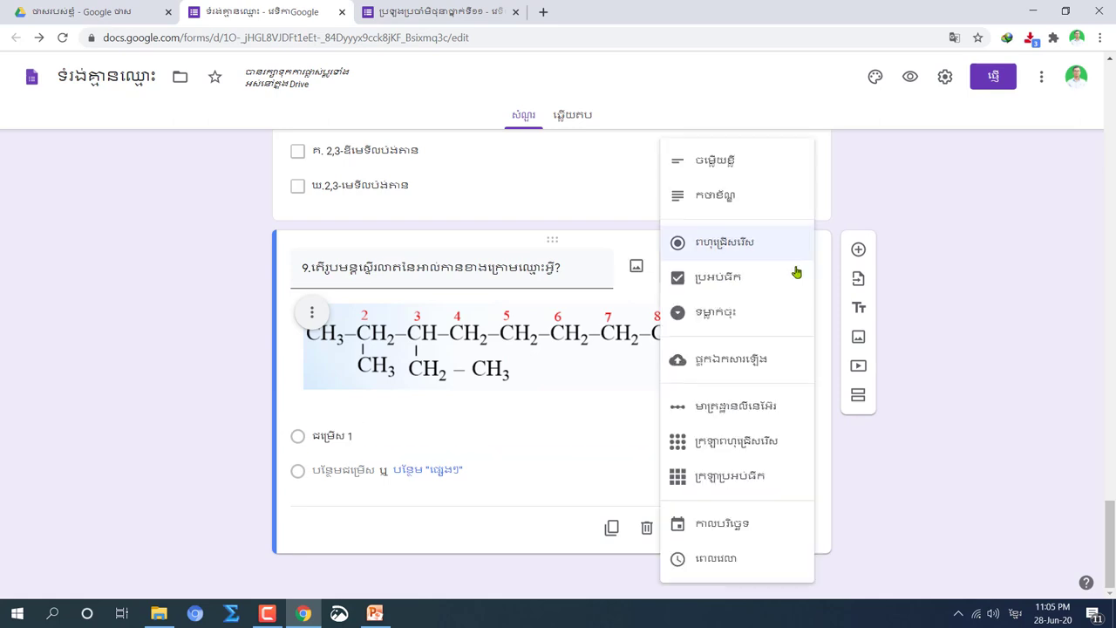
{"action": "left_click", "coordinate": [732, 277]}
Enter "ក.2,3-ឌីមេទីលអុកតាន" as the first answer option of question 9 and start a second option.
{"action": "left_click", "coordinate": [371, 436]}
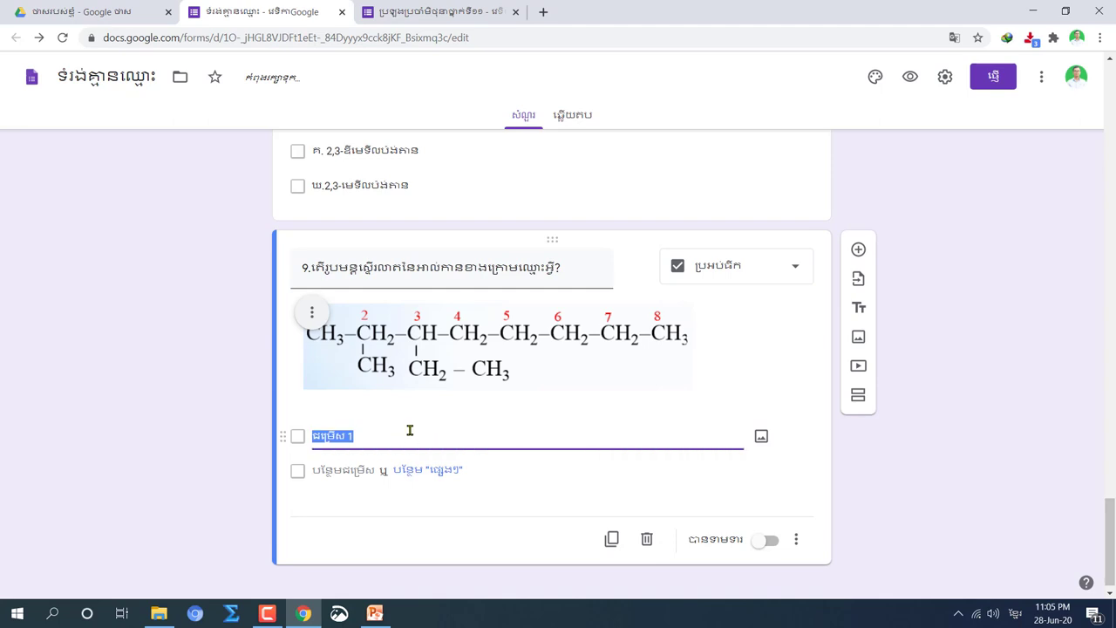
{"action": "type", "text": "ក."}
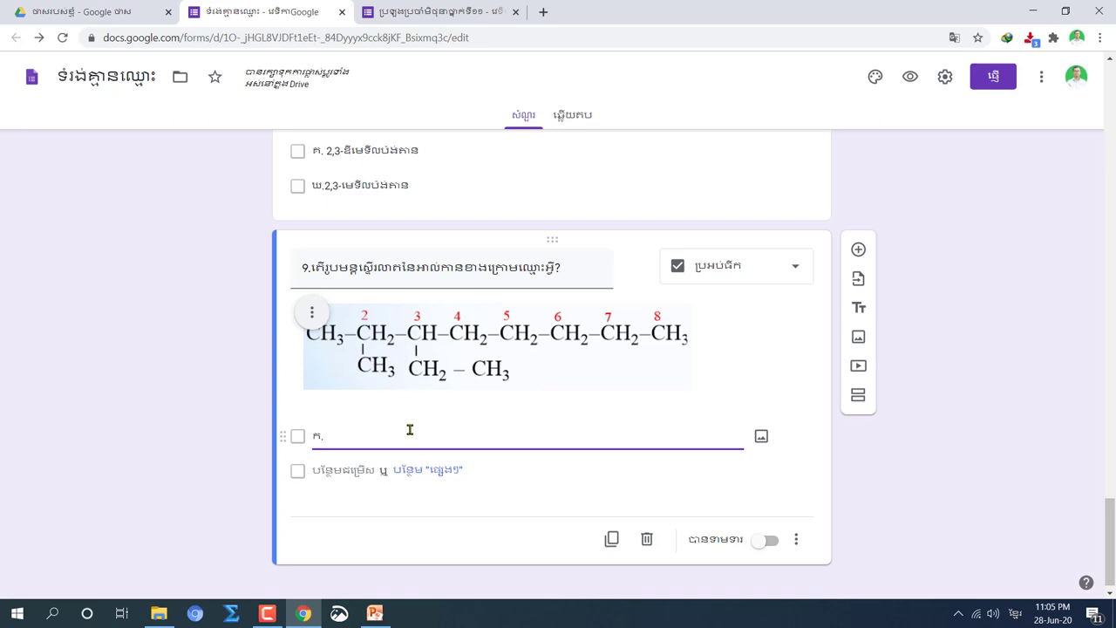
{"action": "type", "text": "2,3"}
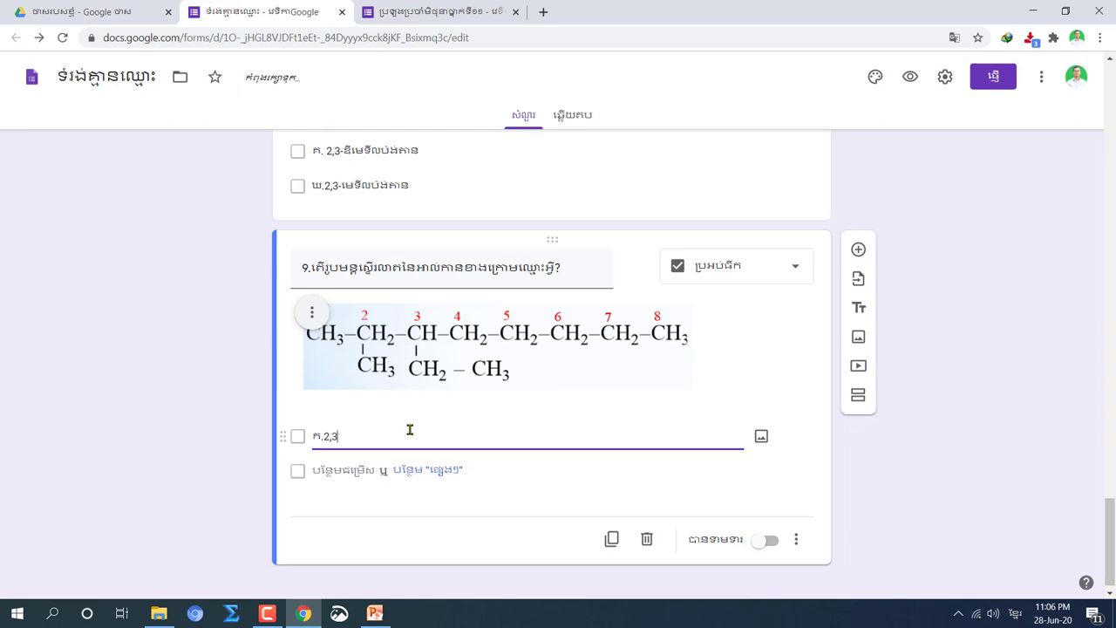
{"action": "type", "text": "-ឌីមេទីល"}
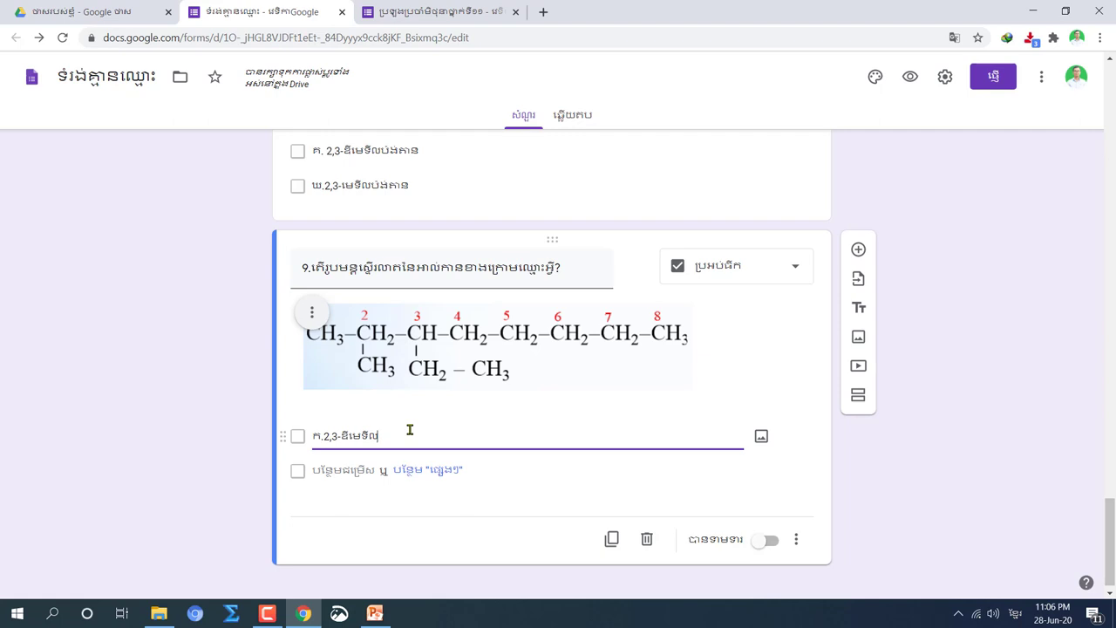
{"action": "type", "text": "អុកតាន"}
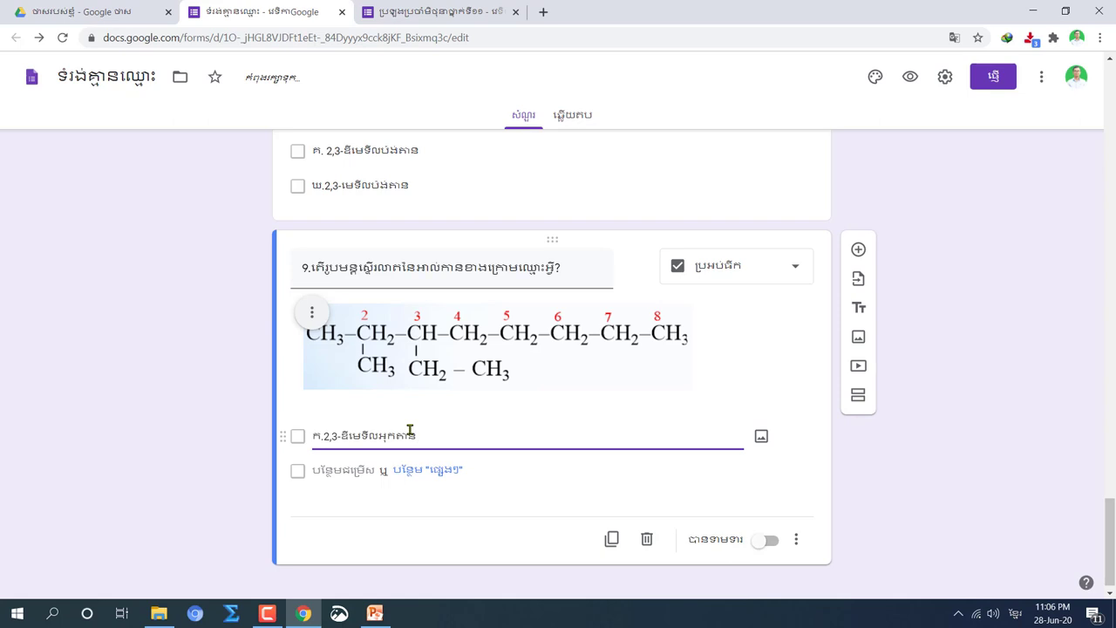
{"action": "left_click_drag", "start_coordinate": [312, 435], "coordinate": [420, 433]}
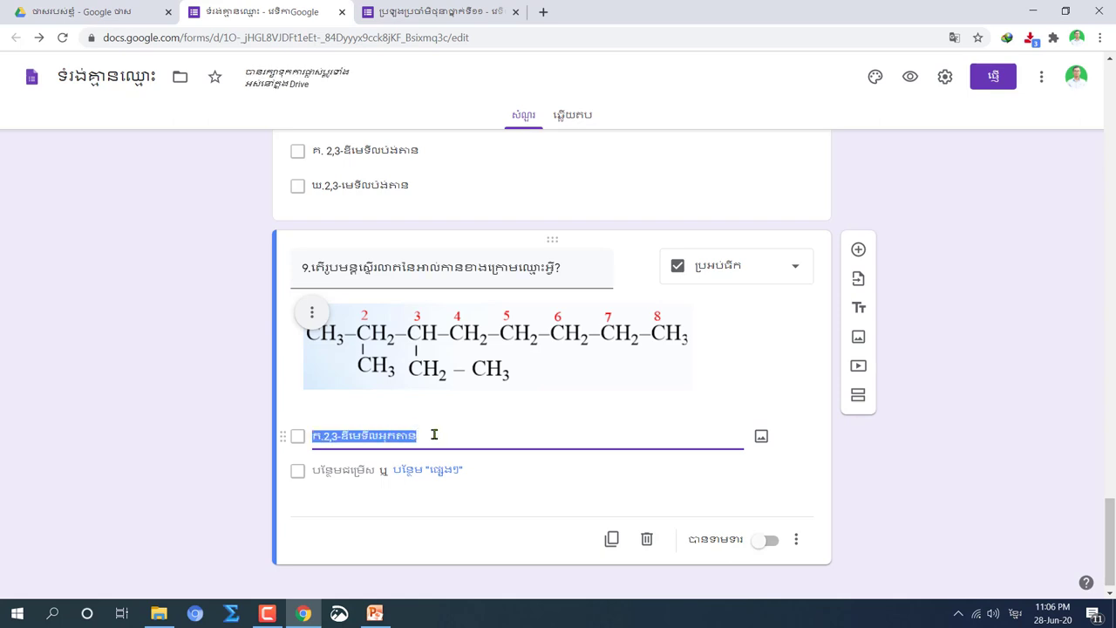
{"action": "left_click", "coordinate": [438, 431]}
{"action": "key", "text": "Return"}
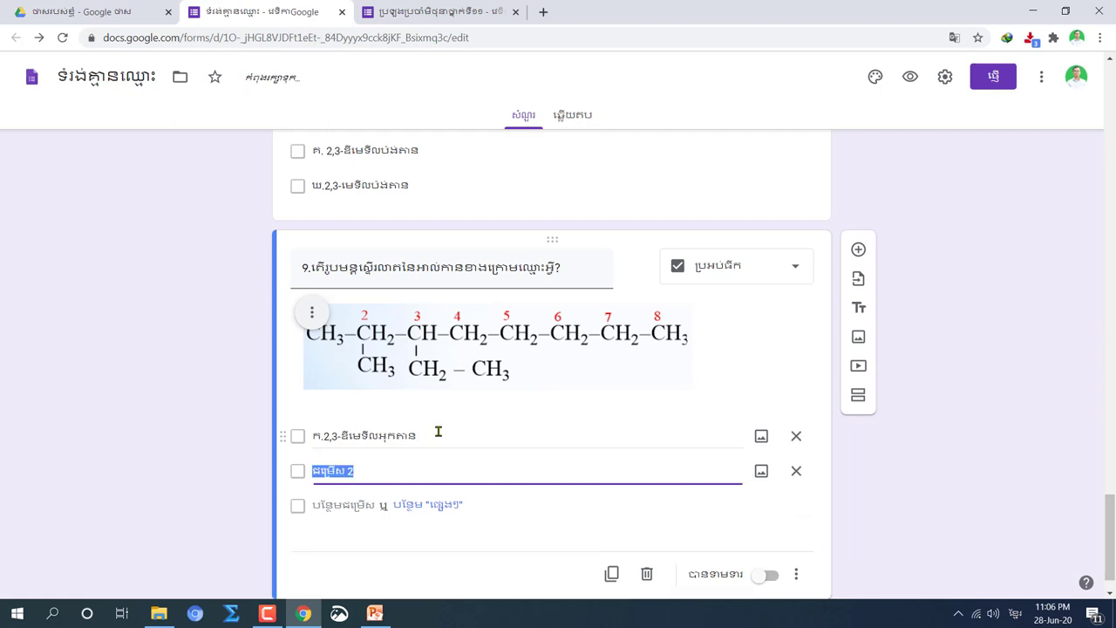
Fill the second option of question 9 by reusing the first option's text, editing it to "ខ..2-មេទីល-3-ឌីមេទីលអុកតាន".
{"action": "type", "text": "ខ."}
{"action": "key", "text": "ctrl+v"}
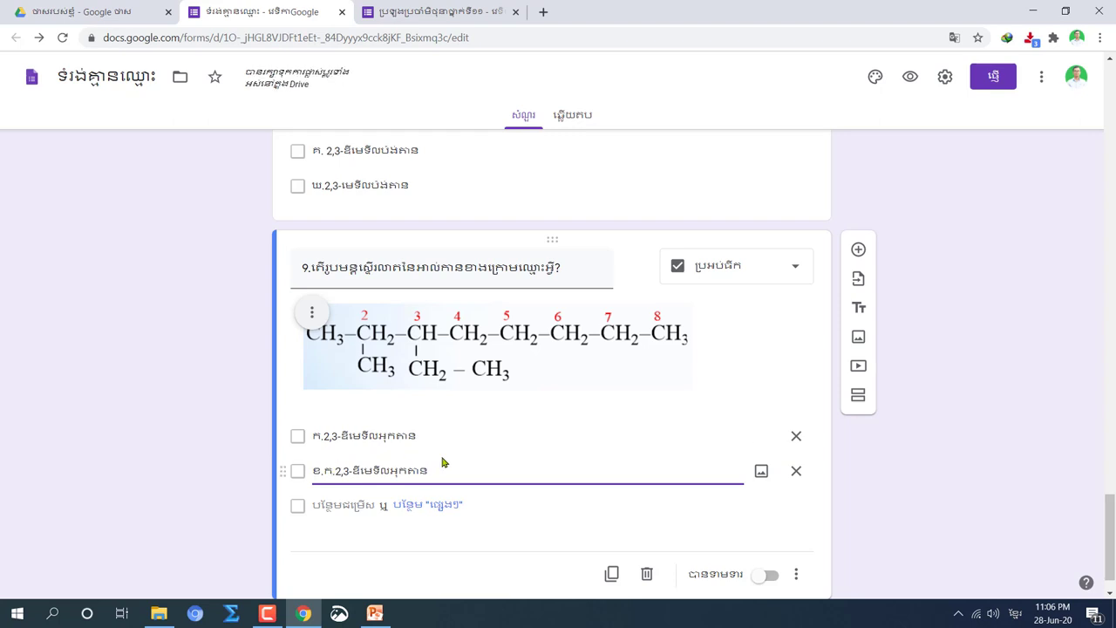
{"action": "key", "text": "BackSpace"}
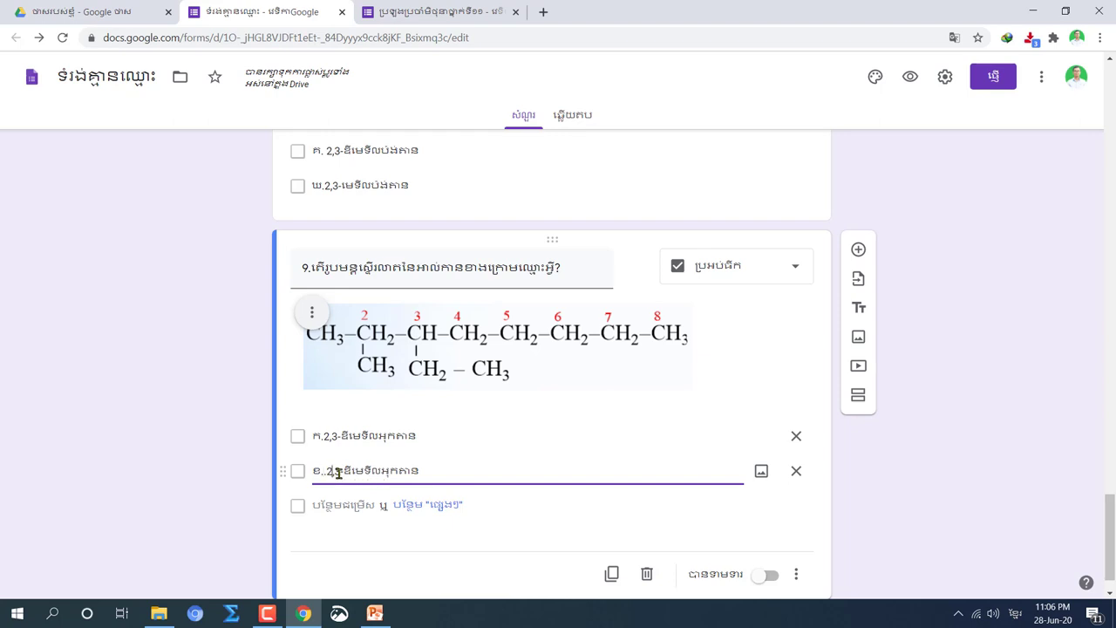
{"action": "key", "text": "BackSpace"}
{"action": "type", "text": ","}
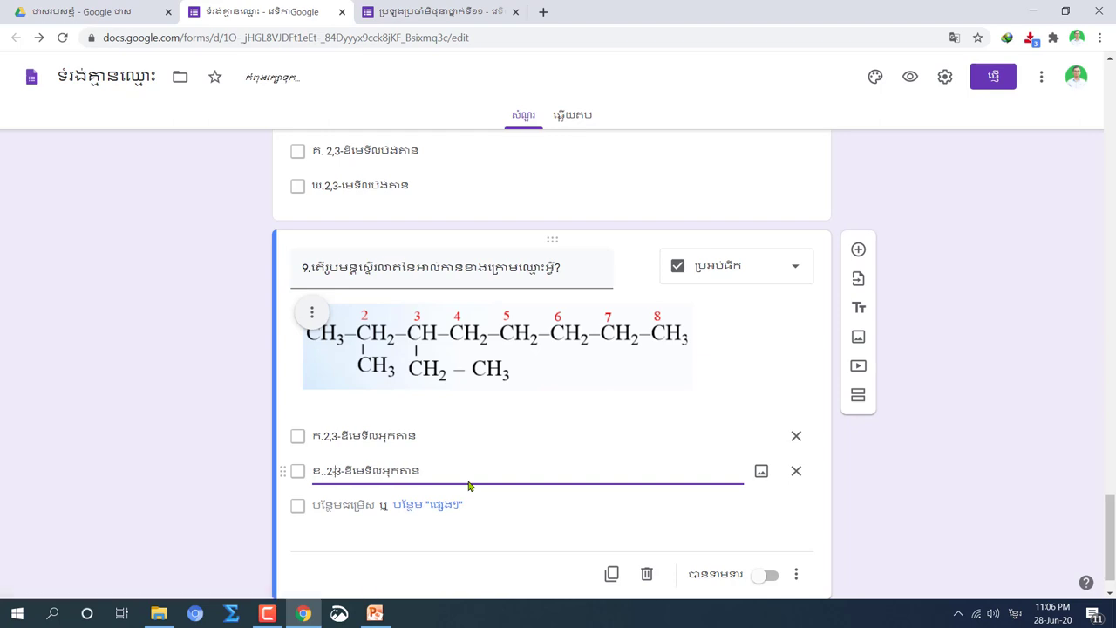
{"action": "type", "text": "មេ"}
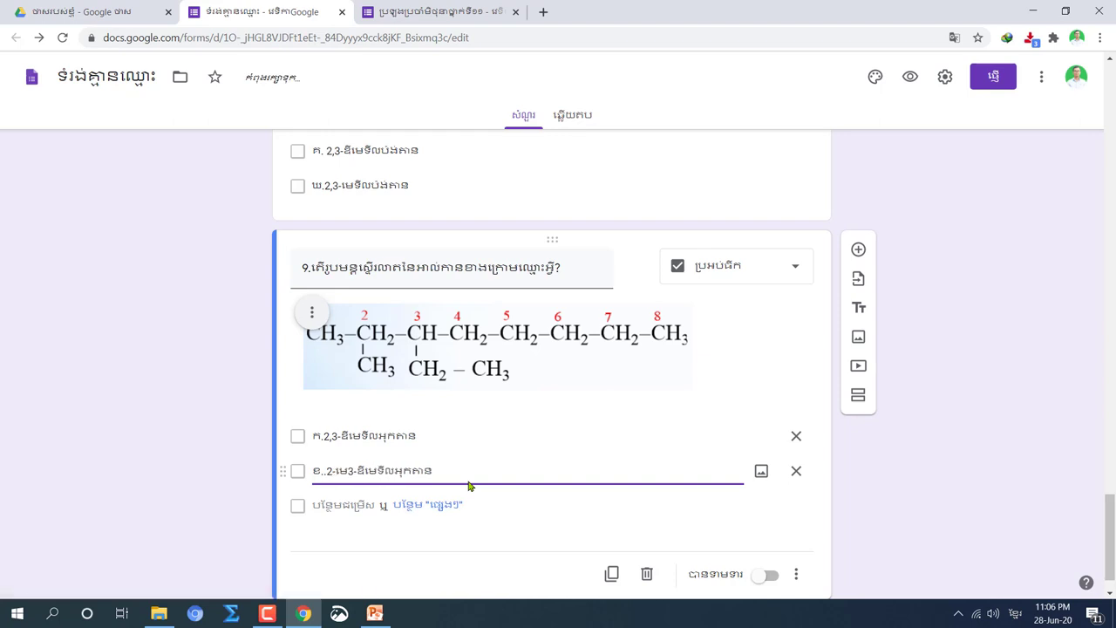
{"action": "type", "text": "ទីល"}
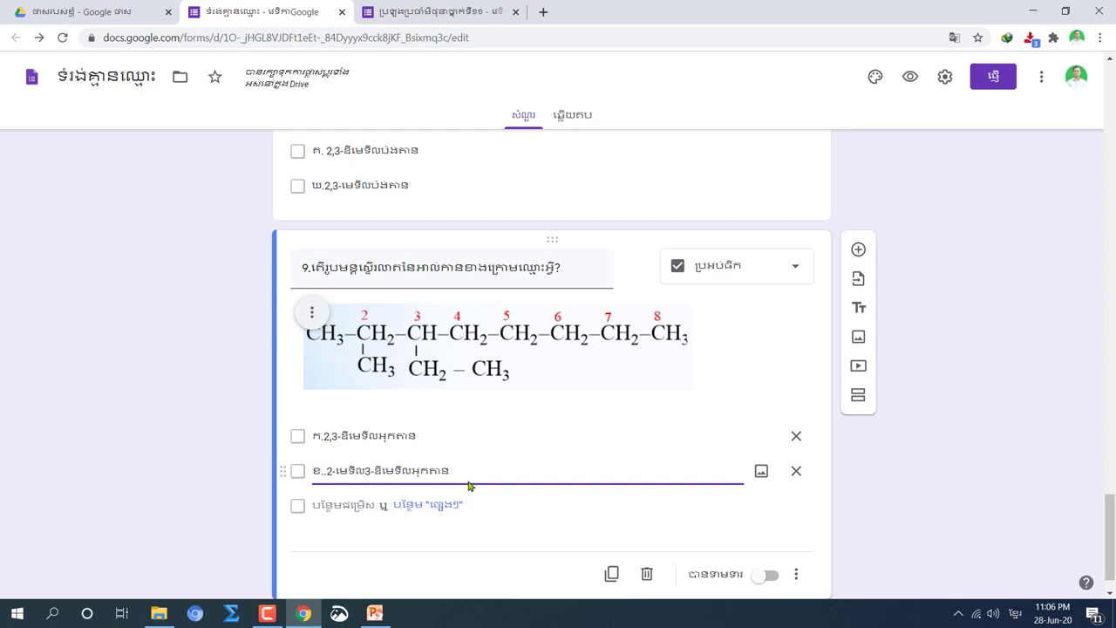
{"action": "type", "text": "-"}
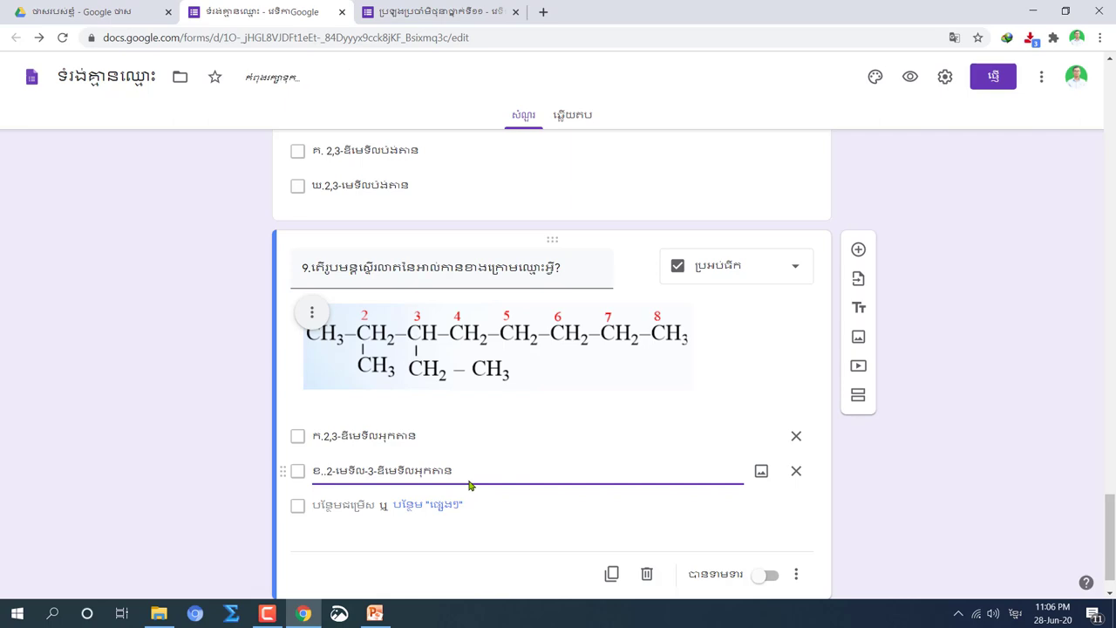
Check the alkane names on the PowerPoint slide, then correct the second option of question 9 to "ខ..2-មេទីល-3-អេទីលអុកតាន".
{"action": "mouse_move", "coordinate": [375, 613]}
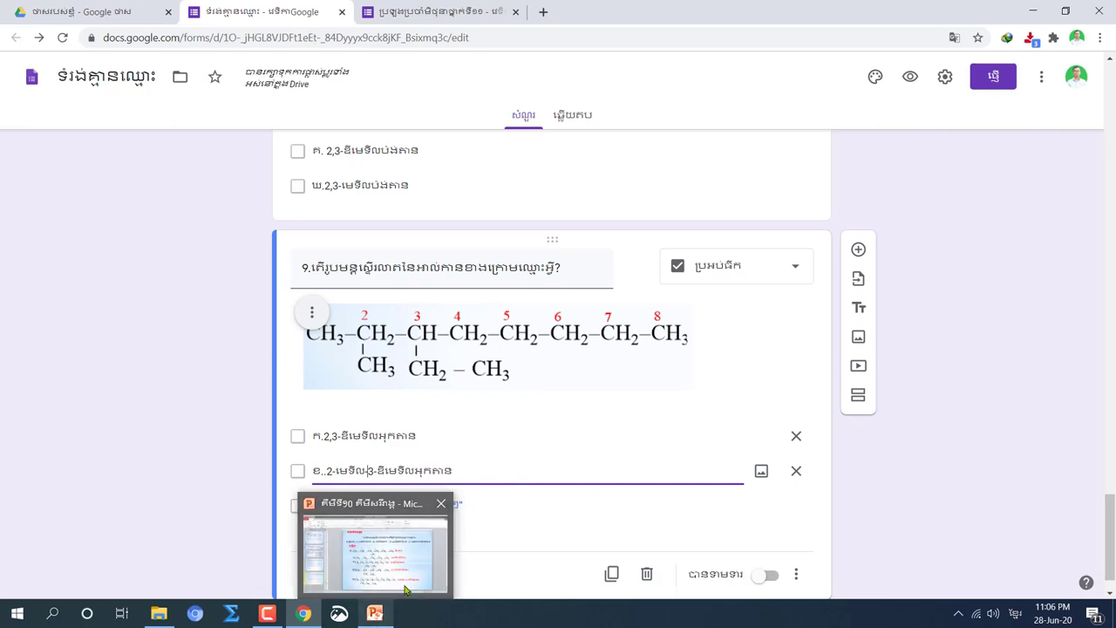
{"action": "left_click", "coordinate": [405, 590]}
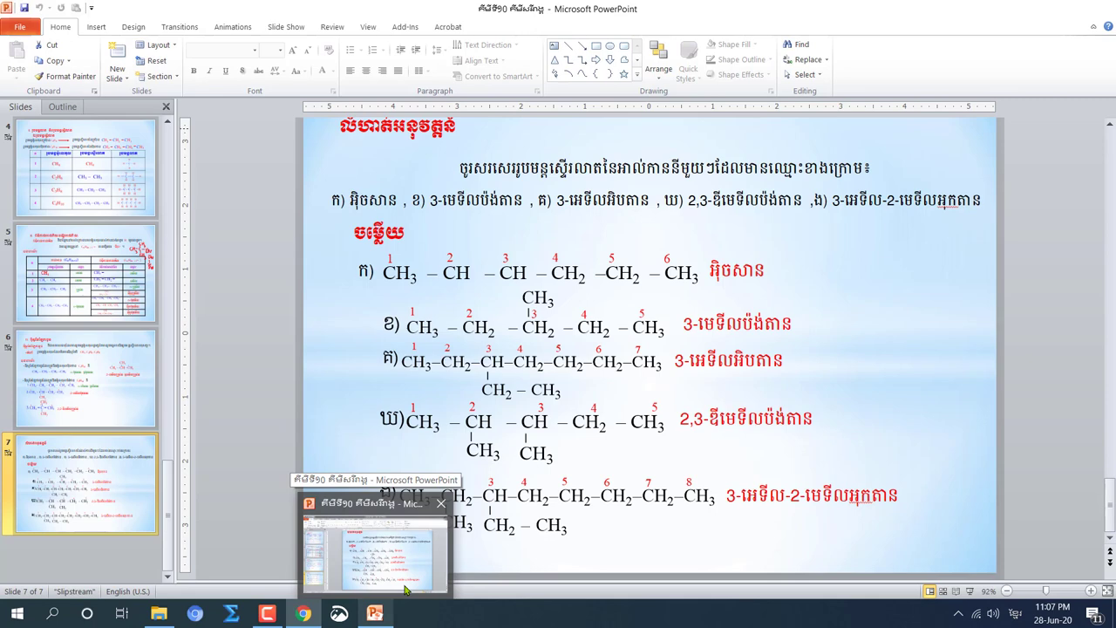
{"action": "key", "text": "alt+Tab"}
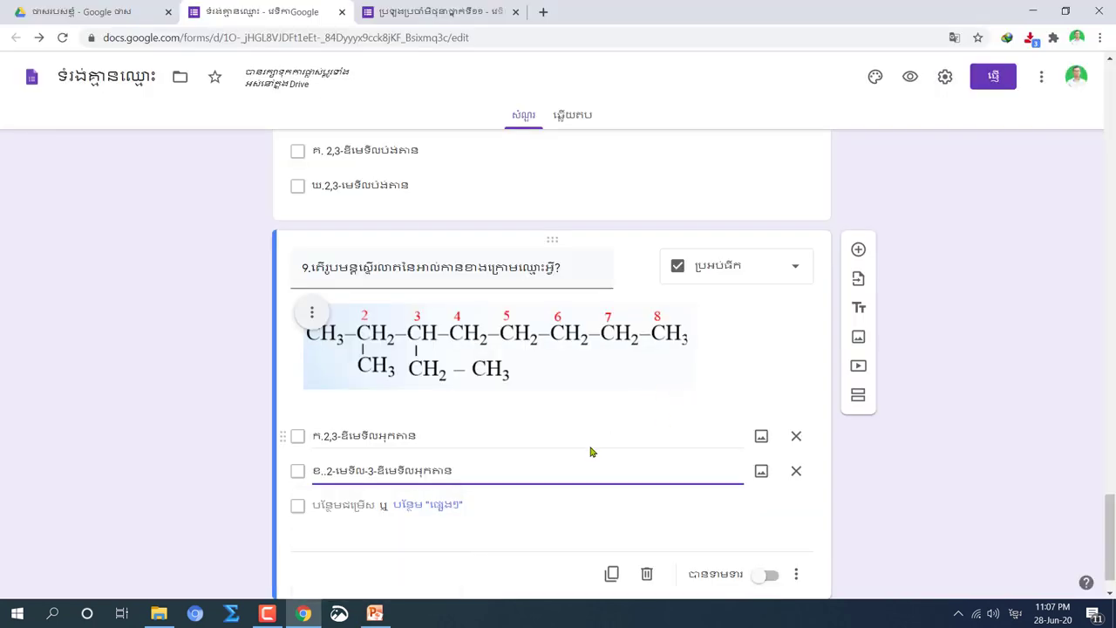
{"action": "left_click", "coordinate": [395, 472]}
{"action": "key", "text": "BackSpace"}
{"action": "key", "text": "BackSpace"}
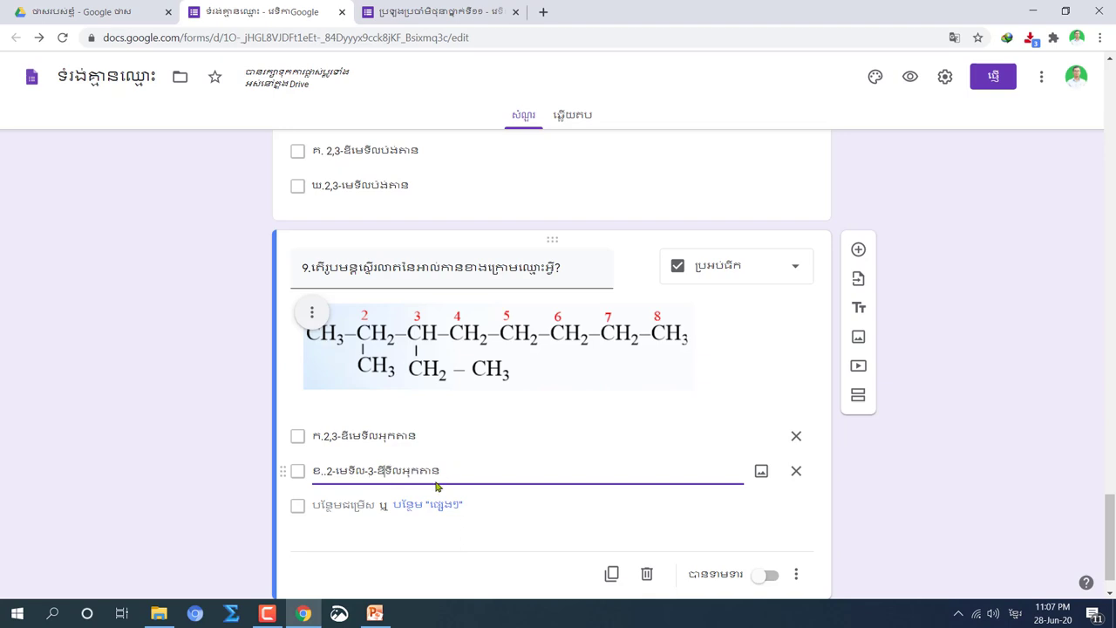
{"action": "key", "text": "BackSpace"}
{"action": "key", "text": "BackSpace"}
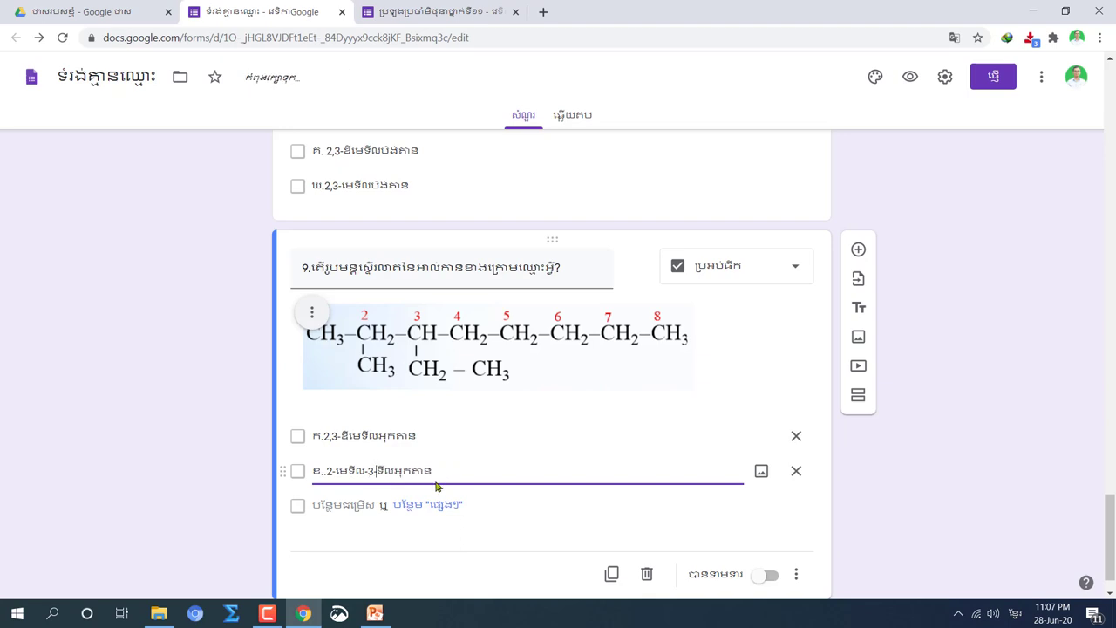
{"action": "type", "text": "អេ"}
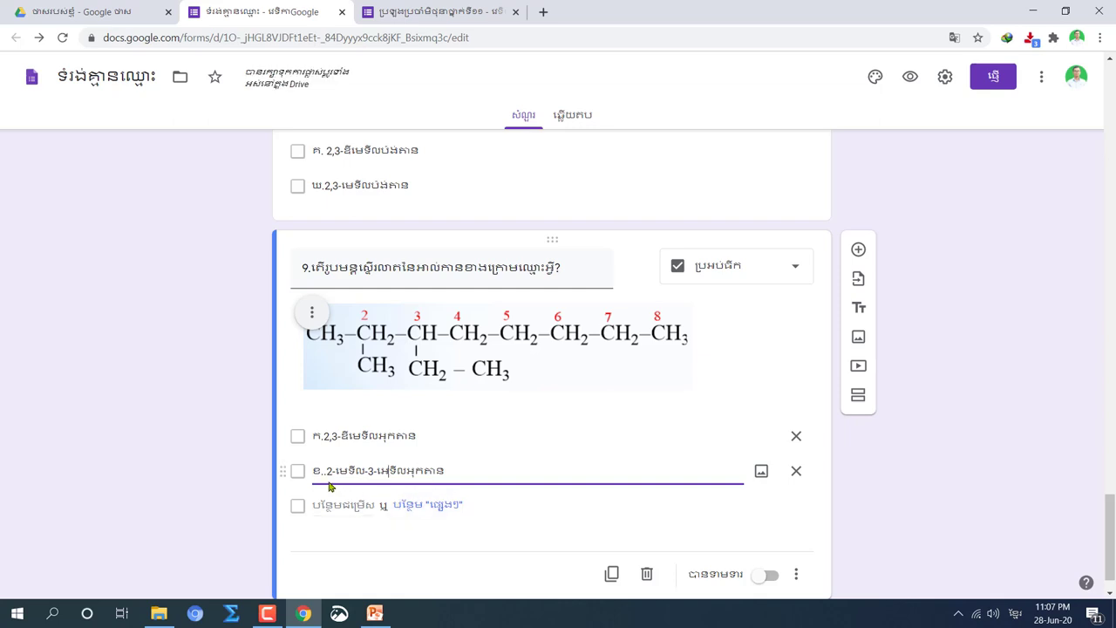
Add a third option to question 9 starting with "គ." and append a copy of the second option's text.
{"action": "left_click", "coordinate": [317, 504]}
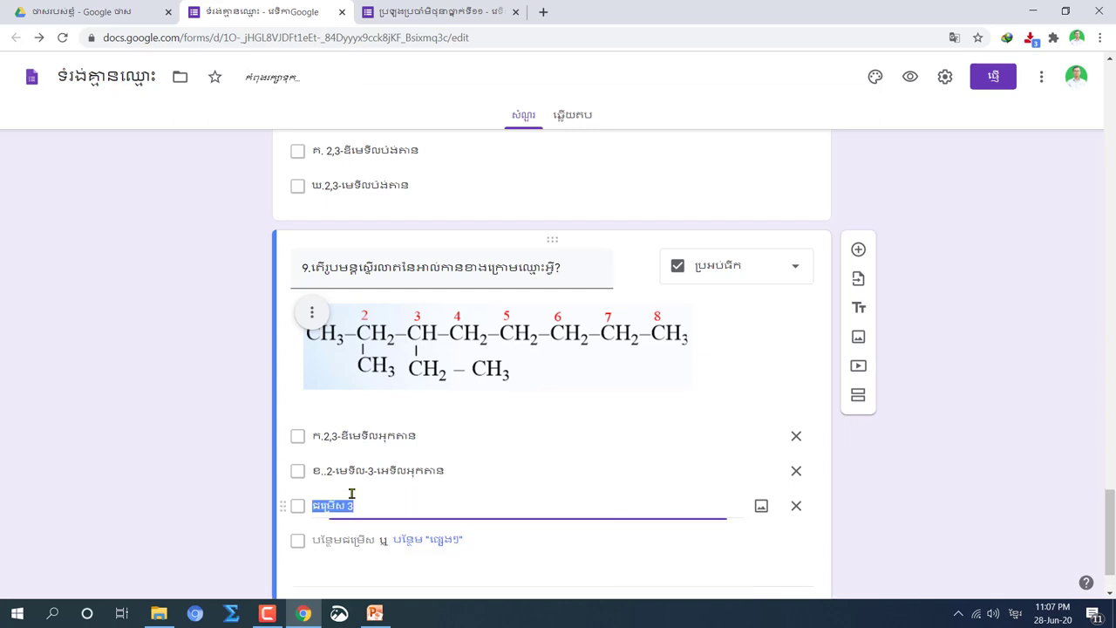
{"action": "left_click", "coordinate": [796, 505]}
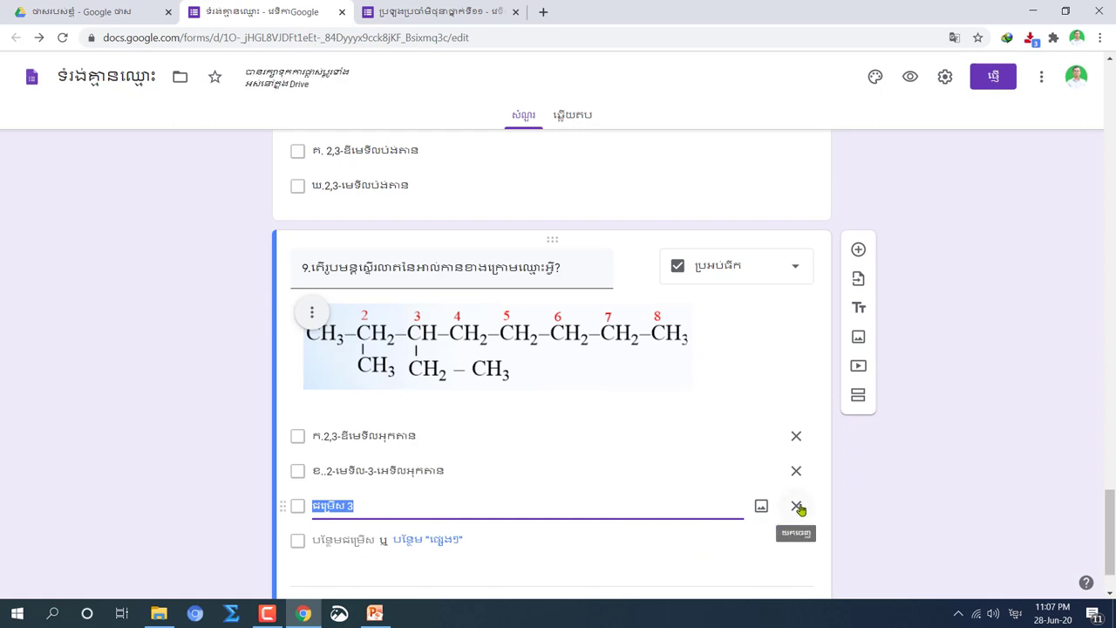
{"action": "left_click", "coordinate": [501, 467]}
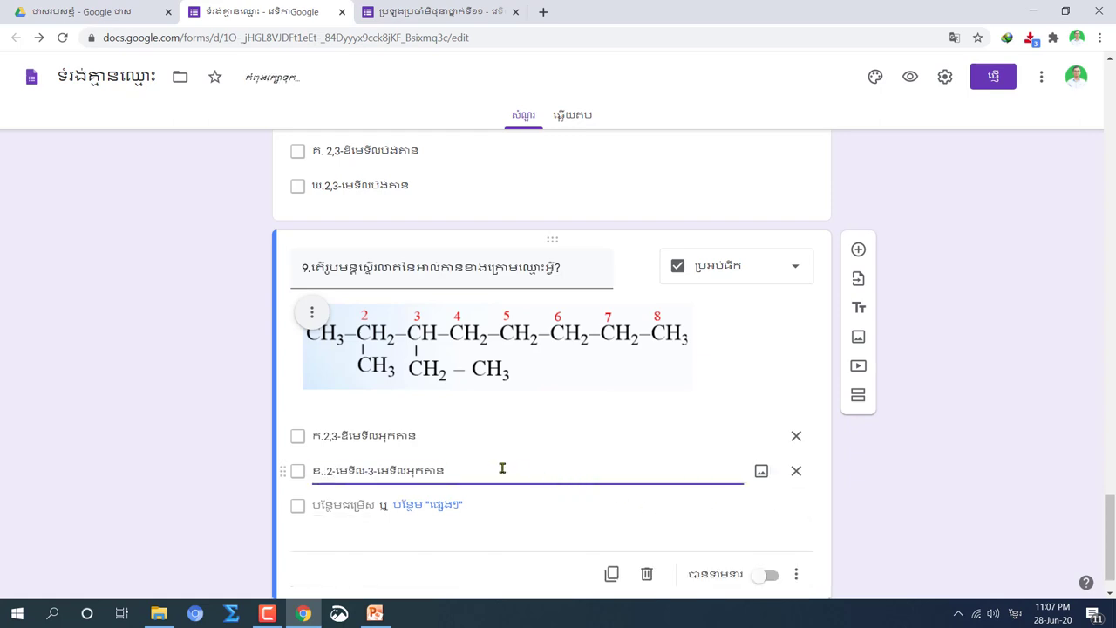
{"action": "key", "text": "Return"}
{"action": "type", "text": "គ"}
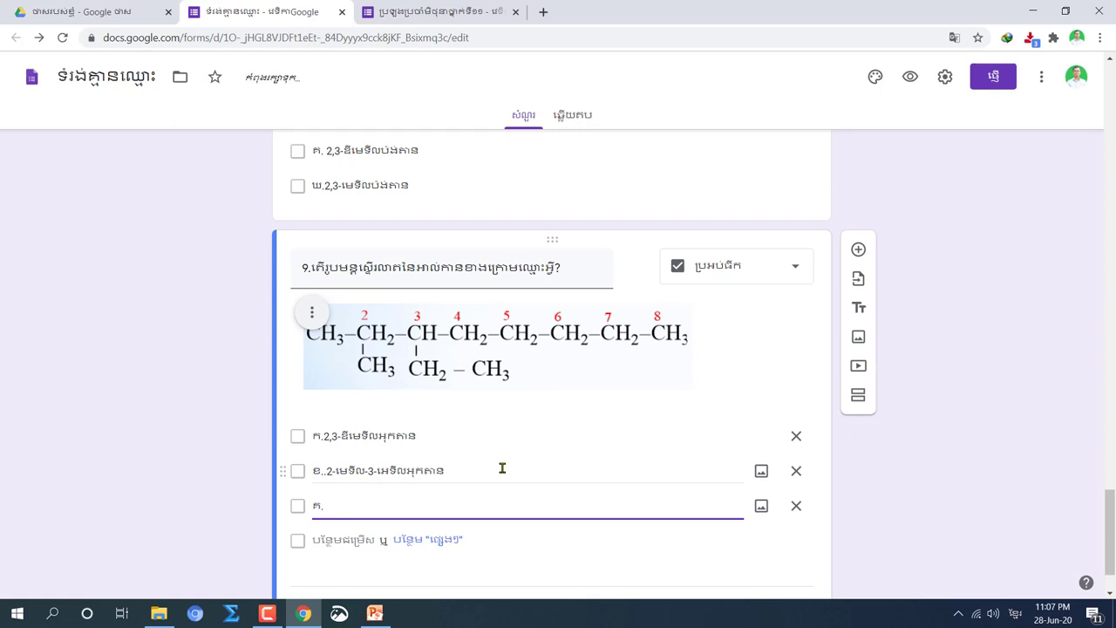
{"action": "type", "text": "."}
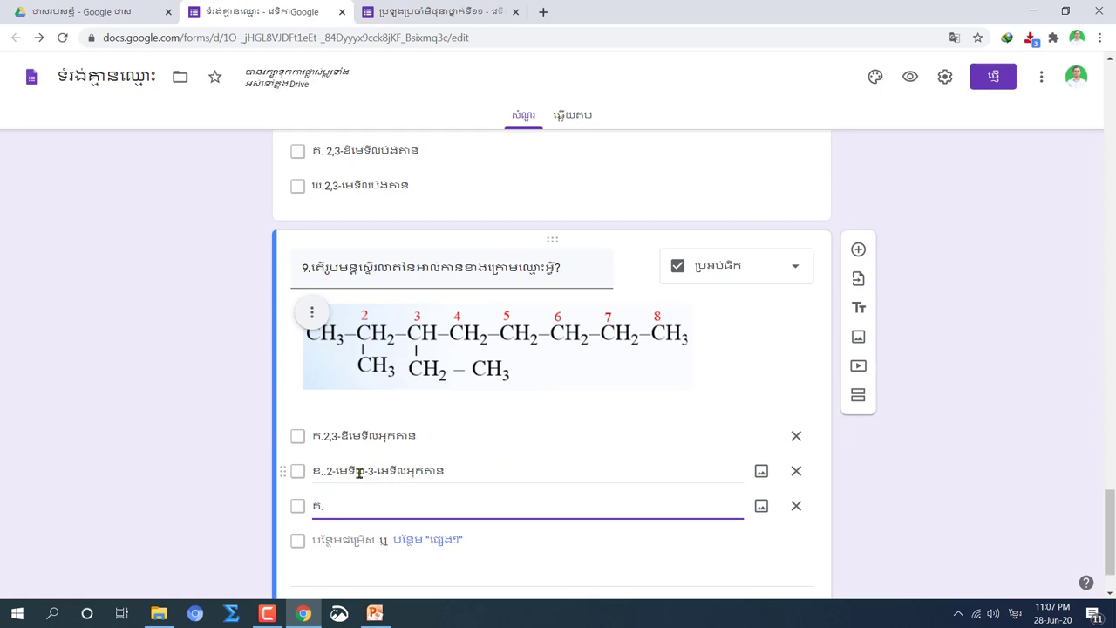
{"action": "triple_click", "coordinate": [368, 471]}
{"action": "key", "text": "ctrl+c"}
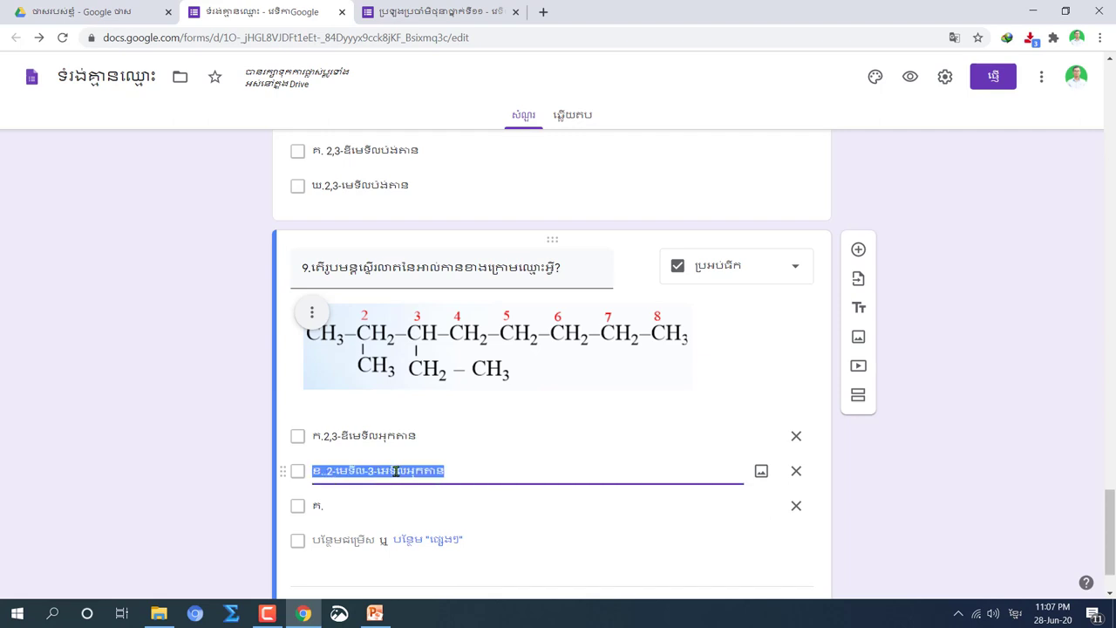
{"action": "left_click", "coordinate": [349, 504]}
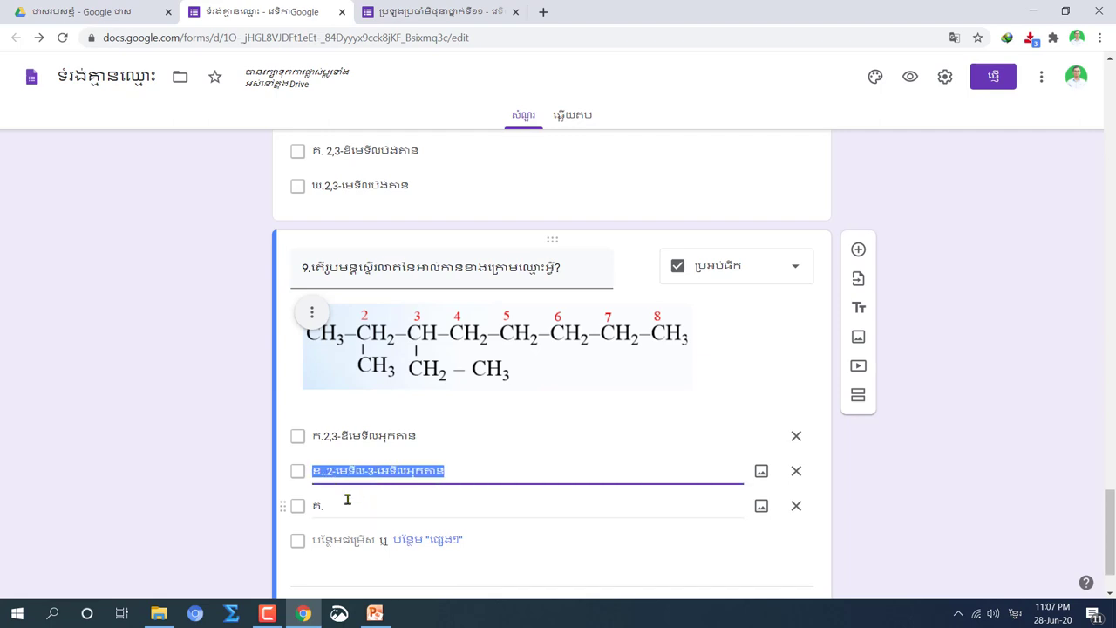
{"action": "key", "text": "BackSpace"}
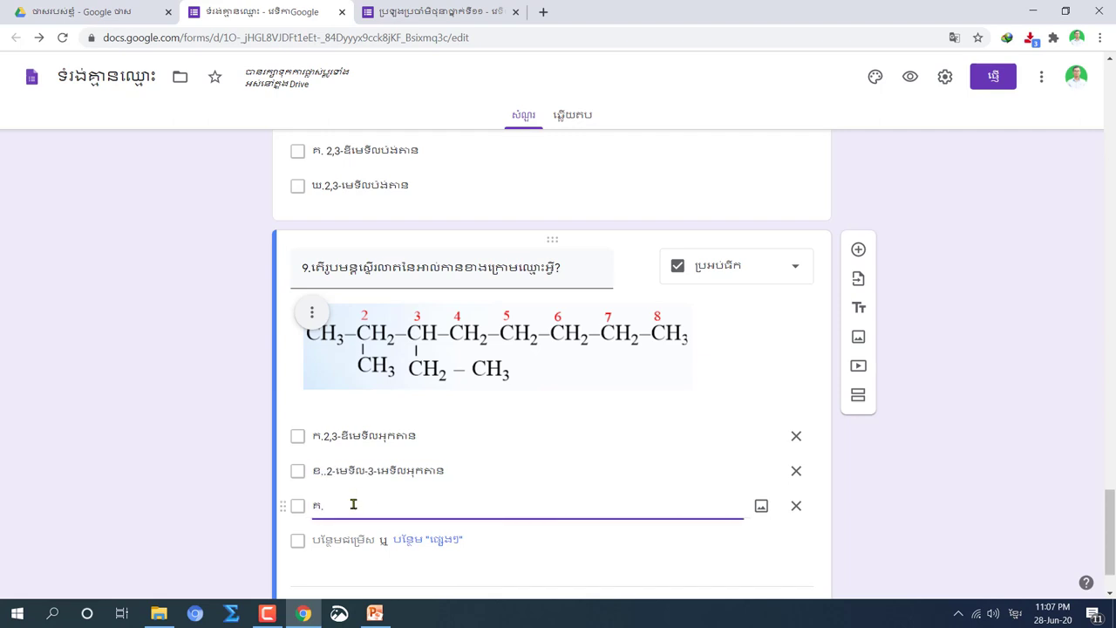
{"action": "key", "text": "ctrl+v"}
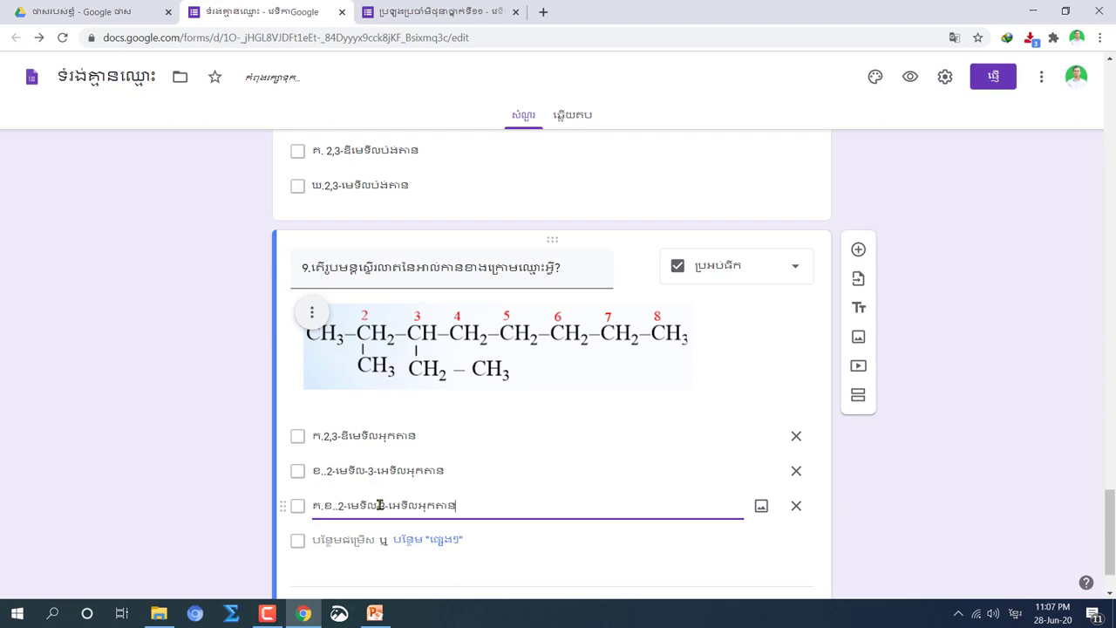
Rewrite the third option of question 9 as "គ.3-អេទីល-2-មេទីលអុកតាន".
{"action": "left_click", "coordinate": [378, 505]}
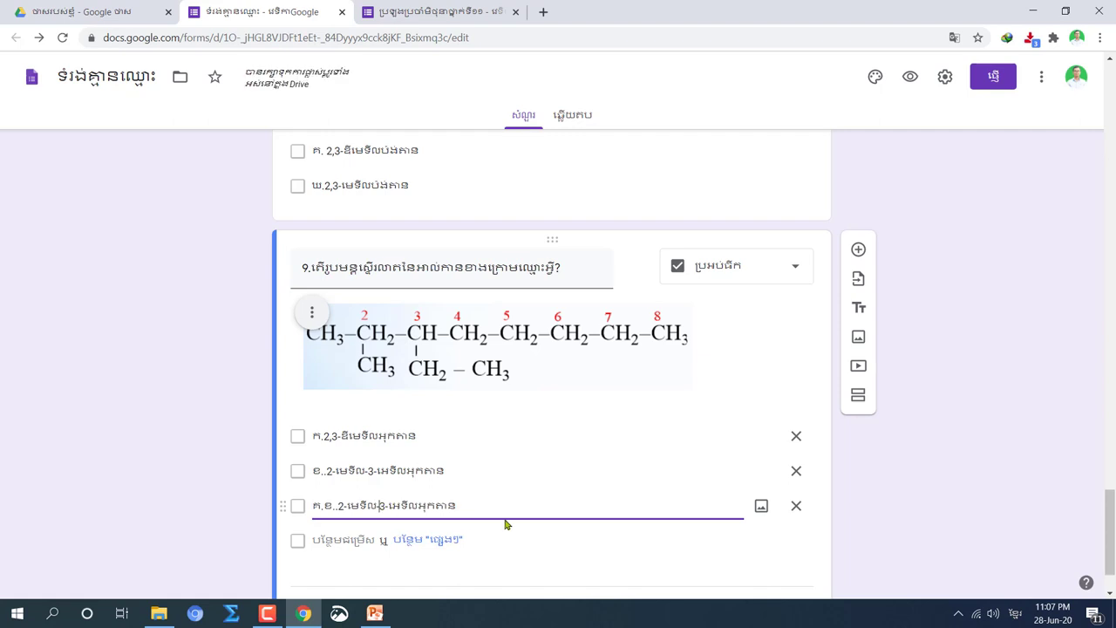
{"action": "key", "text": "BackSpace"}
{"action": "key", "text": "BackSpace"}
{"action": "key", "text": "BackSpace"}
{"action": "key", "text": "BackSpace"}
{"action": "key", "text": "BackSpace"}
{"action": "key", "text": "BackSpace"}
{"action": "key", "text": "BackSpace"}
{"action": "key", "text": "BackSpace"}
{"action": "key", "text": "BackSpace"}
{"action": "key", "text": "BackSpace"}
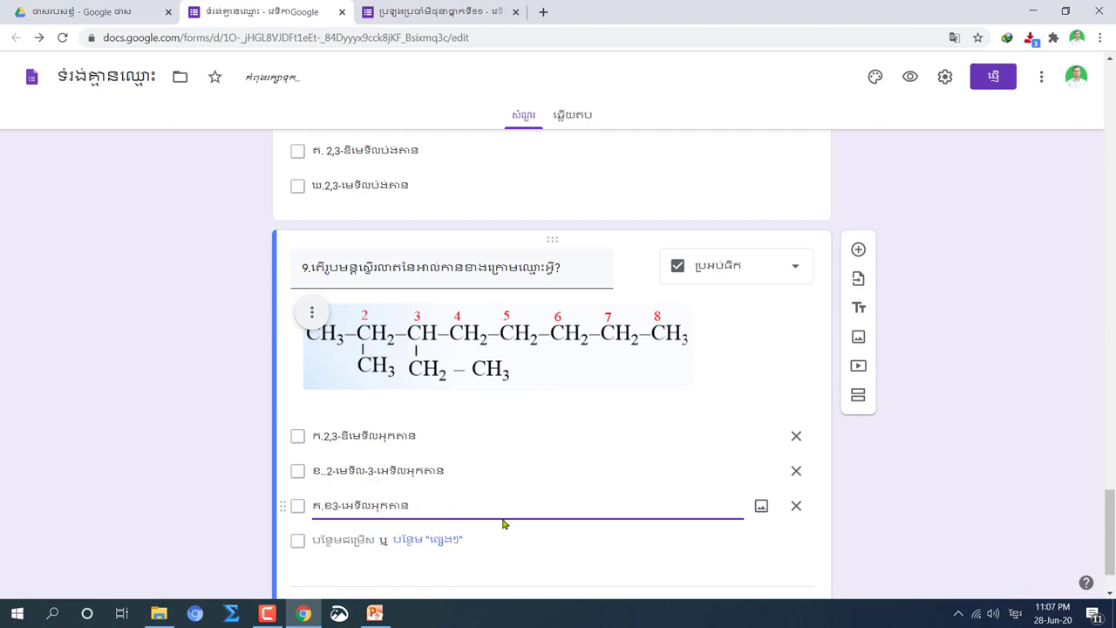
{"action": "key", "text": "BackSpace"}
{"action": "type", "text": "-2-មេទីល"}
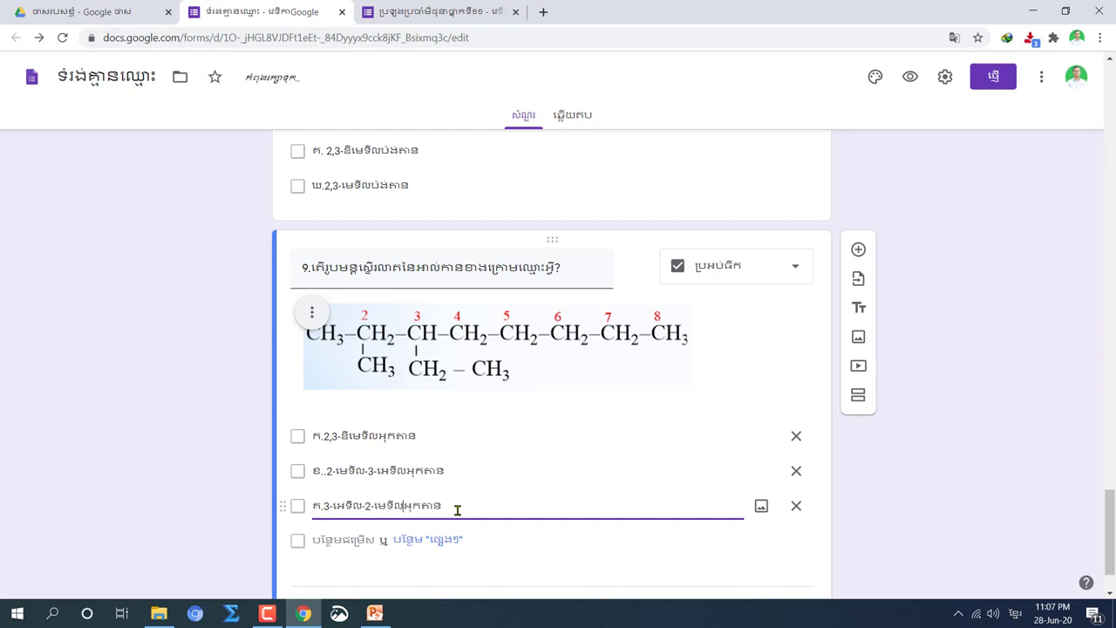
Add a fourth option to question 9, reusing the third option's text as "ឃ..3-អេទីល-2-មេទីលអុកតាន".
{"action": "key", "text": "Return"}
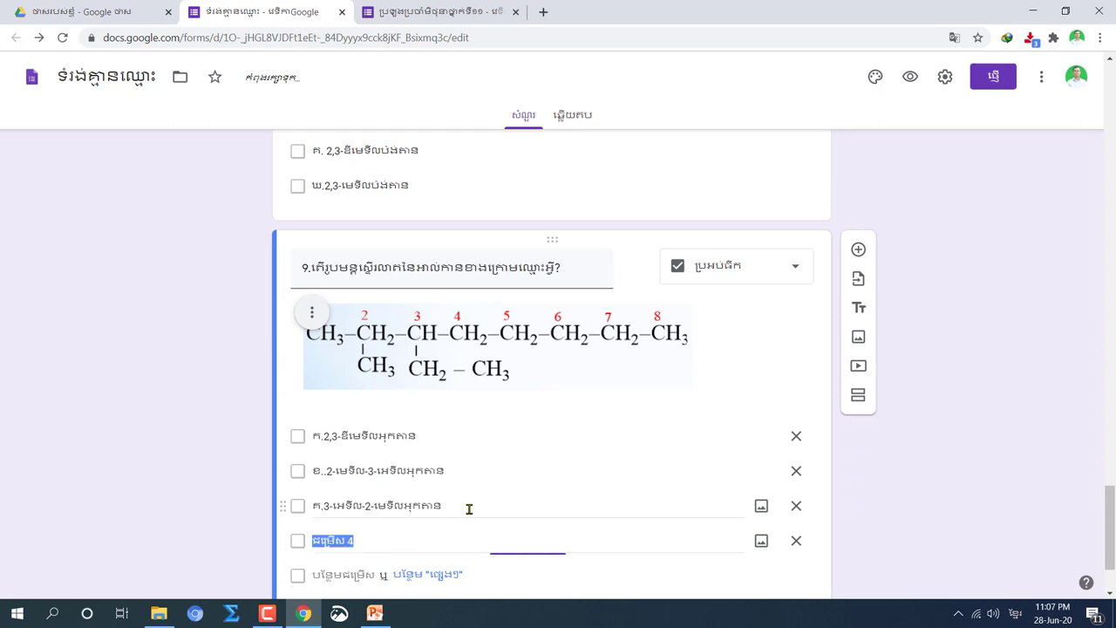
{"action": "type", "text": "ឃ."}
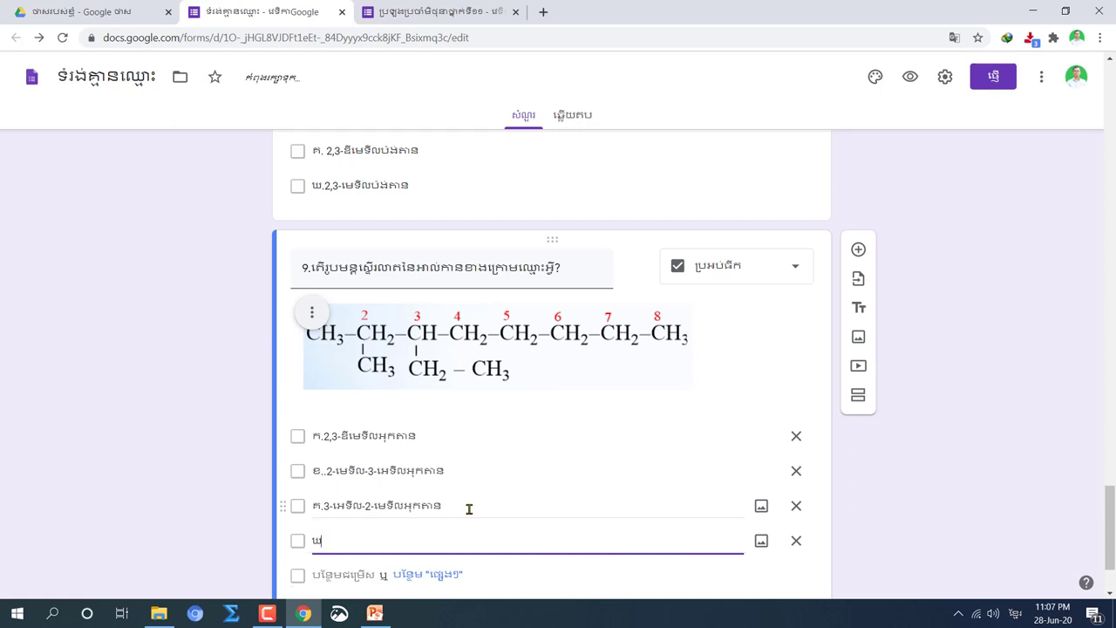
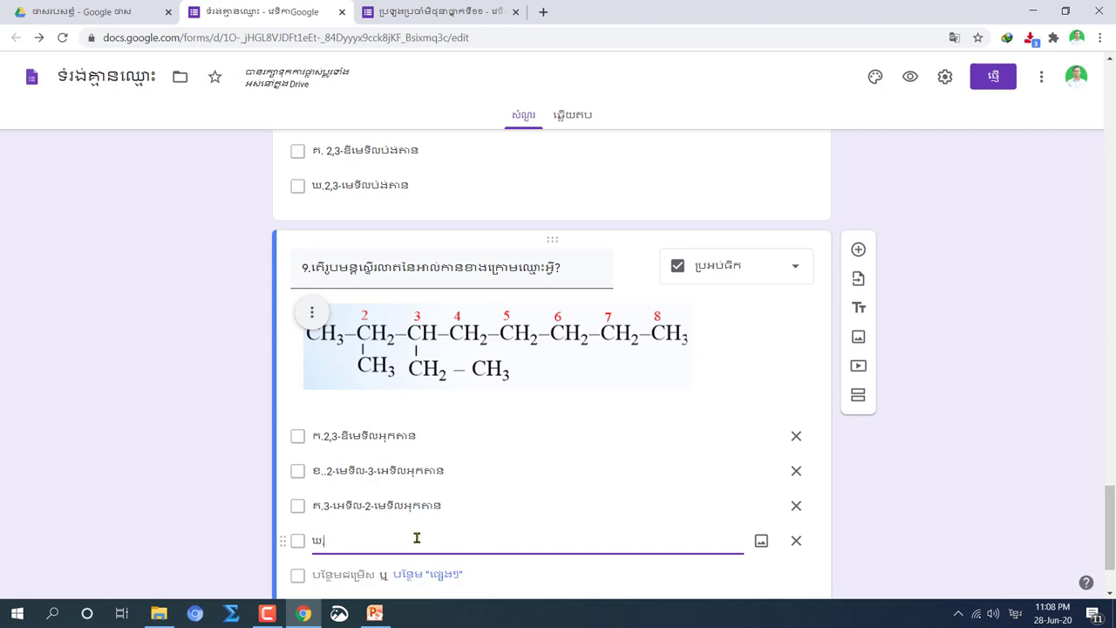
{"action": "triple_click", "coordinate": [312, 505]}
{"action": "key", "text": "ctrl+c"}
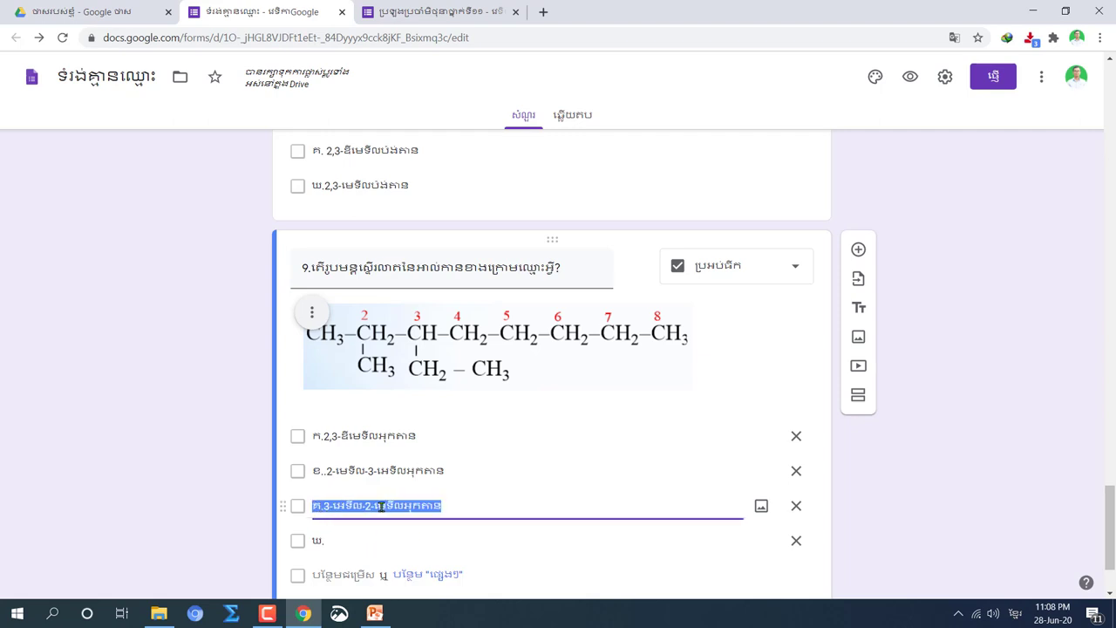
{"action": "left_click", "coordinate": [340, 541]}
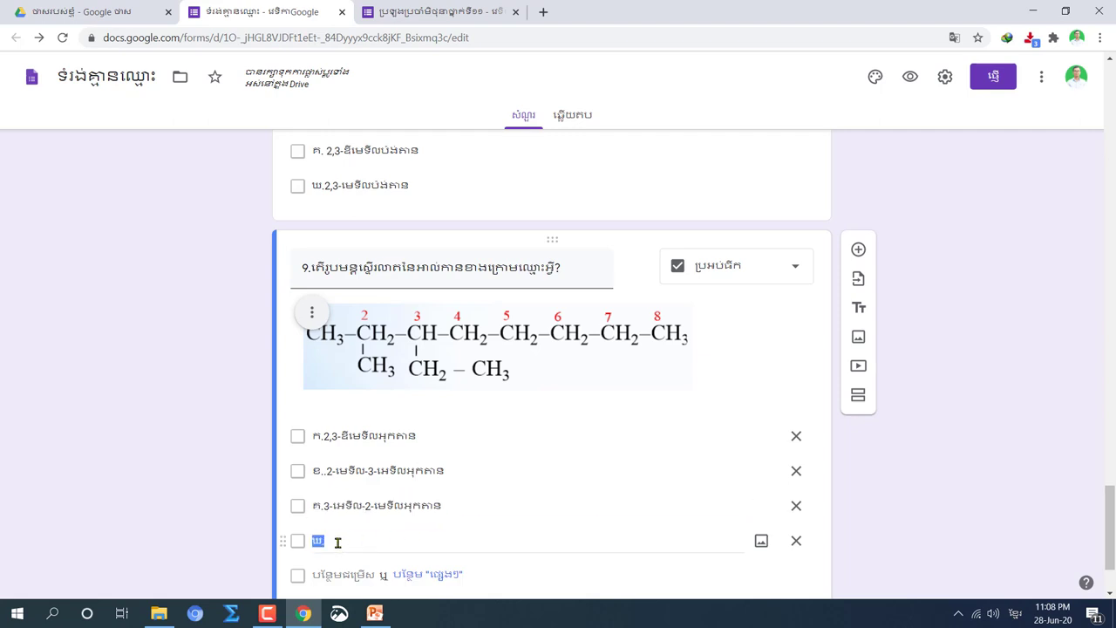
{"action": "key", "text": "BackSpace"}
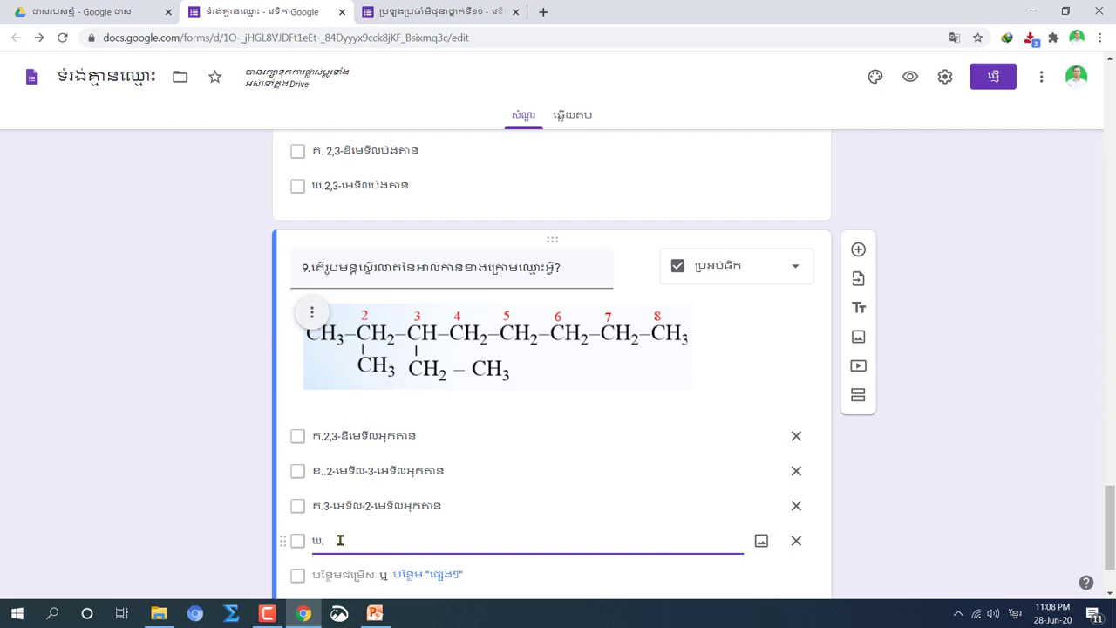
{"action": "key", "text": "ctrl+v"}
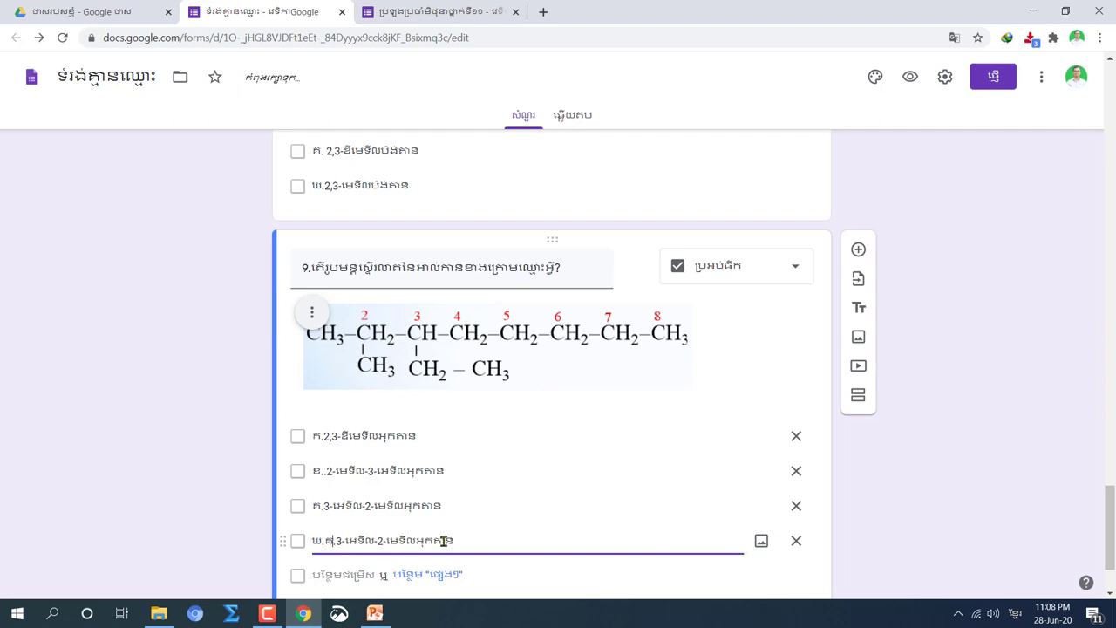
{"action": "left_click", "coordinate": [333, 541]}
{"action": "key", "text": "BackSpace"}
{"action": "key", "text": "BackSpace"}
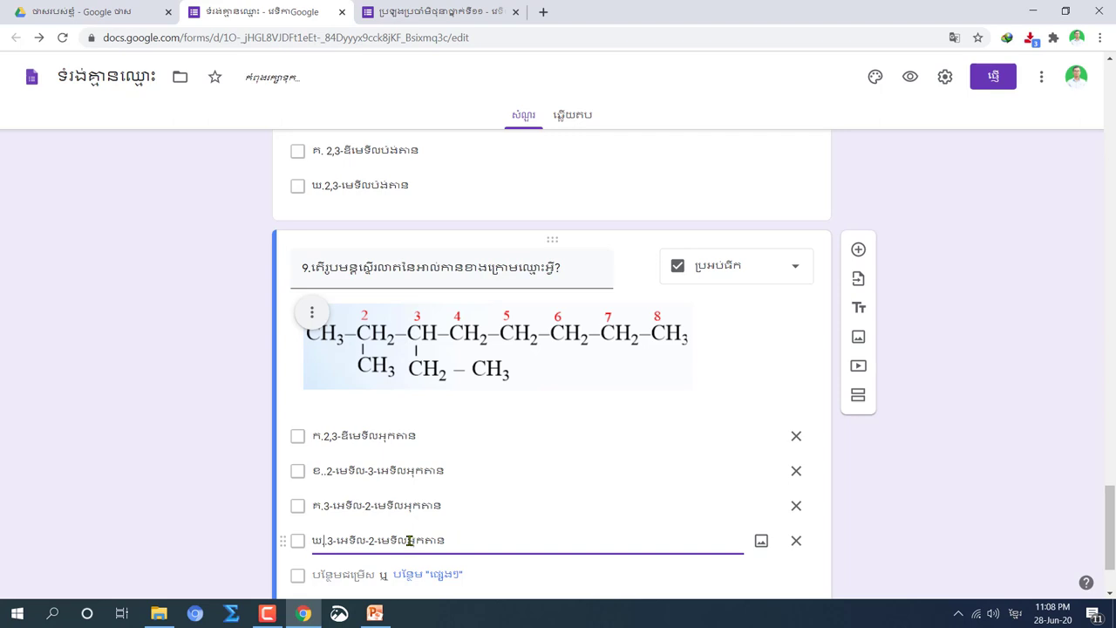
Change the ending of the fourth option of question 9 to "អិបតាន" and add a new blank question below question 9.
{"action": "left_click_drag", "start_coordinate": [406, 540], "coordinate": [446, 541]}
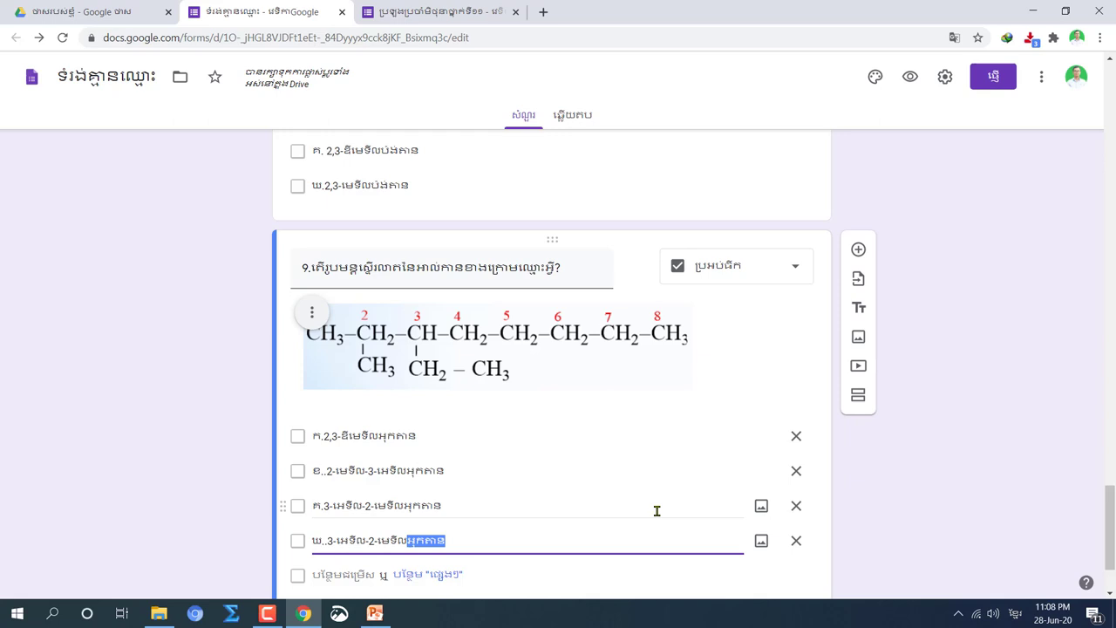
{"action": "type", "text": "អ"}
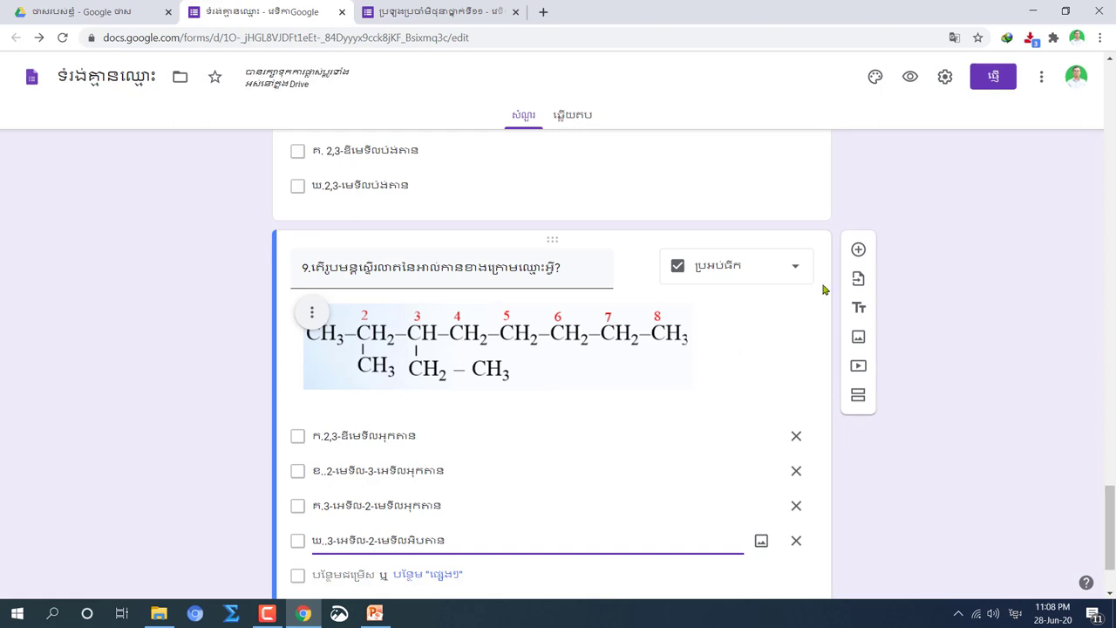
{"action": "left_click", "coordinate": [857, 253]}
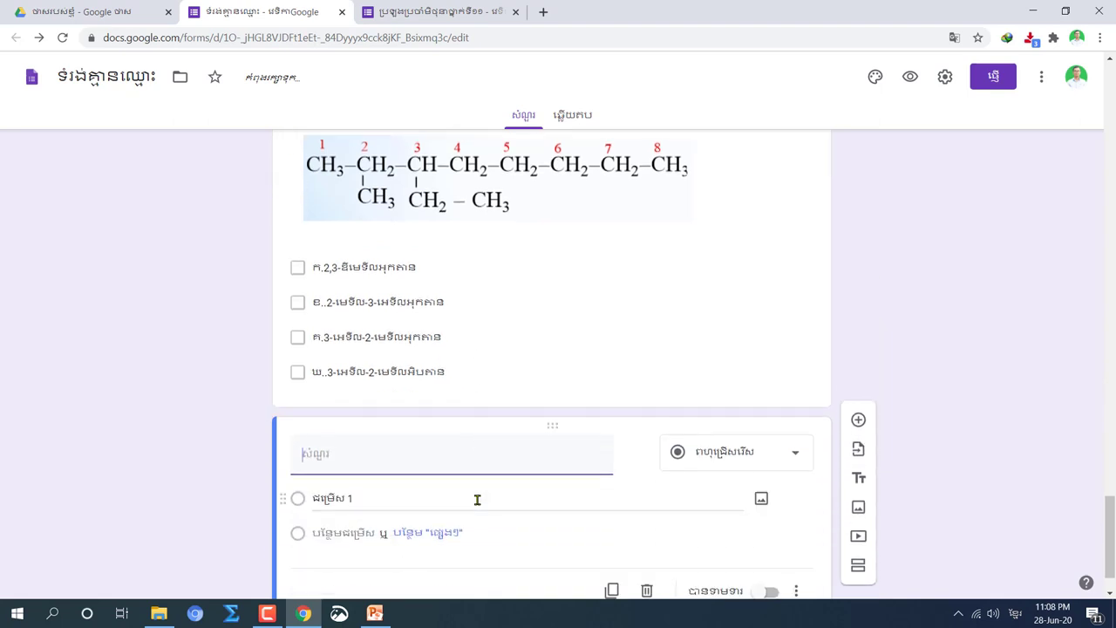
Copy question 9's text into the new blank question and renumber it as "10.តើរូបមន្តស្ទើរលាតនៃអាល់កានខាងក្រោមឈ្មោះអ្វី?".
{"action": "scroll", "coordinate": [462, 498], "scroll_direction": "up", "scroll_amount": 2}
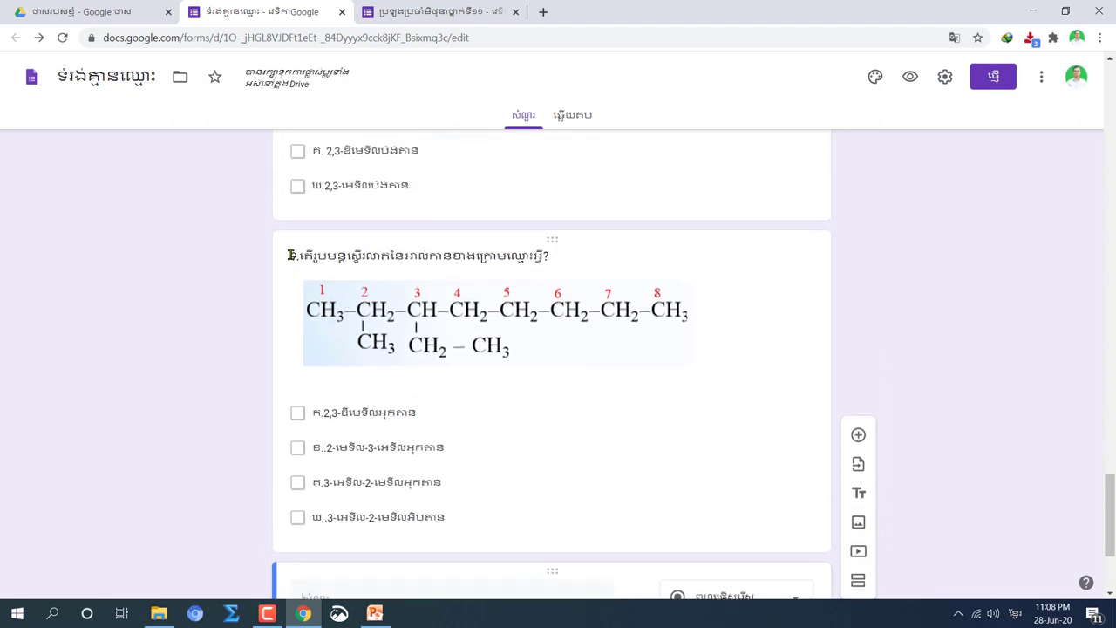
{"action": "left_click_drag", "start_coordinate": [290, 254], "coordinate": [563, 259]}
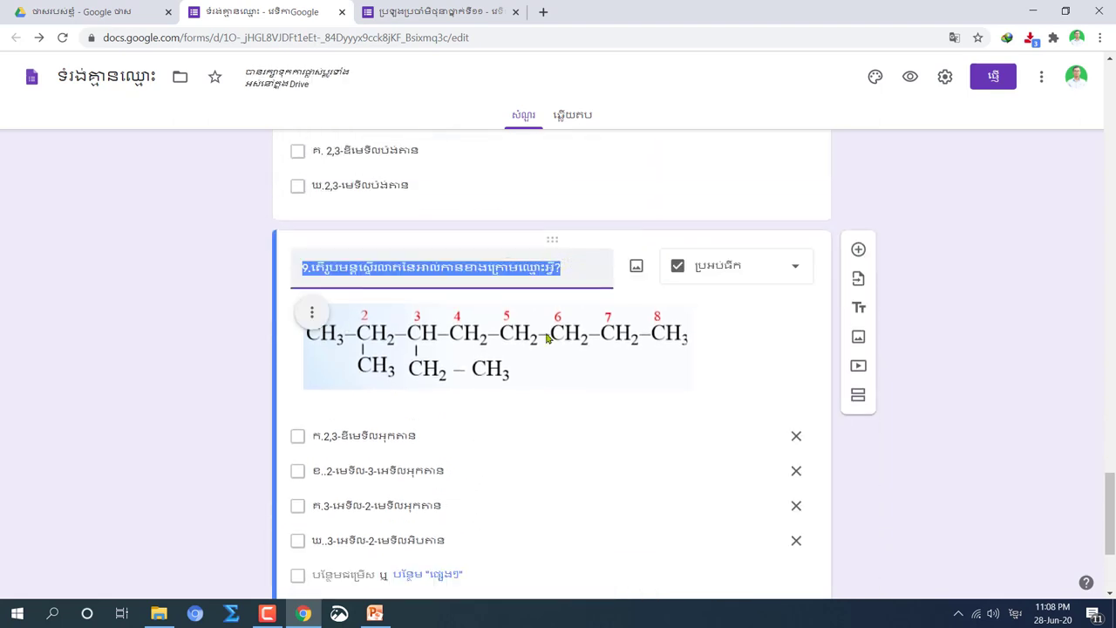
{"action": "scroll", "coordinate": [479, 528], "scroll_direction": "down", "scroll_amount": 3}
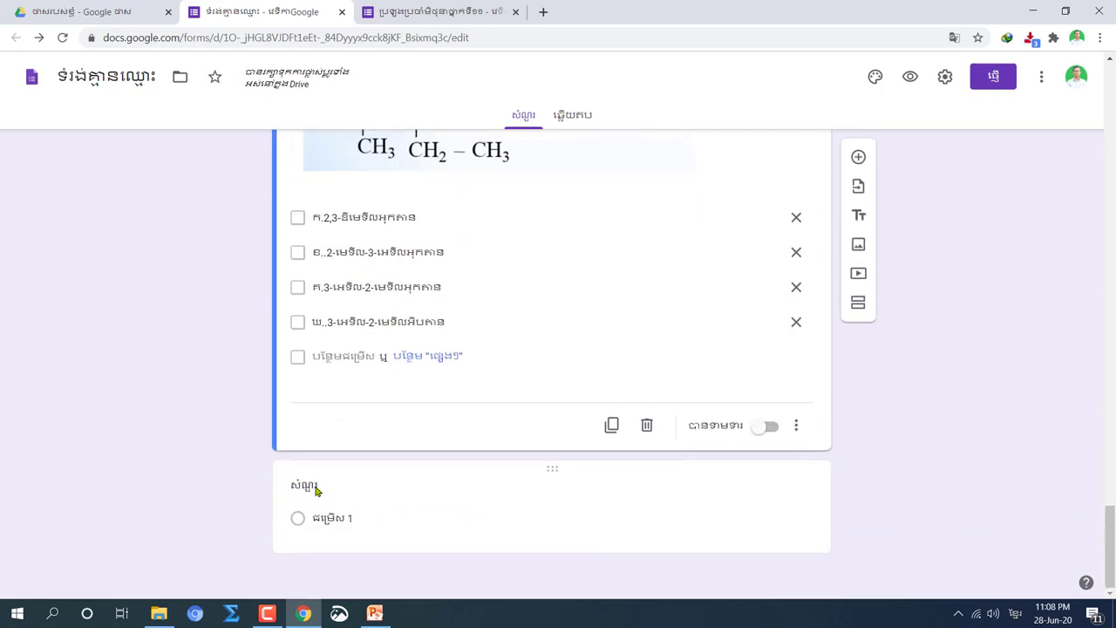
{"action": "left_click", "coordinate": [316, 491]}
{"action": "type", "text": "9.តើរូបមន្តស្ទើរលាតនៃអាល់កានខាងក្រោមឈ្មោះអ្វី?"}
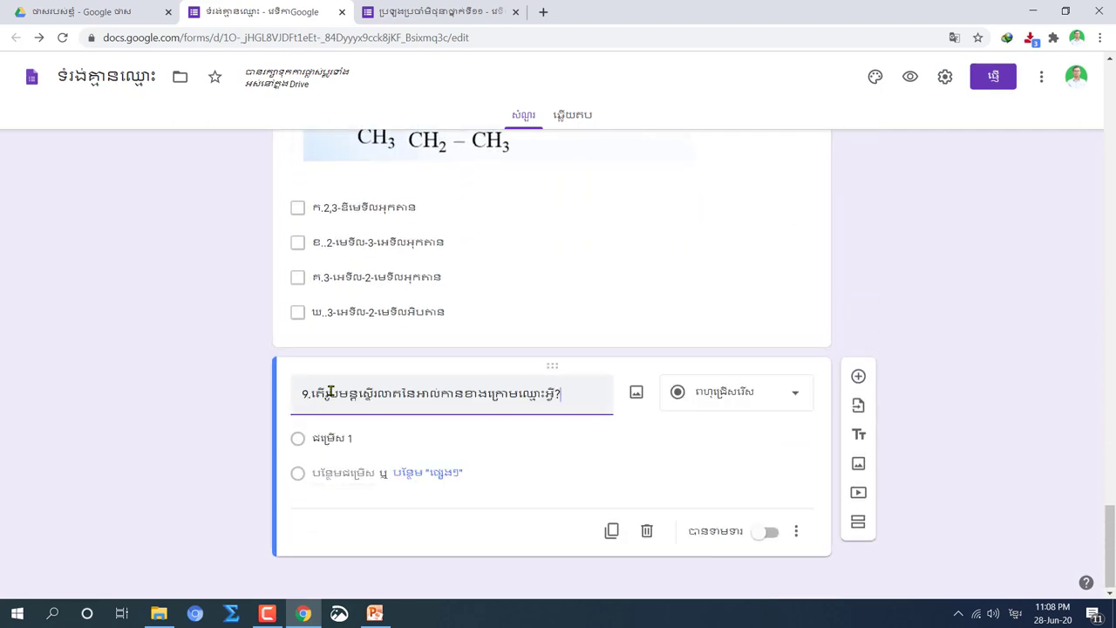
{"action": "left_click_drag", "start_coordinate": [308, 394], "coordinate": [297, 394]}
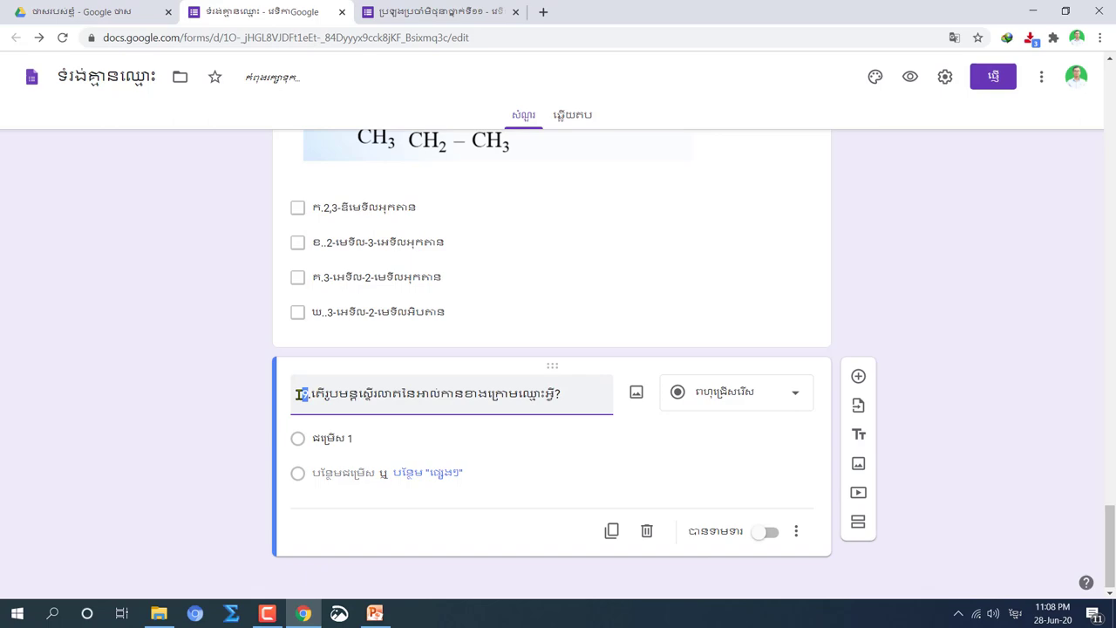
{"action": "type", "text": "10"}
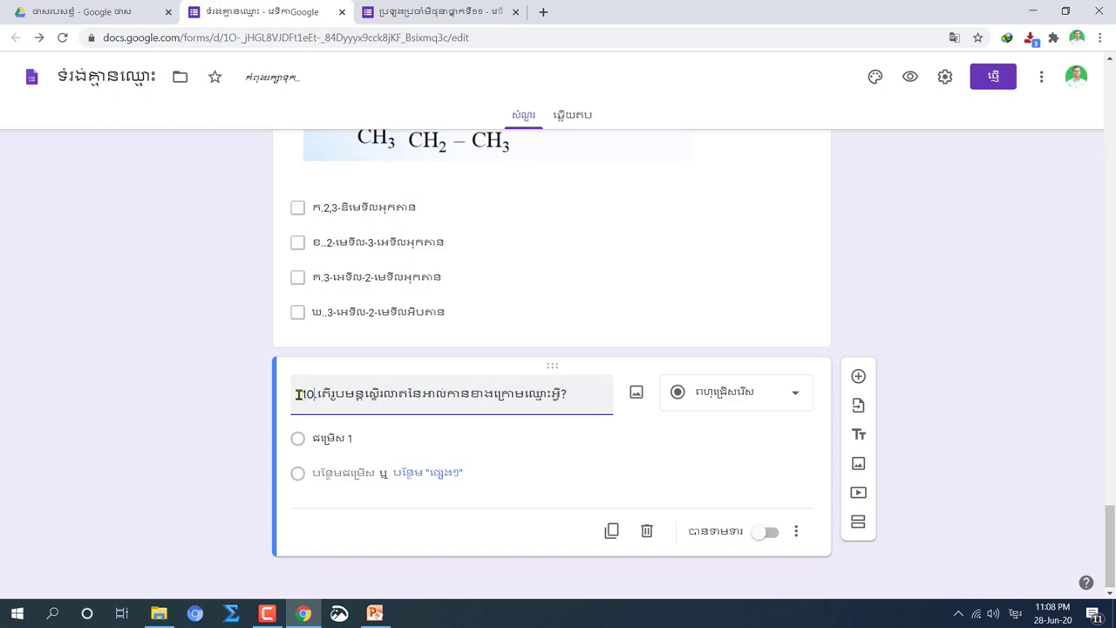
Insert the image file "6" from the desktop into question 10.
{"action": "left_click", "coordinate": [636, 394]}
{"action": "left_click", "coordinate": [1065, 12]}
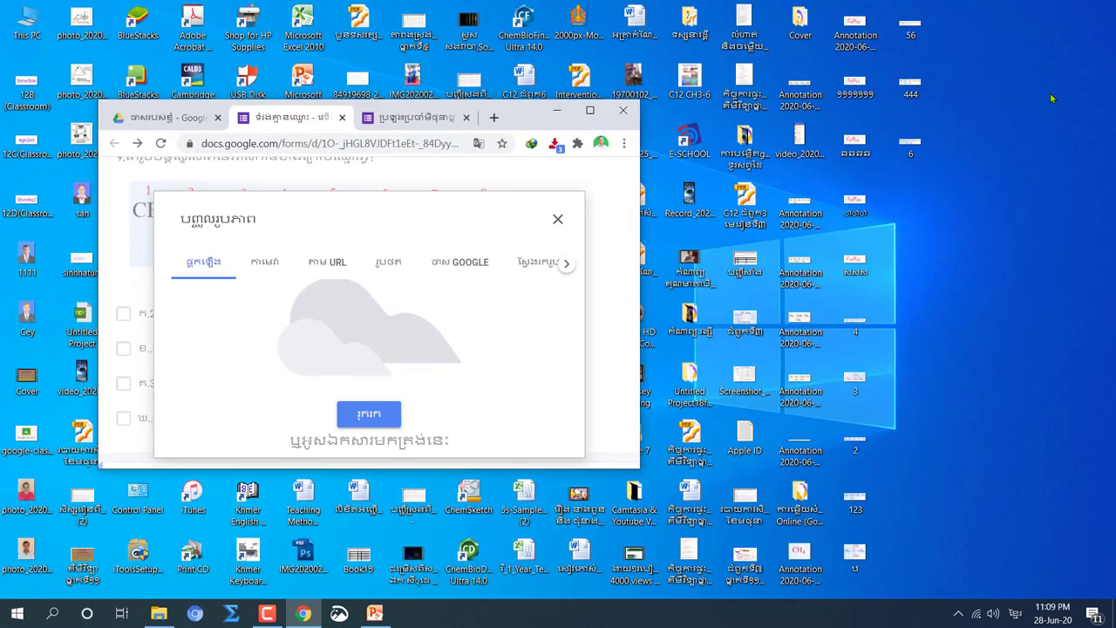
{"action": "left_click_drag", "start_coordinate": [910, 139], "coordinate": [332, 349]}
{"action": "left_click", "coordinate": [589, 111]}
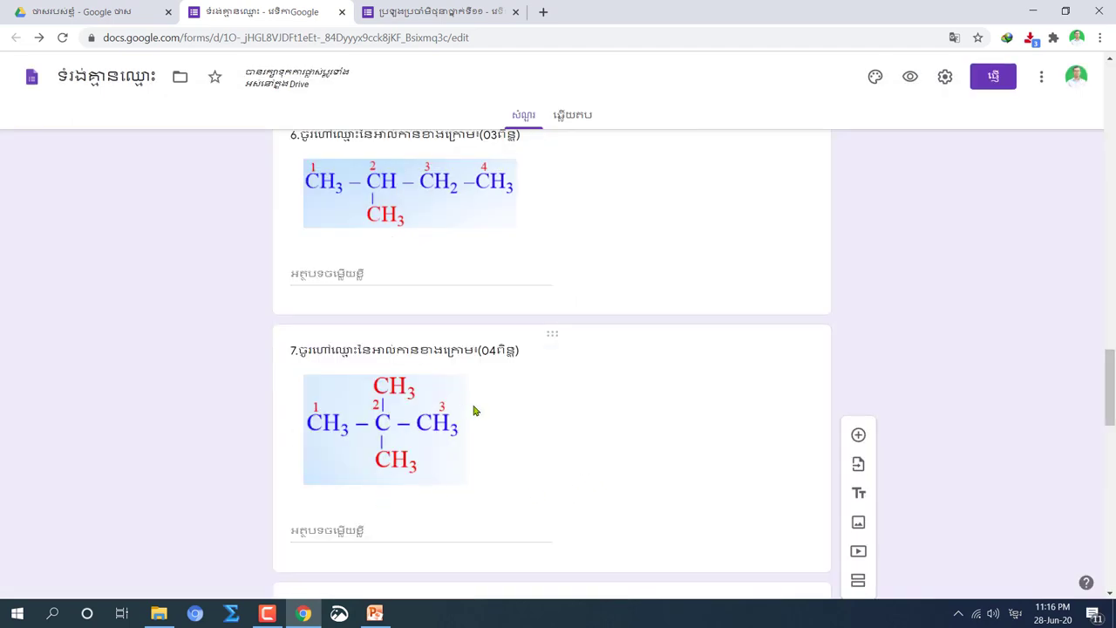
Review the June exam section from question 1 to question 10, checking each question's points, formula images and answer options.
{"action": "scroll", "coordinate": [529, 426], "scroll_direction": "down", "scroll_amount": 1}
{"action": "scroll", "coordinate": [529, 427], "scroll_direction": "down", "scroll_amount": 4}
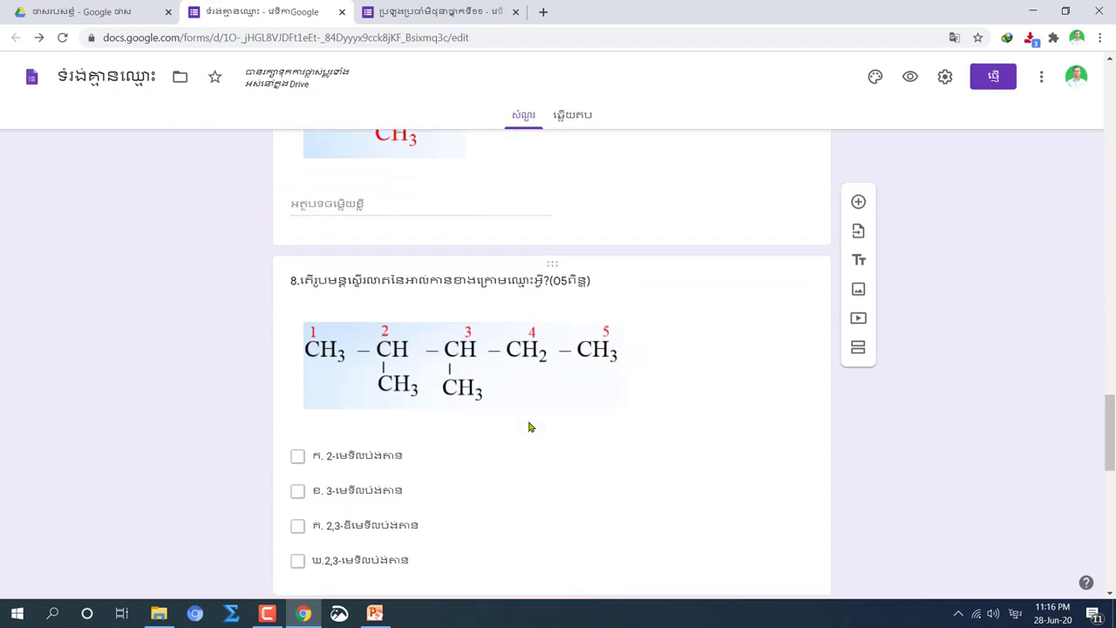
{"action": "scroll", "coordinate": [529, 426], "scroll_direction": "up", "scroll_amount": 12}
{"action": "scroll", "coordinate": [529, 421], "scroll_direction": "up", "scroll_amount": 20}
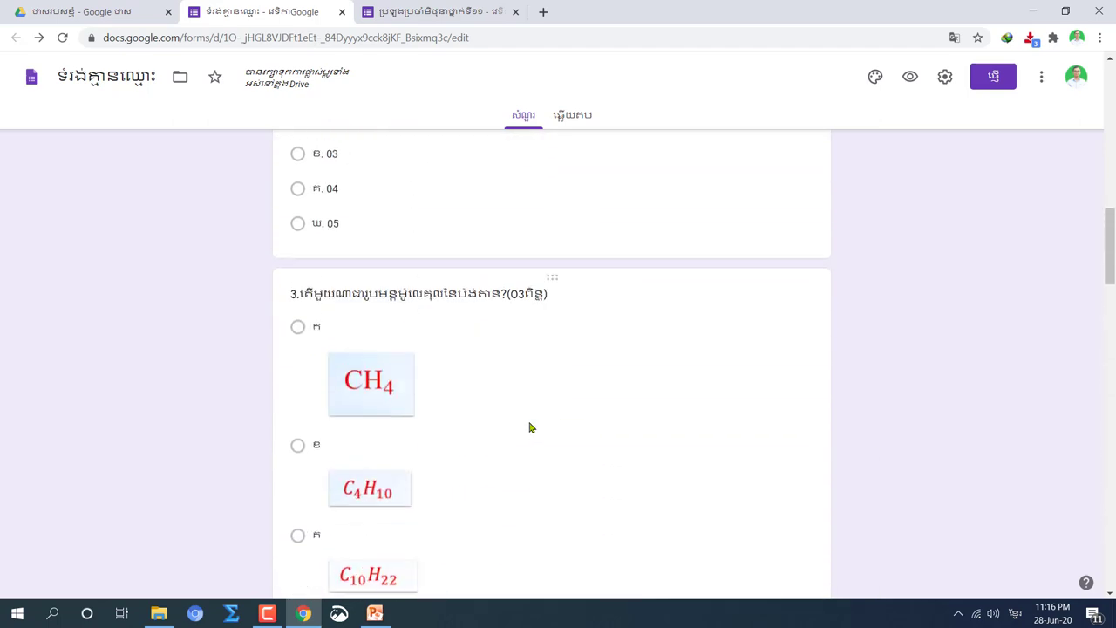
{"action": "scroll", "coordinate": [532, 429], "scroll_direction": "down", "scroll_amount": 5}
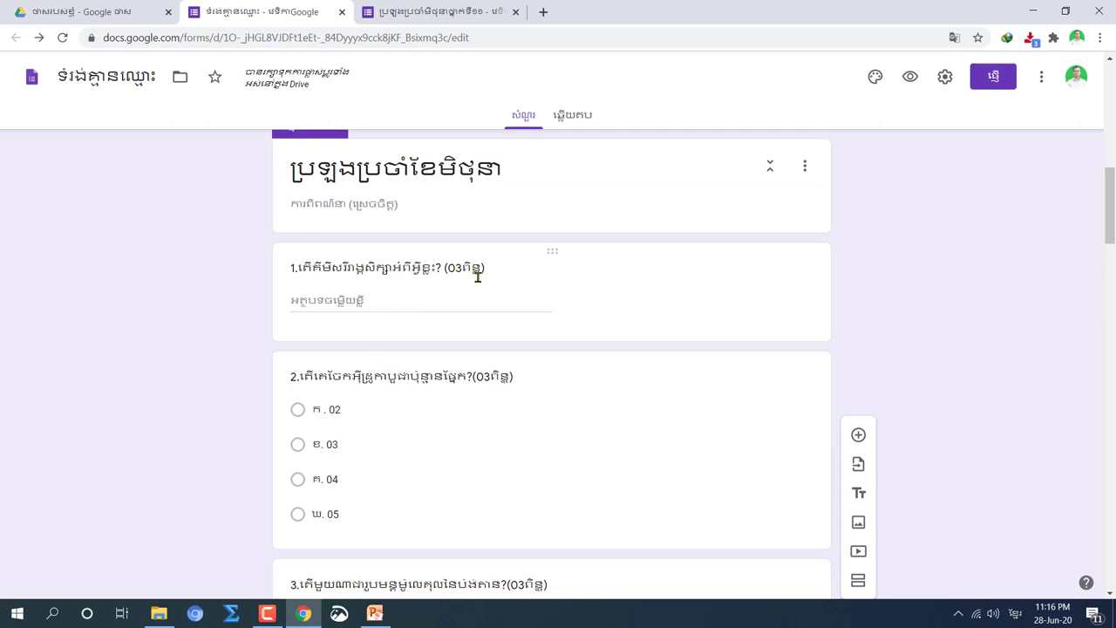
{"action": "scroll", "coordinate": [509, 401], "scroll_direction": "down", "scroll_amount": 5}
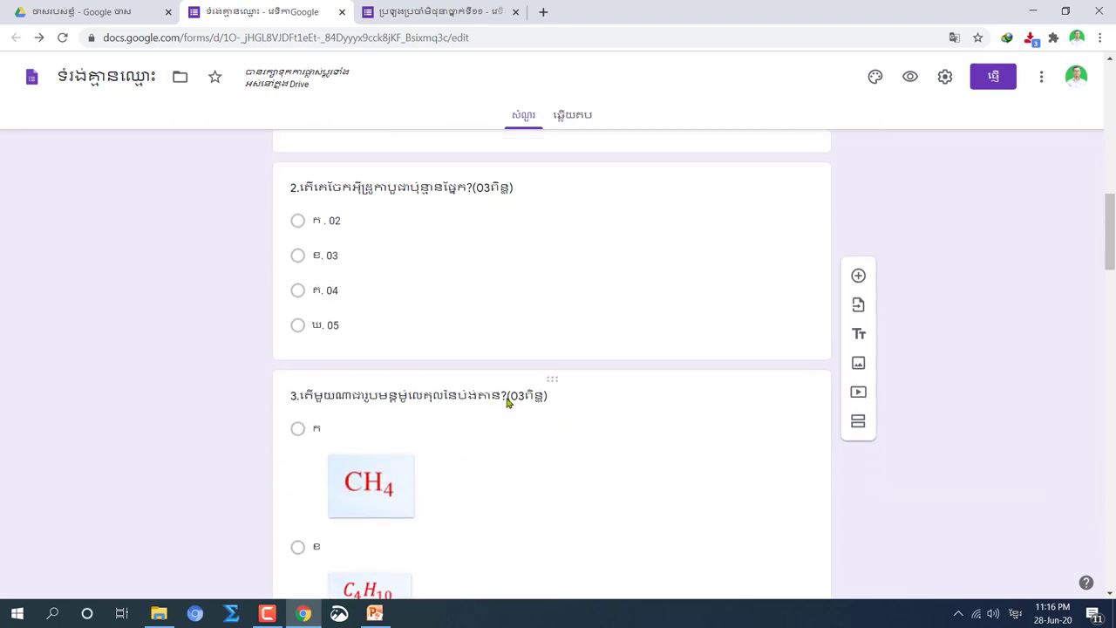
{"action": "scroll", "coordinate": [523, 395], "scroll_direction": "down", "scroll_amount": 4}
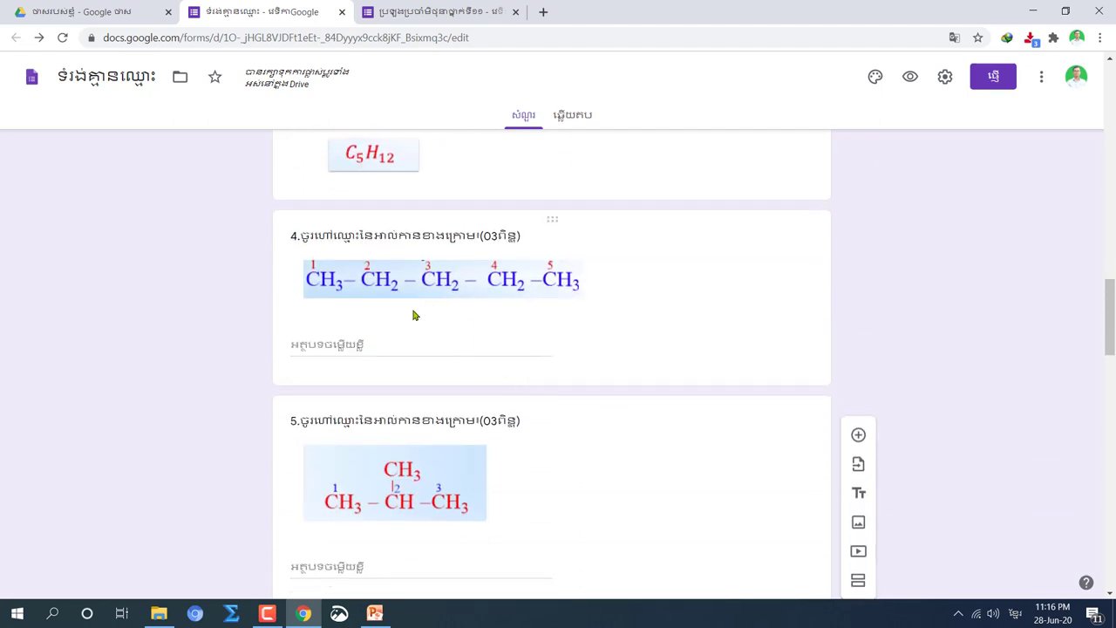
{"action": "scroll", "coordinate": [429, 336], "scroll_direction": "down", "scroll_amount": 1}
{"action": "scroll", "coordinate": [429, 336], "scroll_direction": "down", "scroll_amount": 2}
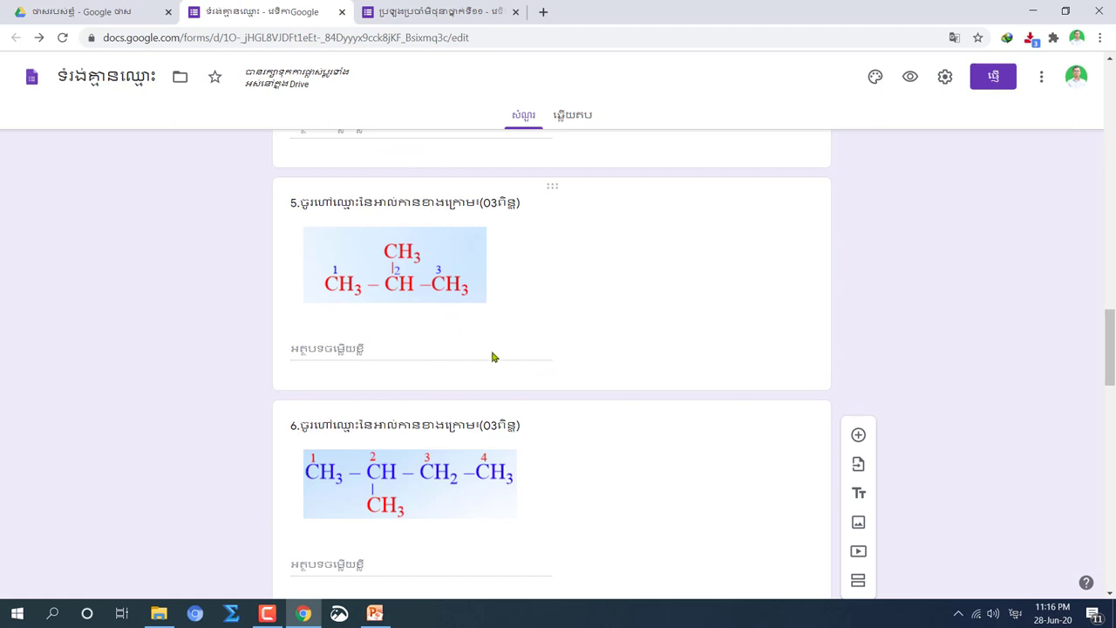
{"action": "scroll", "coordinate": [510, 375], "scroll_direction": "down", "scroll_amount": 3}
{"action": "scroll", "coordinate": [506, 393], "scroll_direction": "down", "scroll_amount": 1}
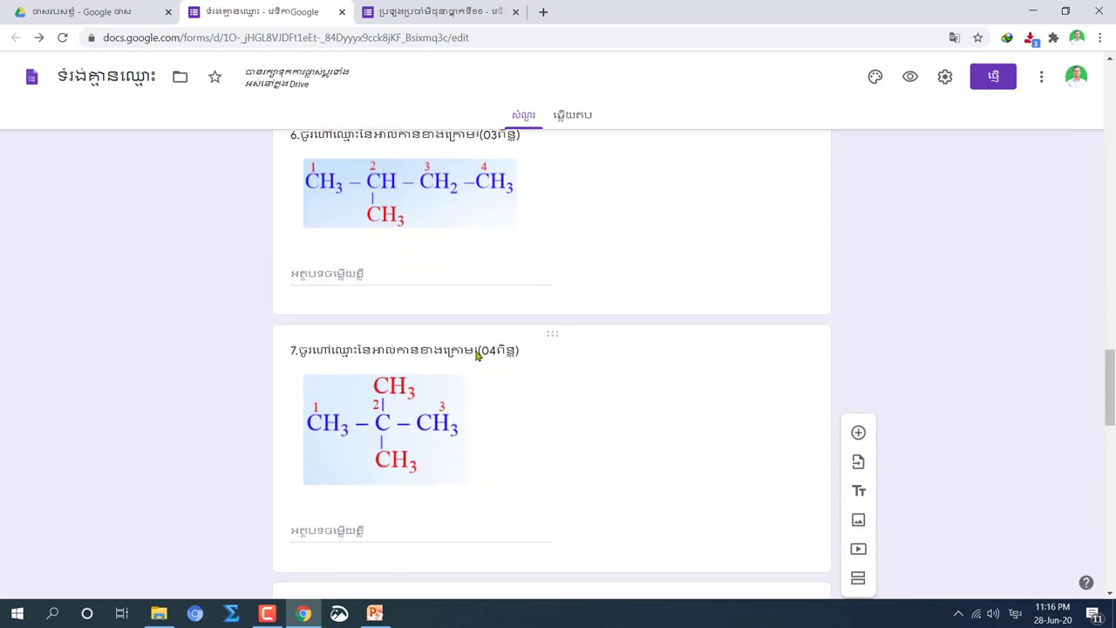
{"action": "scroll", "coordinate": [443, 361], "scroll_direction": "down", "scroll_amount": 6}
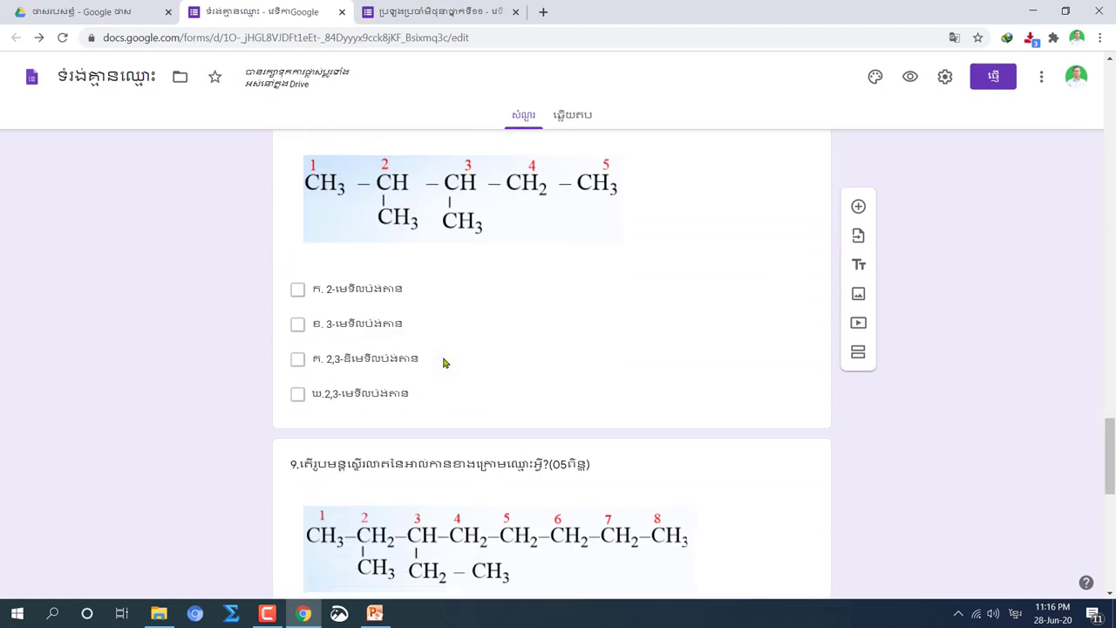
{"action": "scroll", "coordinate": [453, 330], "scroll_direction": "up", "scroll_amount": 2}
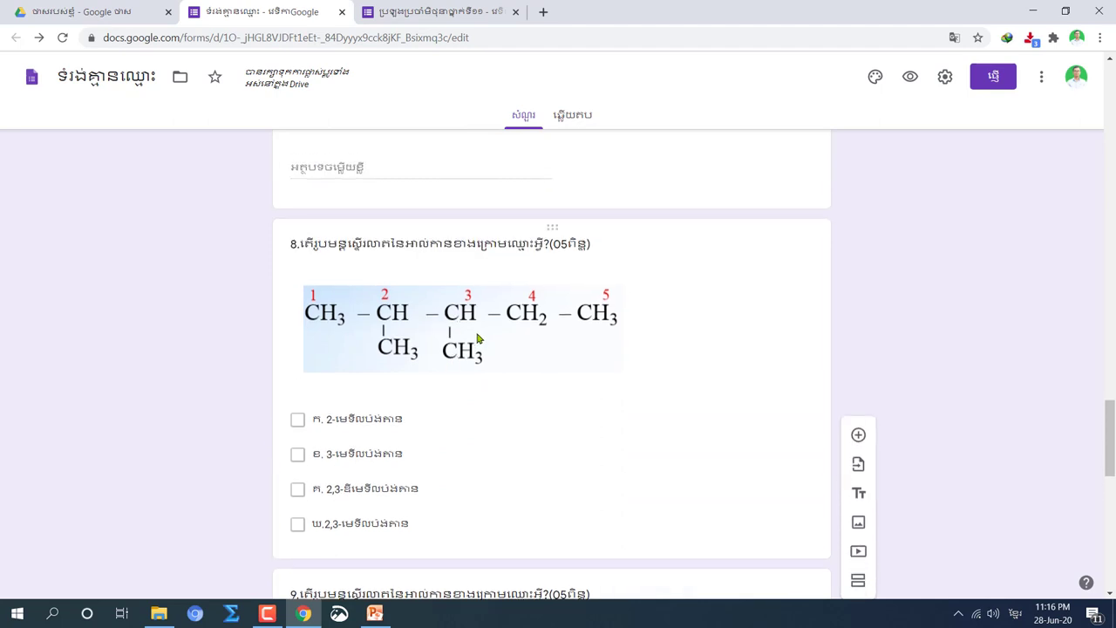
{"action": "scroll", "coordinate": [320, 440], "scroll_direction": "down", "scroll_amount": 1}
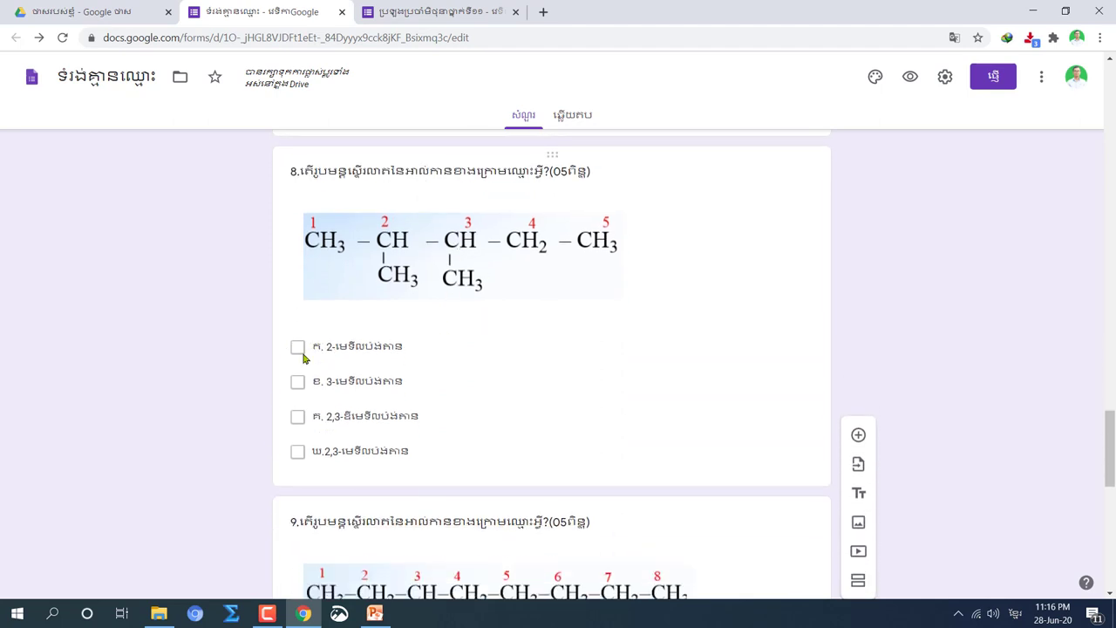
{"action": "scroll", "coordinate": [392, 448], "scroll_direction": "down", "scroll_amount": 4}
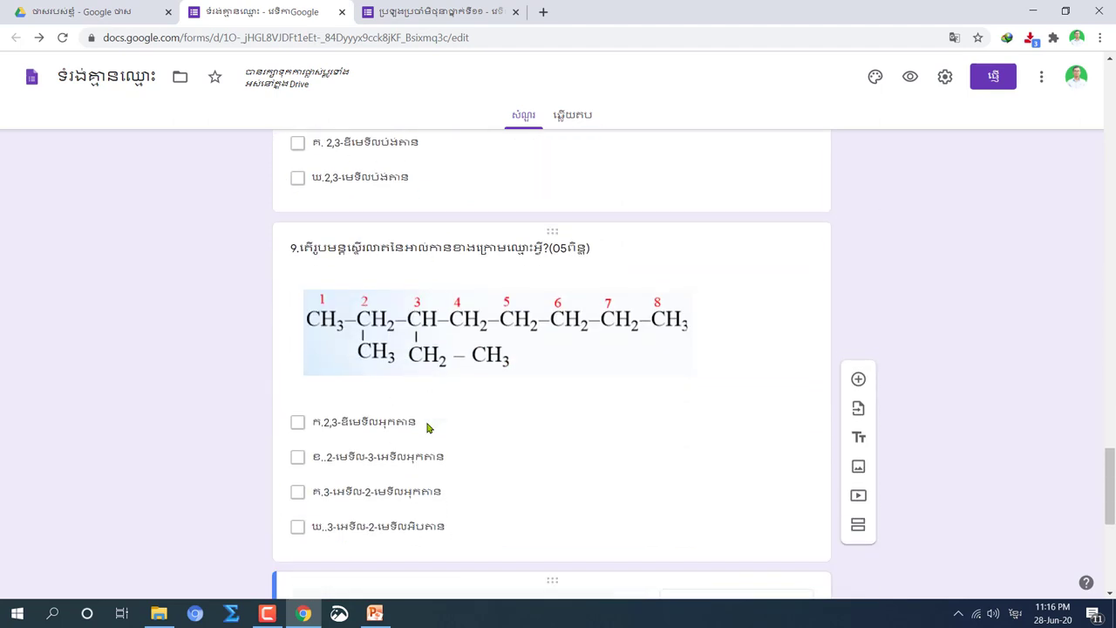
{"action": "scroll", "coordinate": [428, 427], "scroll_direction": "down", "scroll_amount": 6}
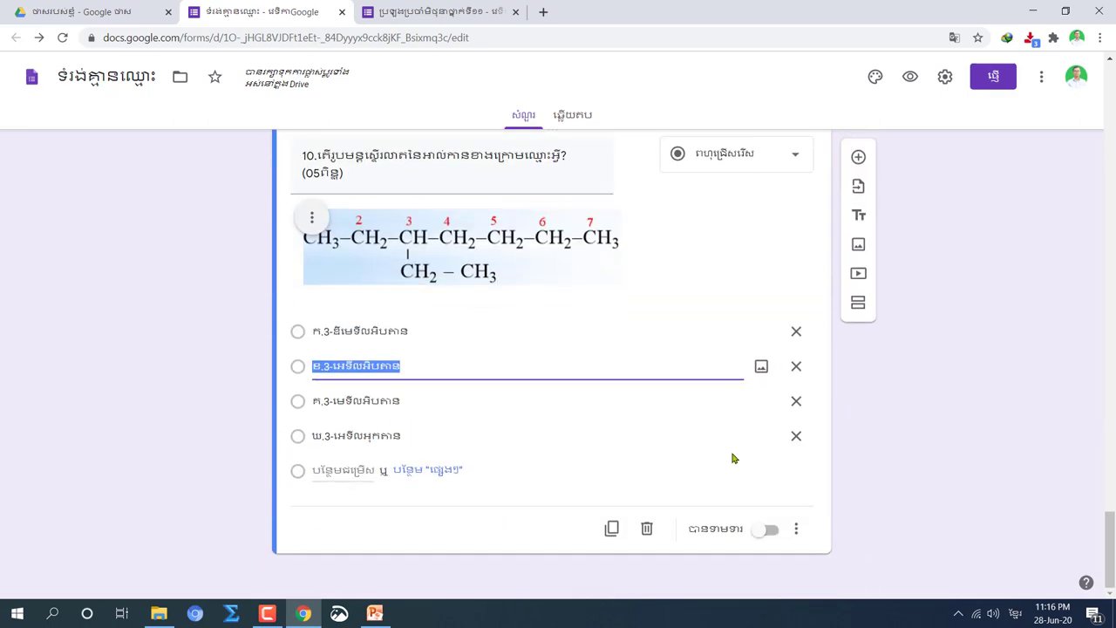
{"action": "scroll", "coordinate": [689, 475], "scroll_direction": "up", "scroll_amount": 8}
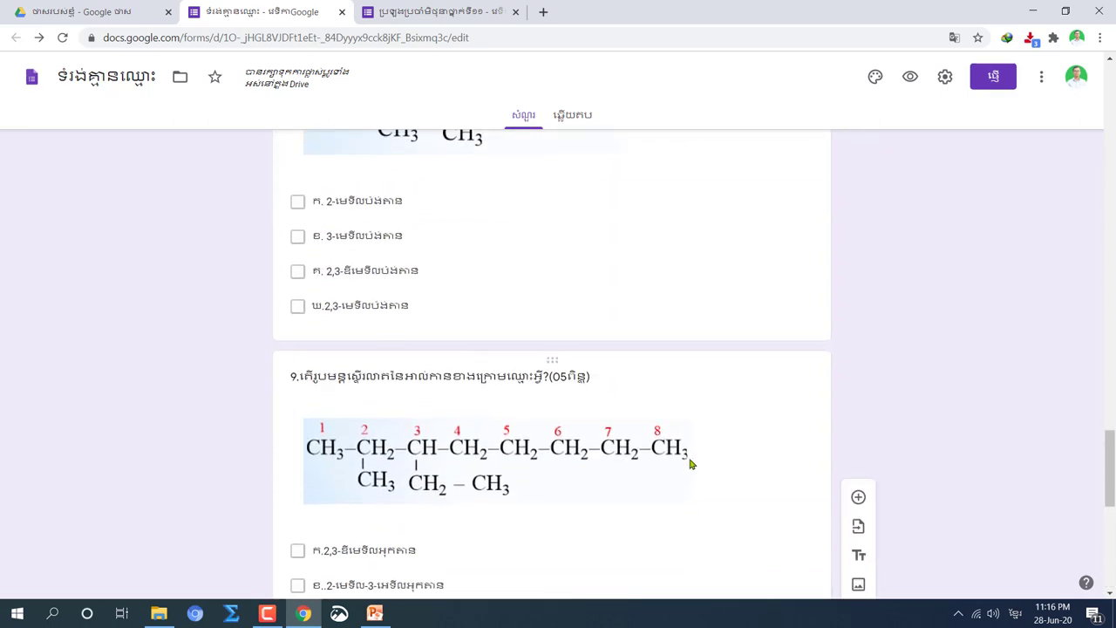
{"action": "scroll", "coordinate": [689, 464], "scroll_direction": "up", "scroll_amount": 4}
{"action": "scroll", "coordinate": [646, 261], "scroll_direction": "up", "scroll_amount": 3}
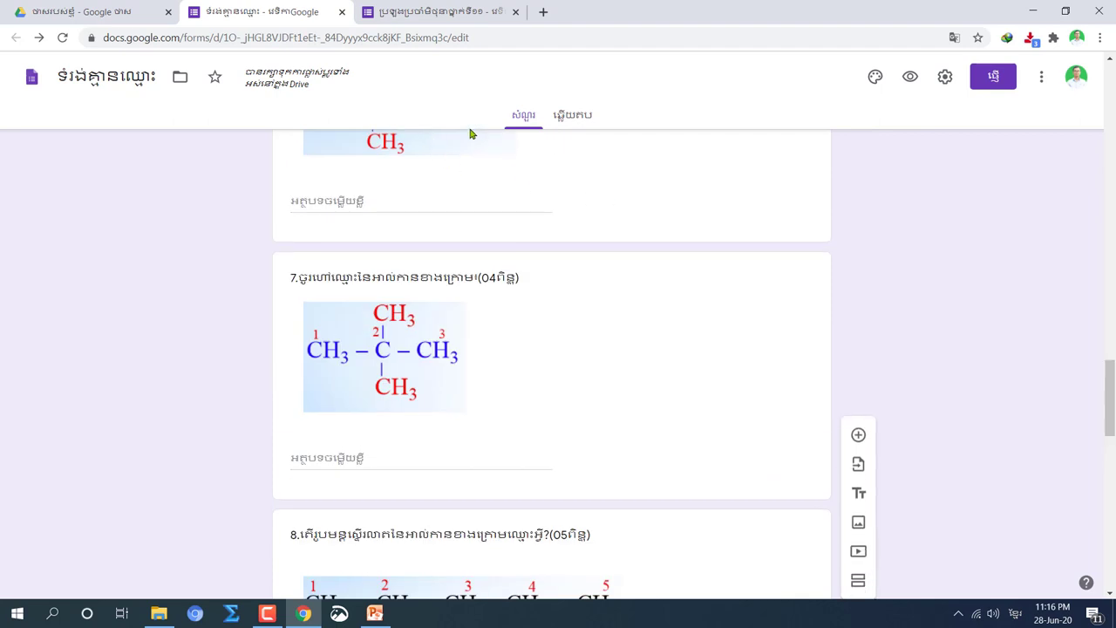
Allow respondents to edit their answers after submitting (កែសម្រួលបន្ទាប់ពីដាក់ស្នើ) and save the form settings.
{"action": "left_click", "coordinate": [944, 77]}
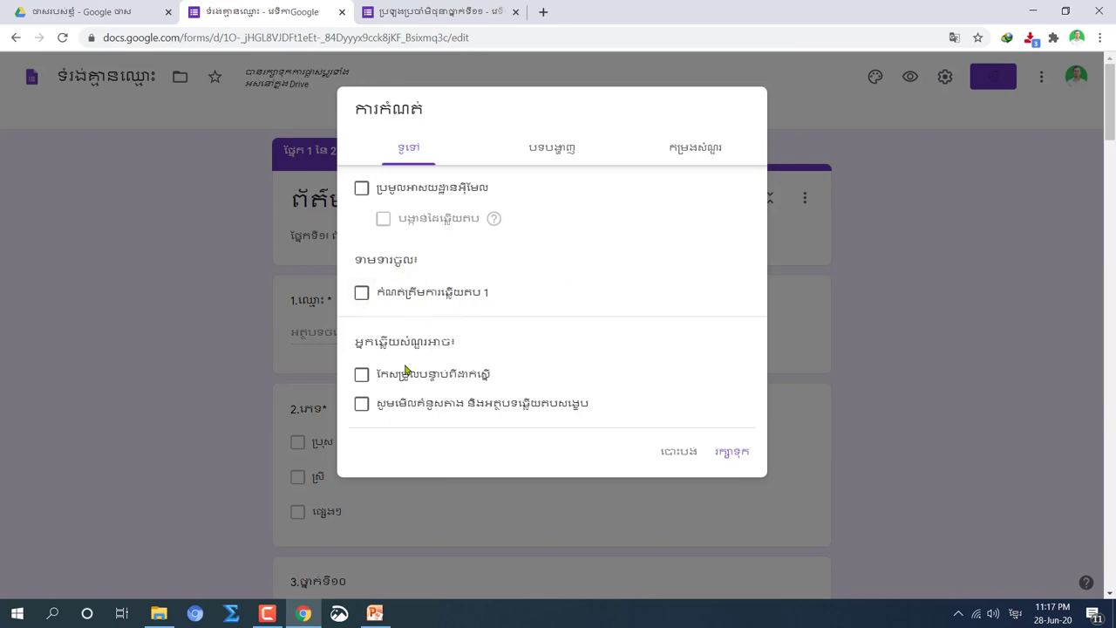
{"action": "left_click", "coordinate": [362, 377]}
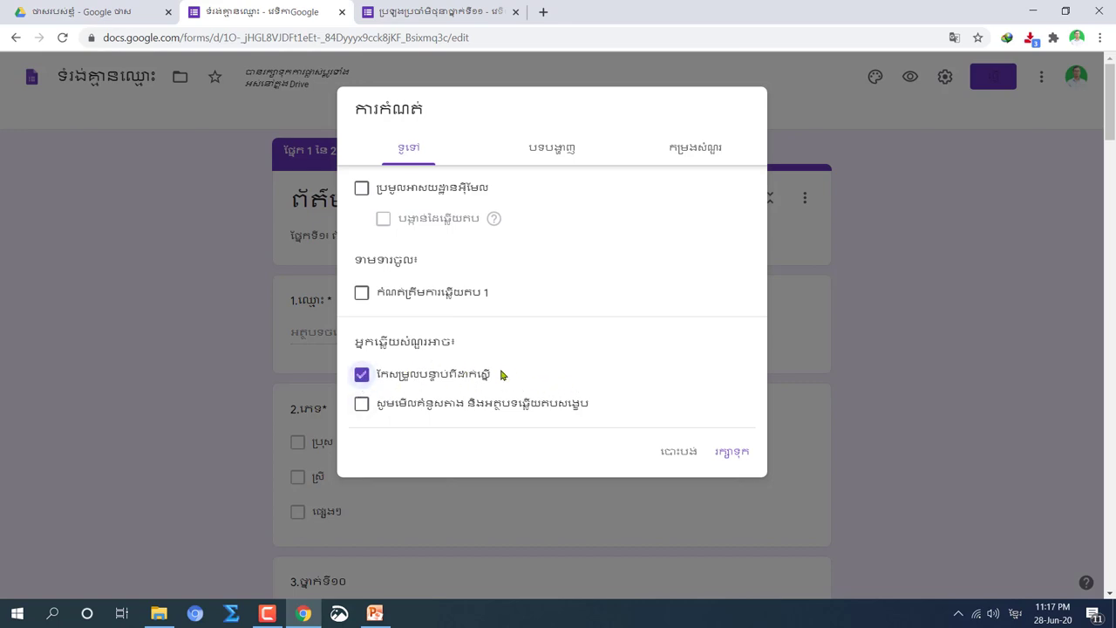
{"action": "left_click", "coordinate": [732, 453]}
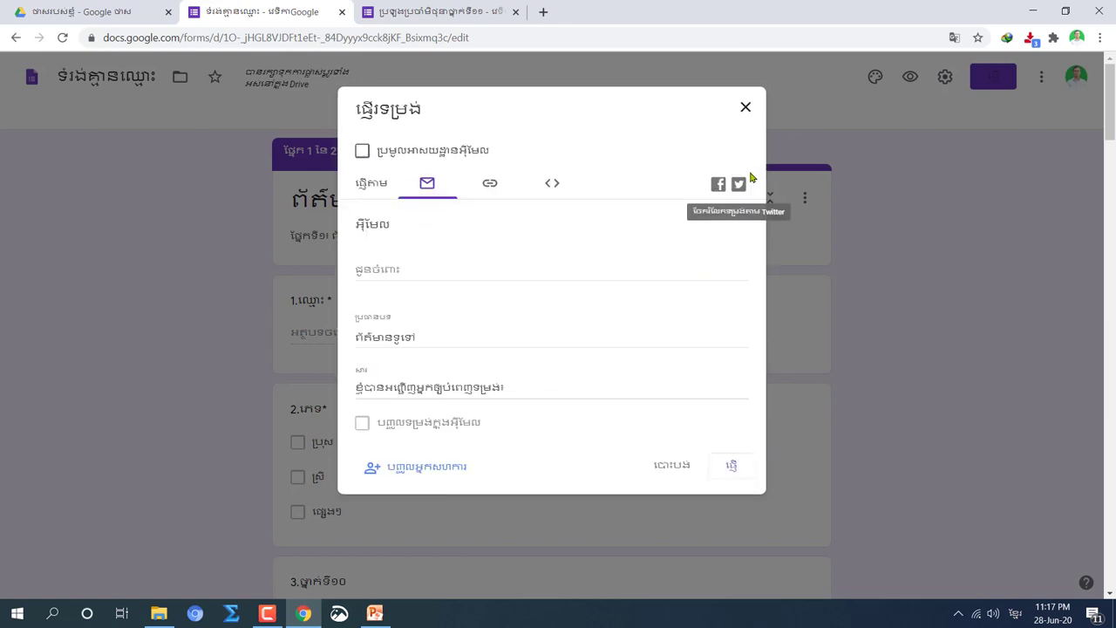
Copy the form's full shareable link to the clipboard and close the send dialog.
{"action": "left_click", "coordinate": [493, 184]}
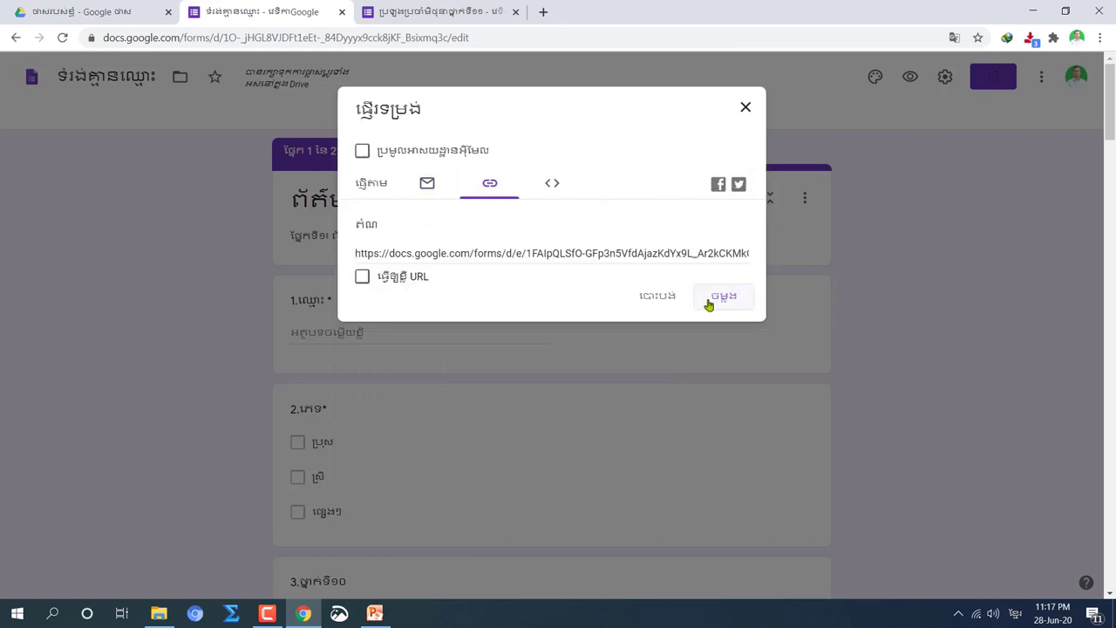
{"action": "left_click", "coordinate": [723, 299]}
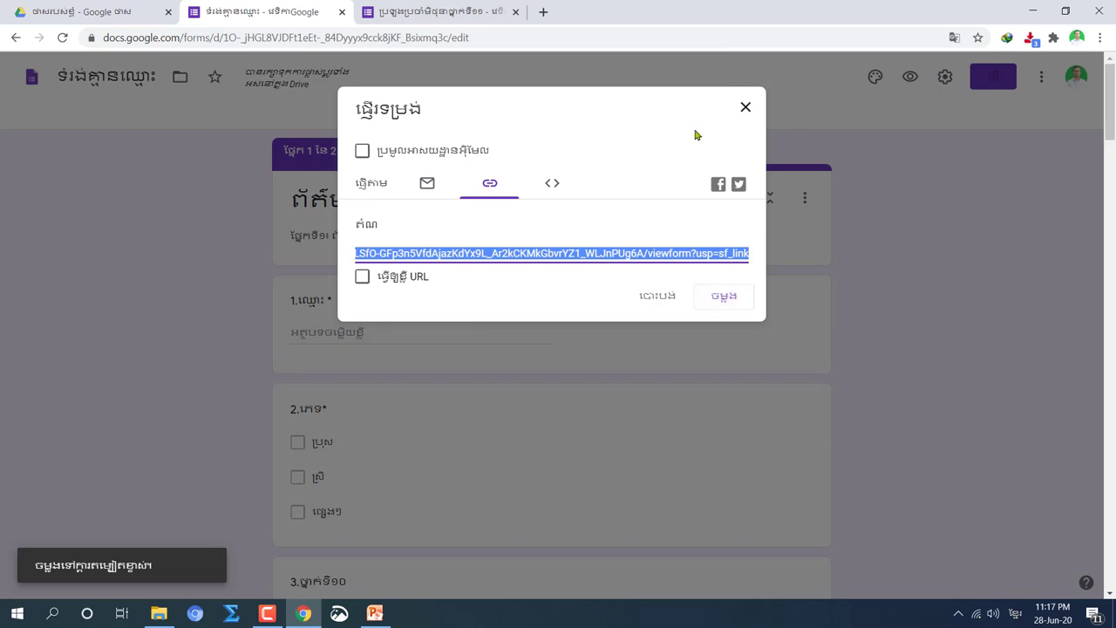
{"action": "left_click", "coordinate": [648, 109]}
{"action": "left_click", "coordinate": [745, 106]}
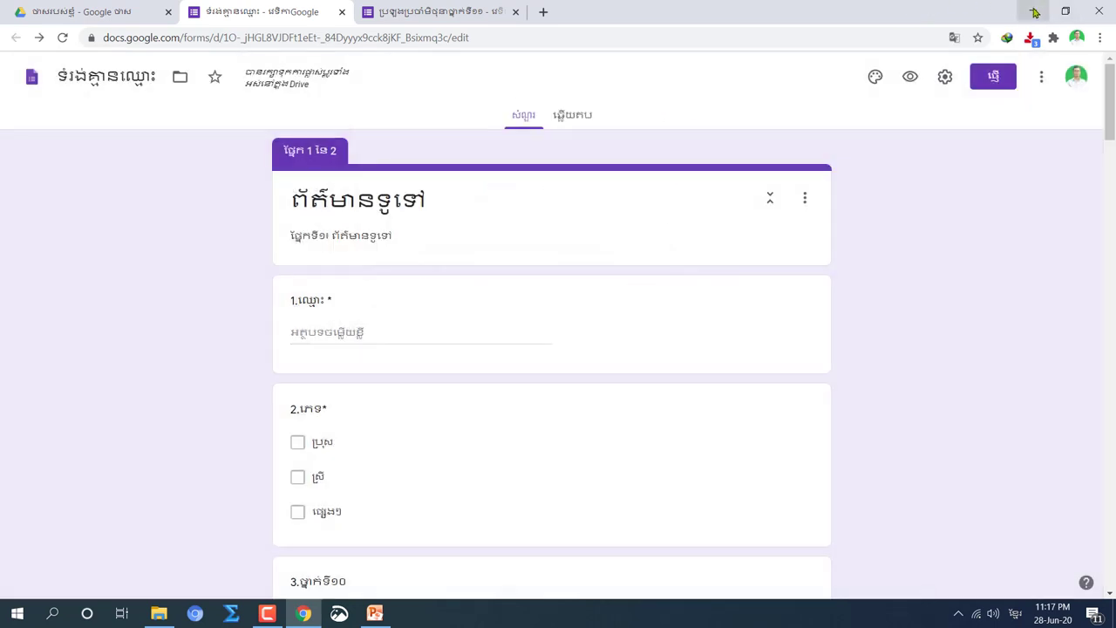
{"action": "left_click", "coordinate": [1033, 11]}
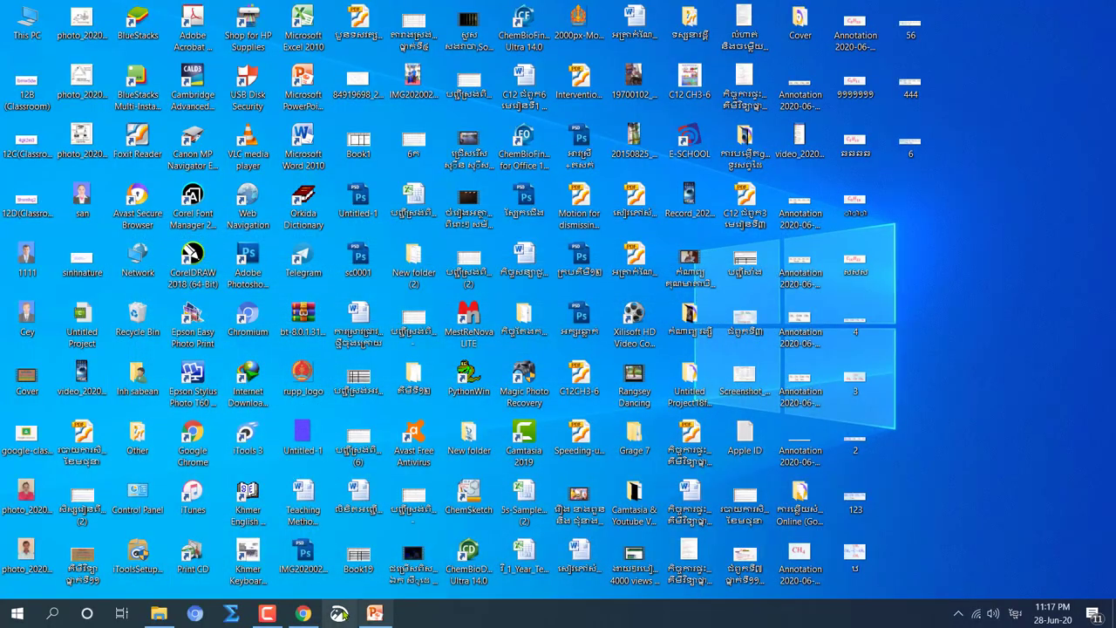
{"action": "left_click", "coordinate": [302, 613]}
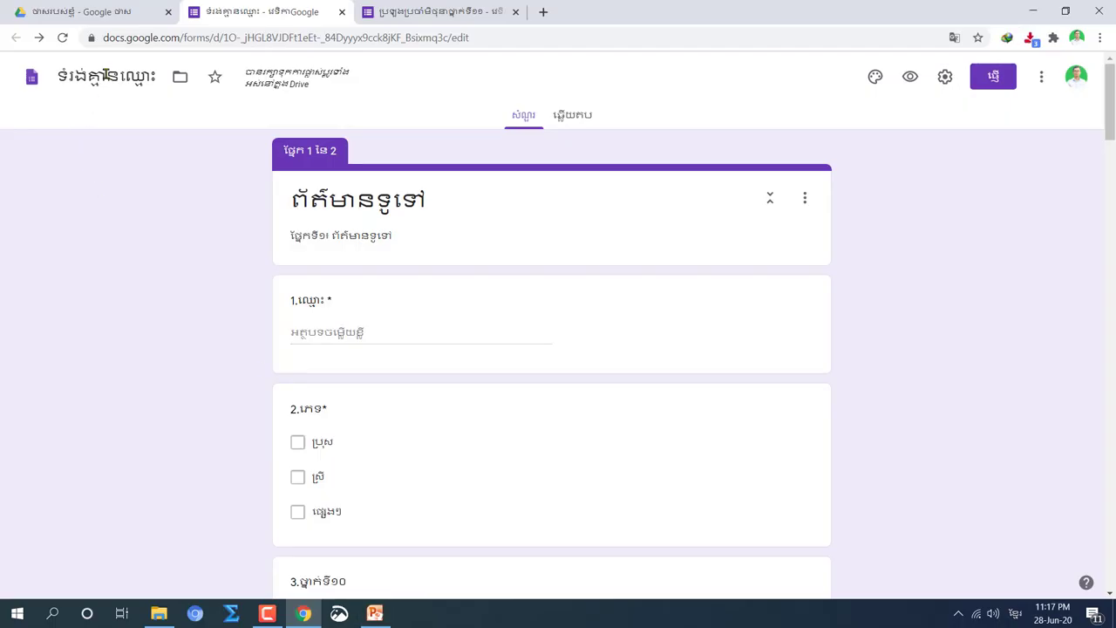
Rename the form file as "ប្រឡងប្រចាំខែ៦ថ្នាក់ទី១០".
{"action": "left_click", "coordinate": [106, 76]}
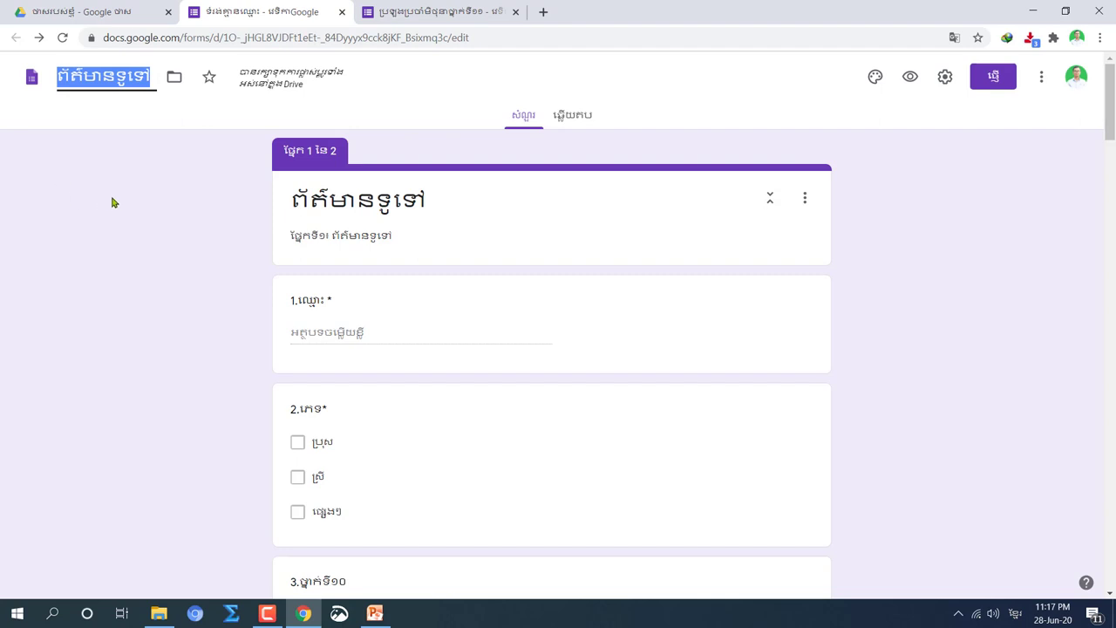
{"action": "type", "text": "ប"}
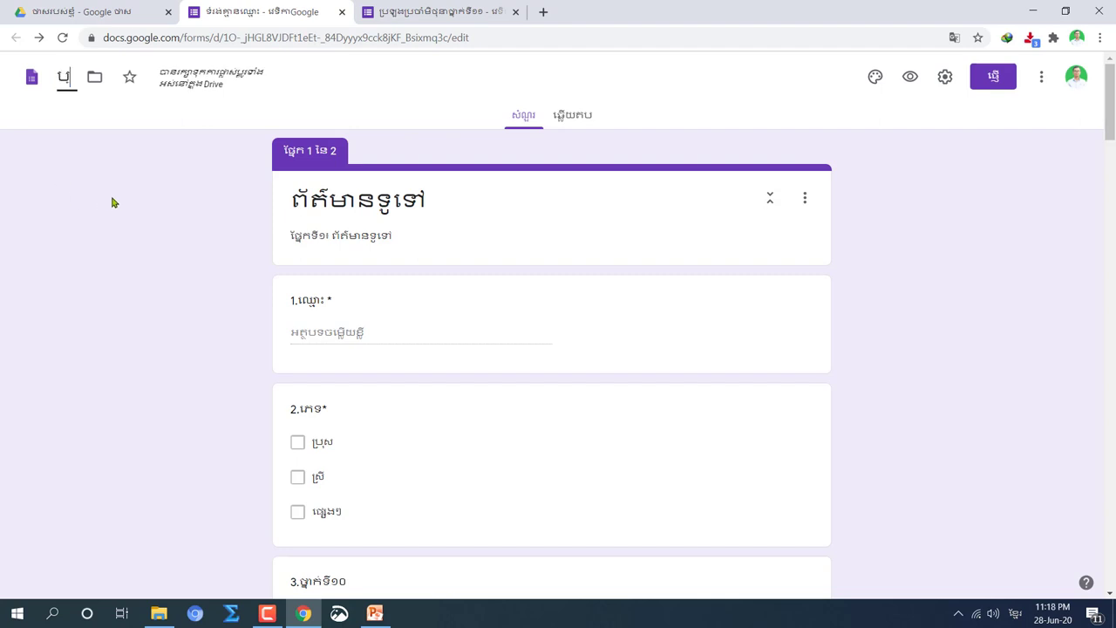
{"action": "type", "text": "្រឡងប"}
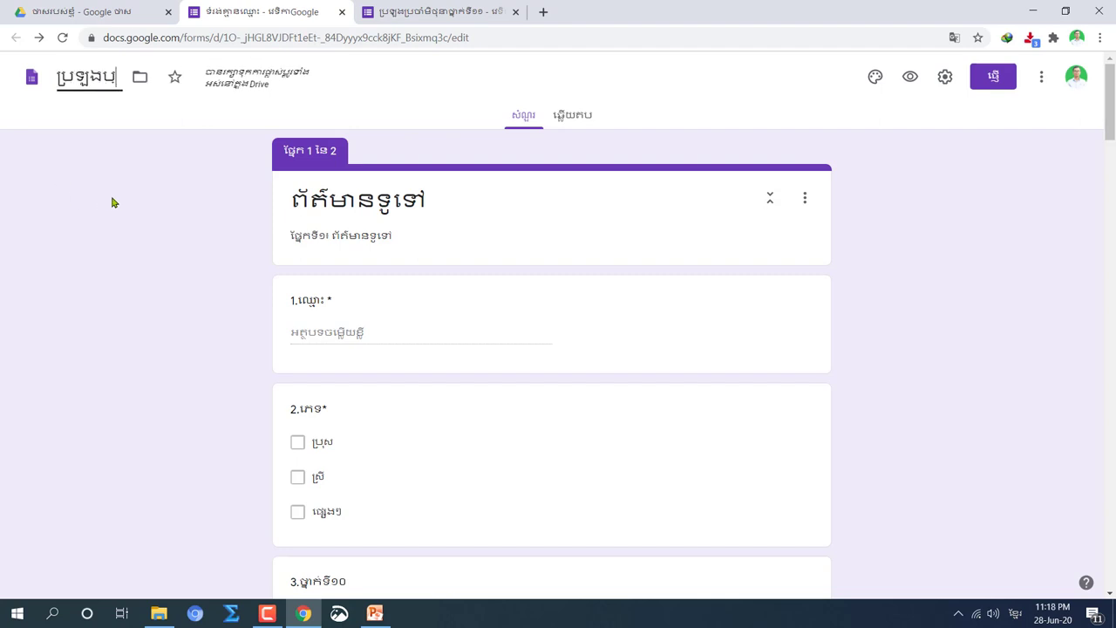
{"action": "type", "text": "្រចាំ"}
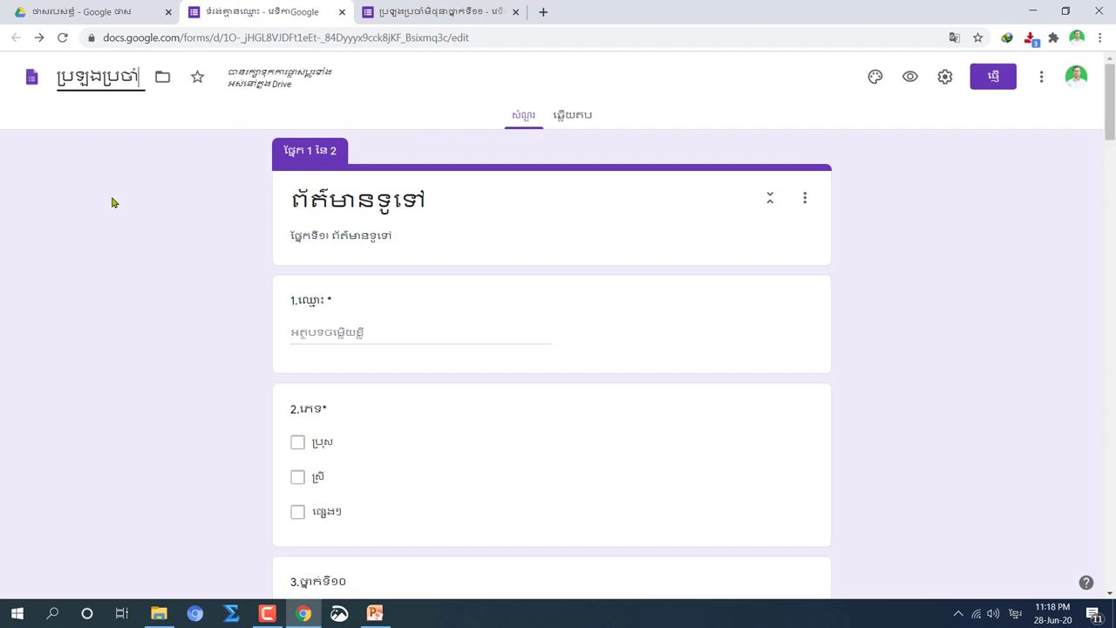
{"action": "type", "text": "ខ"}
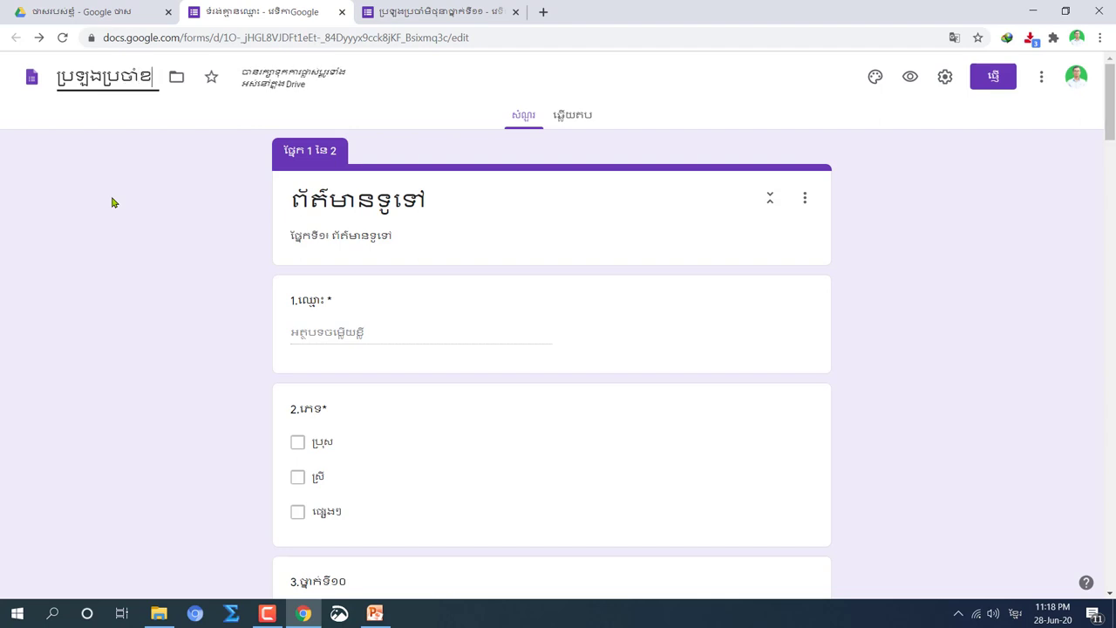
{"action": "type", "text": "ែ"}
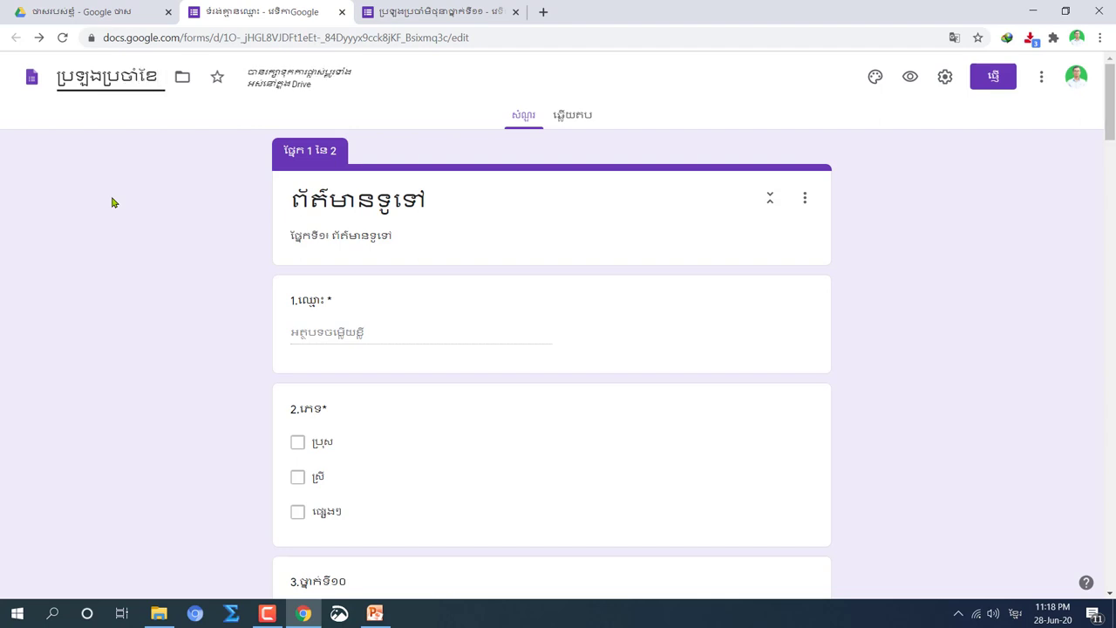
{"action": "type", "text": "៦"}
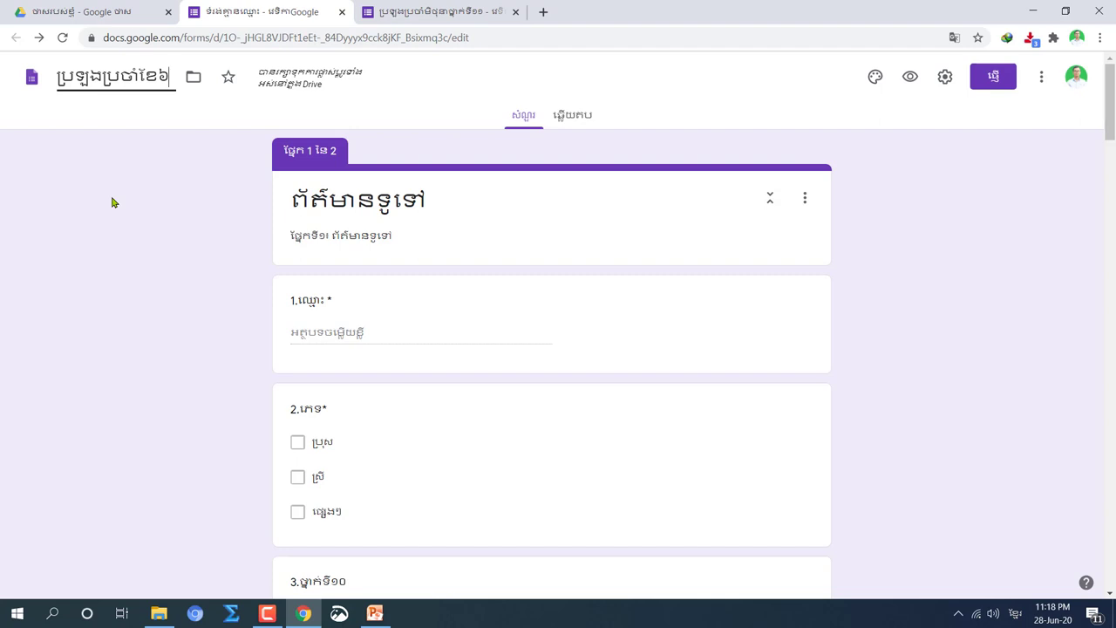
{"action": "type", "text": "ថ្នាក់"}
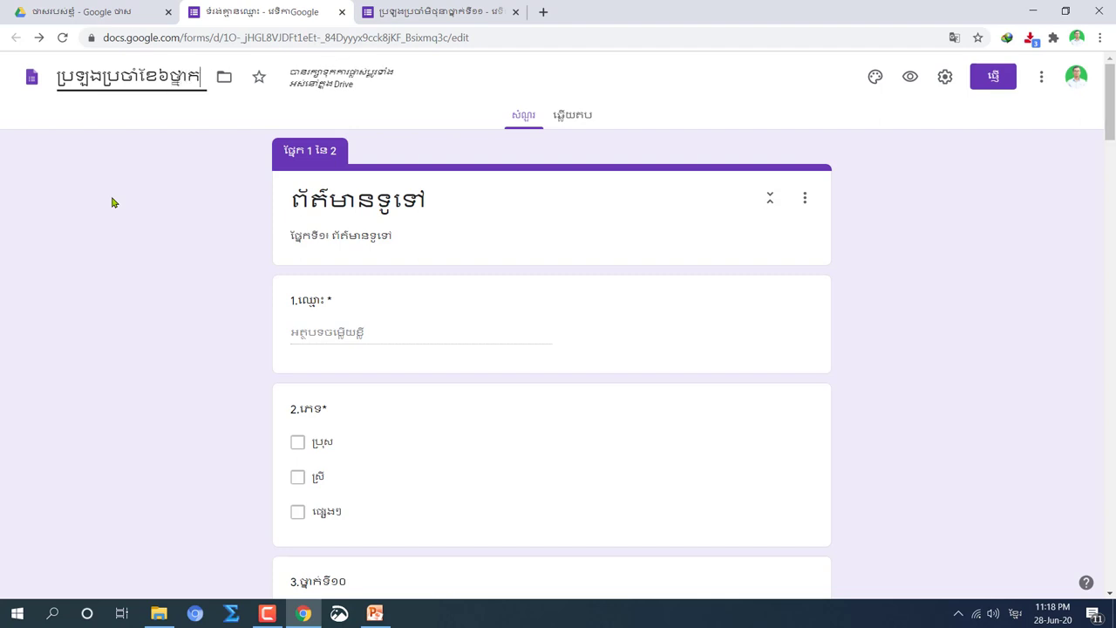
{"action": "type", "text": "ទី១០"}
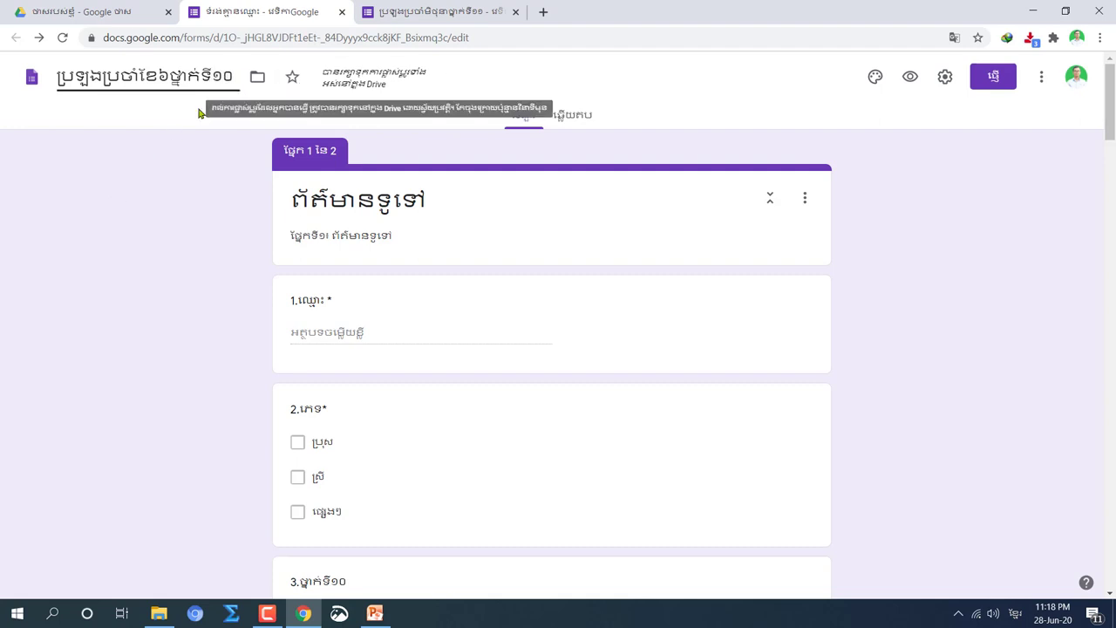
{"action": "left_click", "coordinate": [741, 87]}
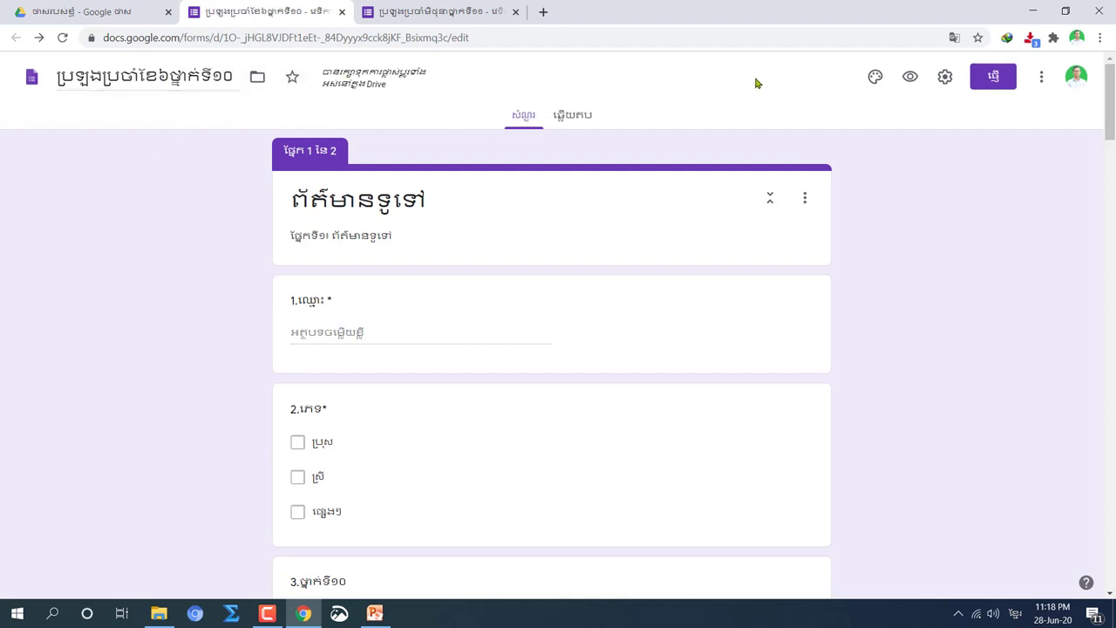
Minimize the browser, switch to Telegram and open the personal broadcast channel whose latest post is a video.
{"action": "left_click", "coordinate": [1030, 12]}
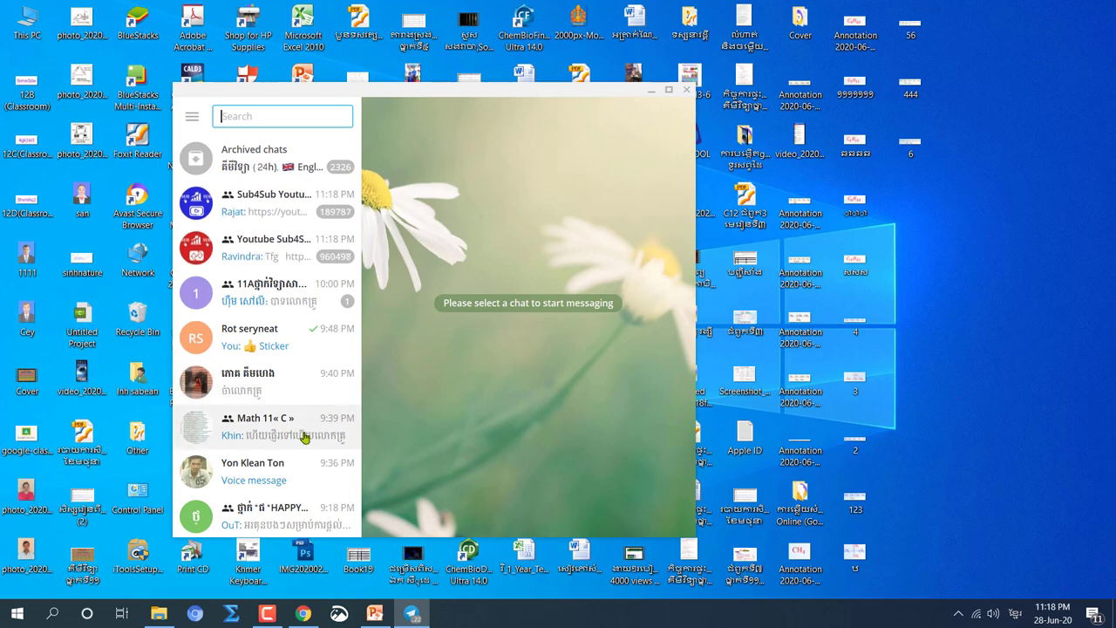
{"action": "scroll", "coordinate": [304, 437], "scroll_direction": "down", "scroll_amount": 3}
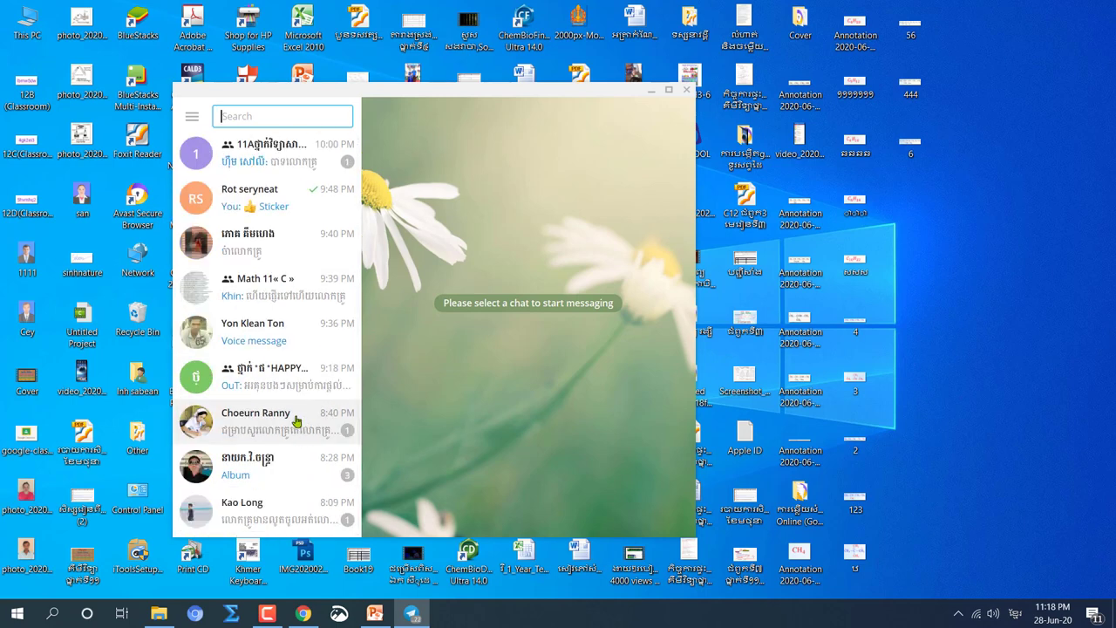
{"action": "scroll", "coordinate": [250, 459], "scroll_direction": "down", "scroll_amount": 5}
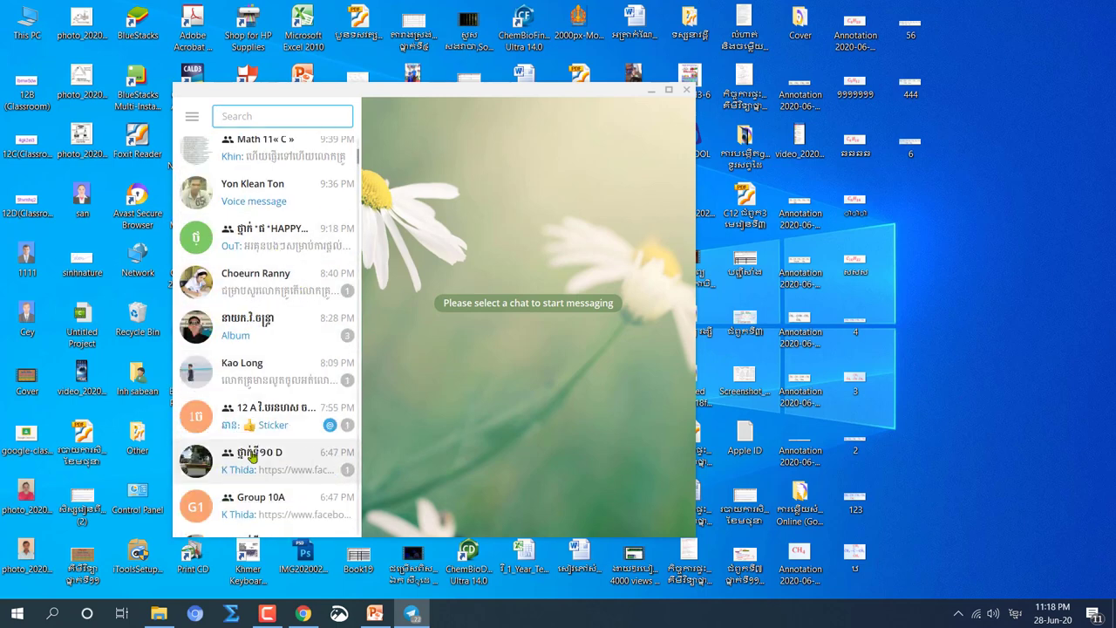
{"action": "scroll", "coordinate": [255, 458], "scroll_direction": "down", "scroll_amount": 2}
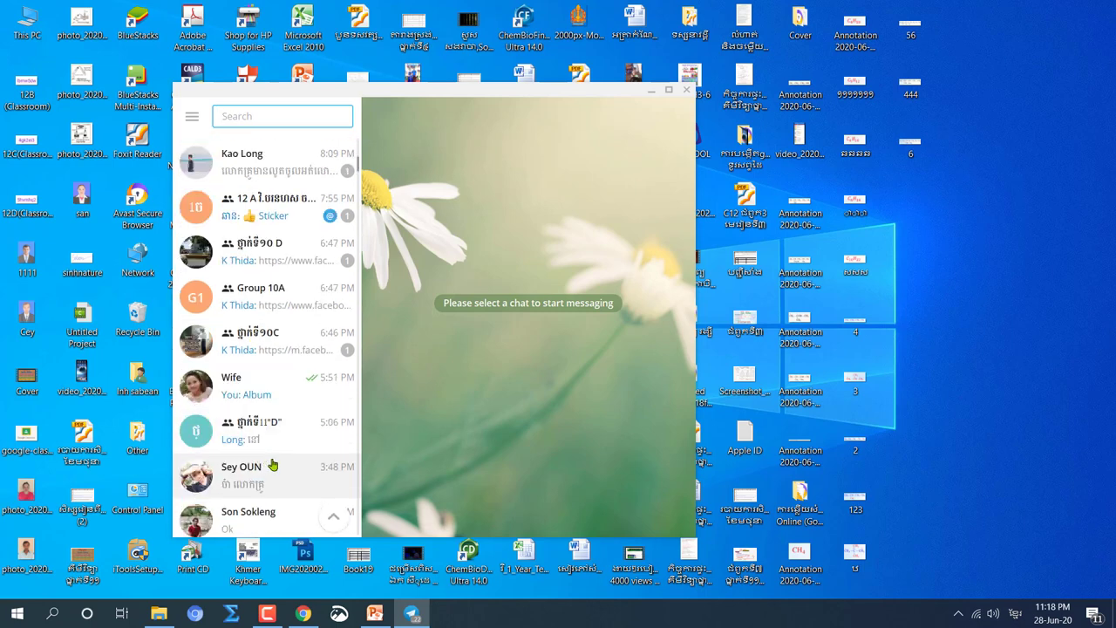
{"action": "scroll", "coordinate": [283, 432], "scroll_direction": "down", "scroll_amount": 3}
{"action": "scroll", "coordinate": [305, 435], "scroll_direction": "down", "scroll_amount": 5}
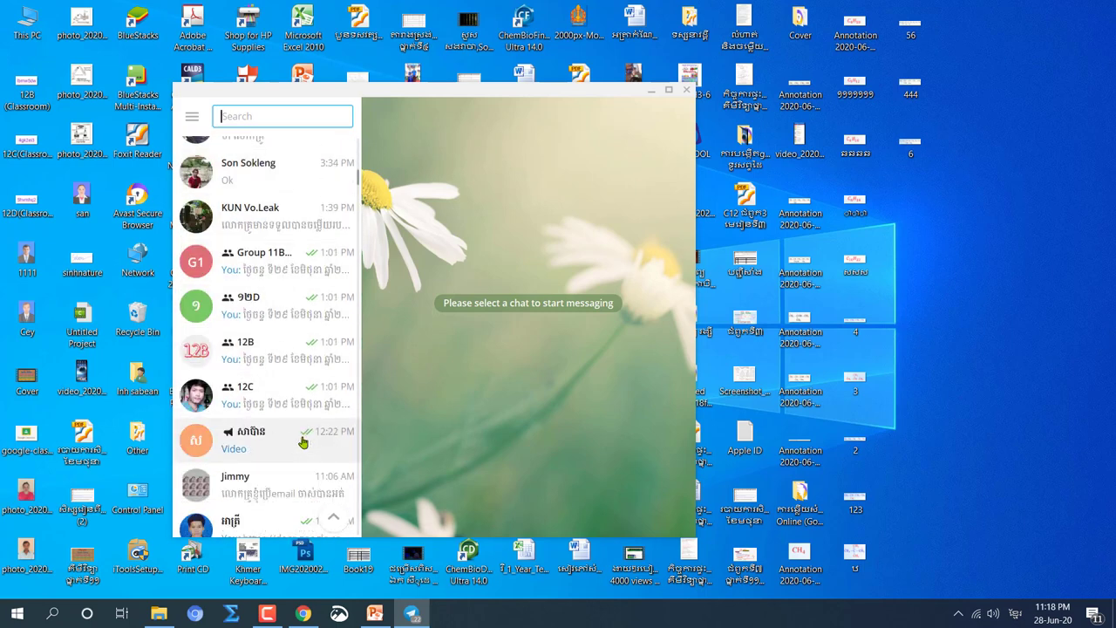
{"action": "left_click", "coordinate": [287, 440]}
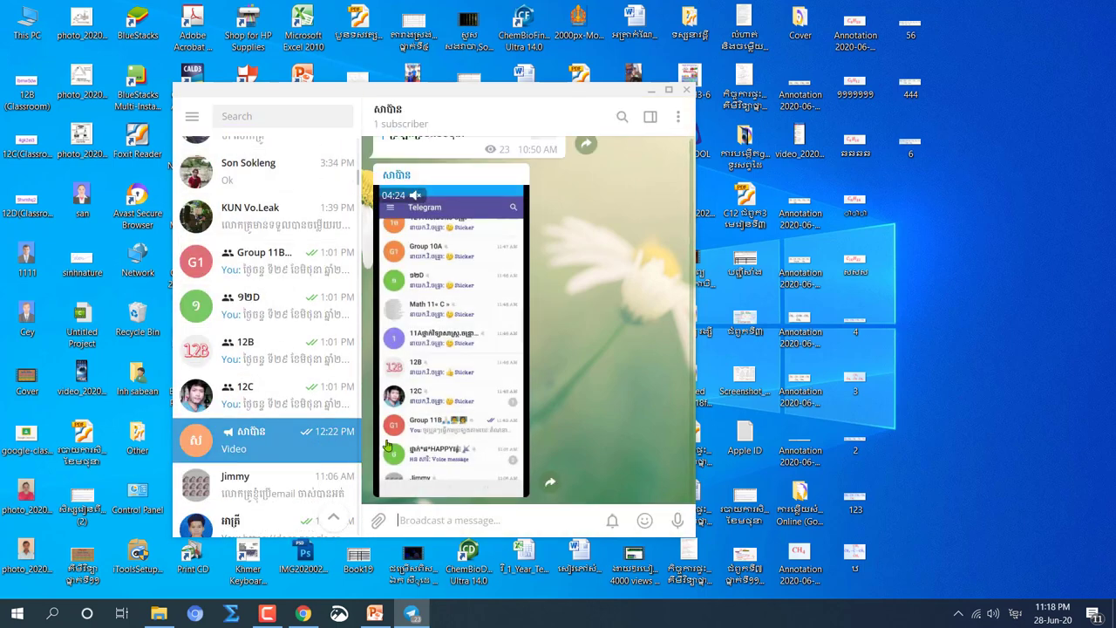
Paste the copied form link into the channel's message and send it.
{"action": "right_click", "coordinate": [466, 523]}
{"action": "left_click", "coordinate": [493, 415]}
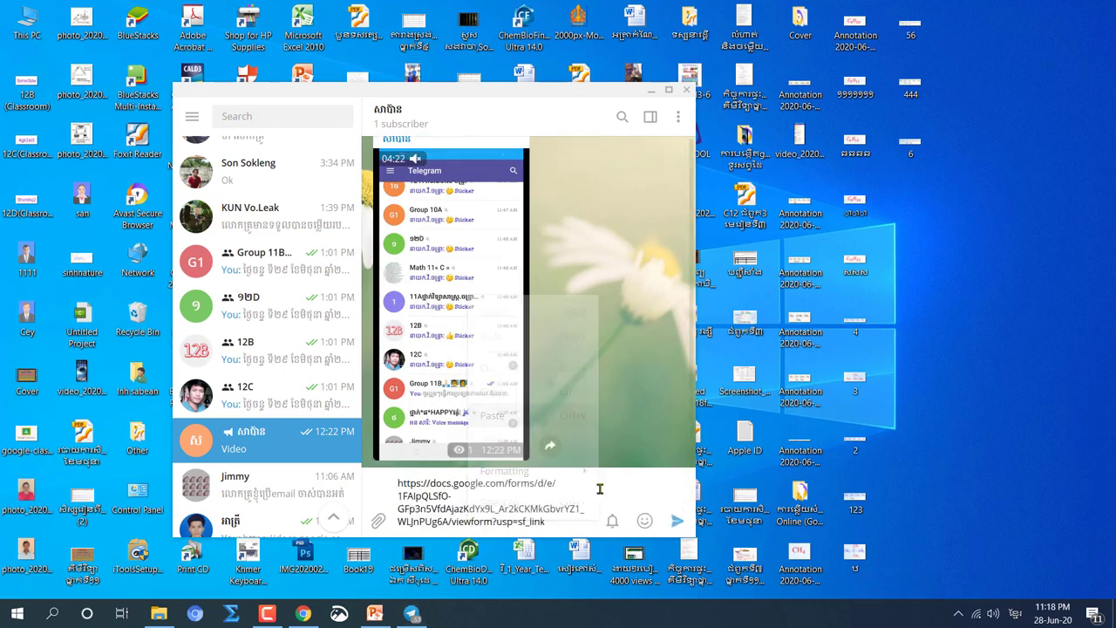
{"action": "left_click", "coordinate": [676, 521]}
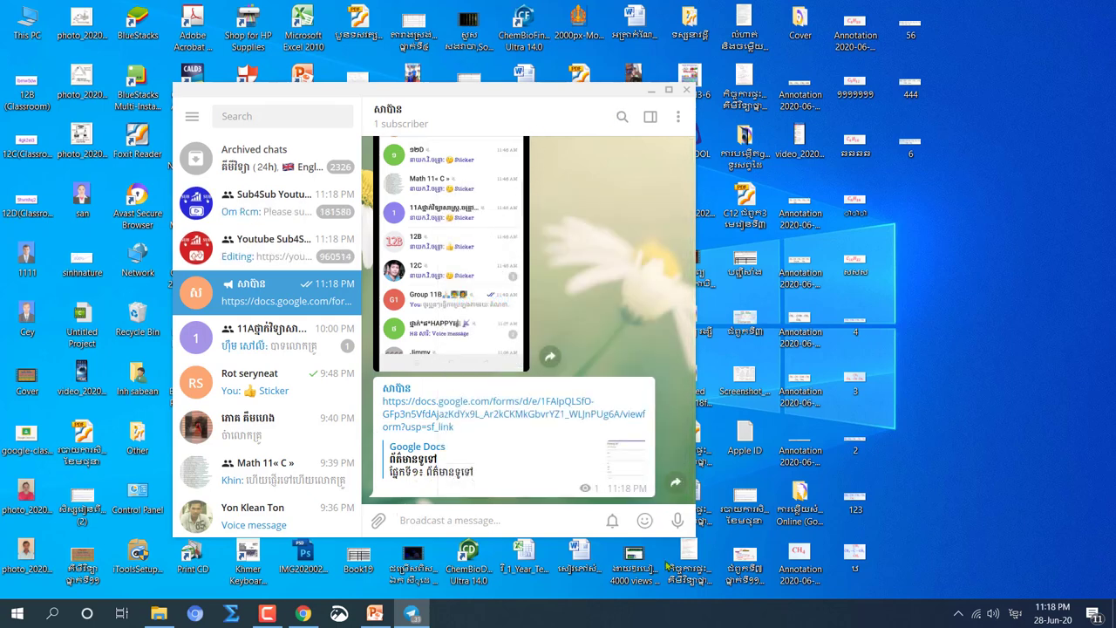
{"action": "left_click", "coordinate": [267, 613]}
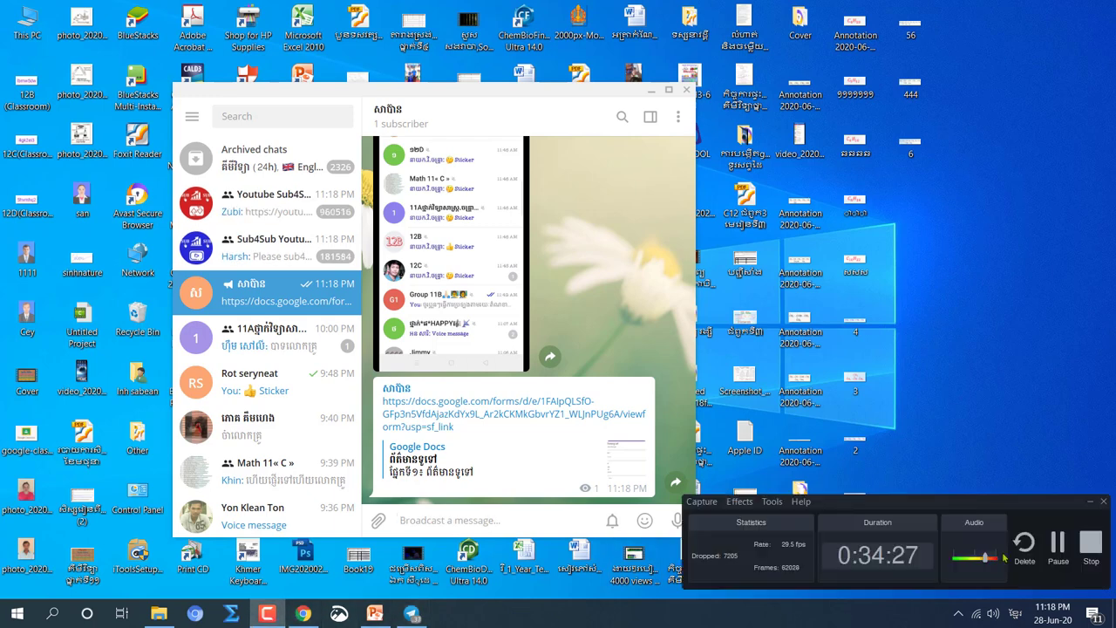